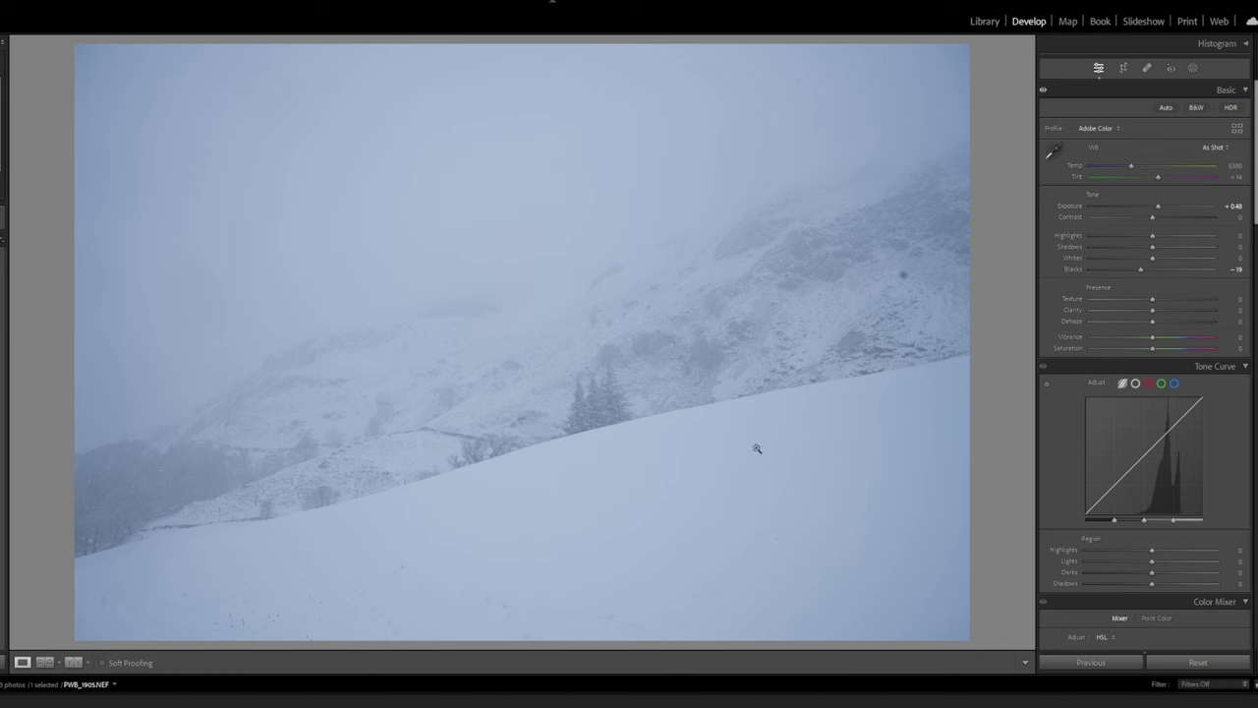
Crop the hillside photo to a tall frame around the snowy firs
click(1125, 69)
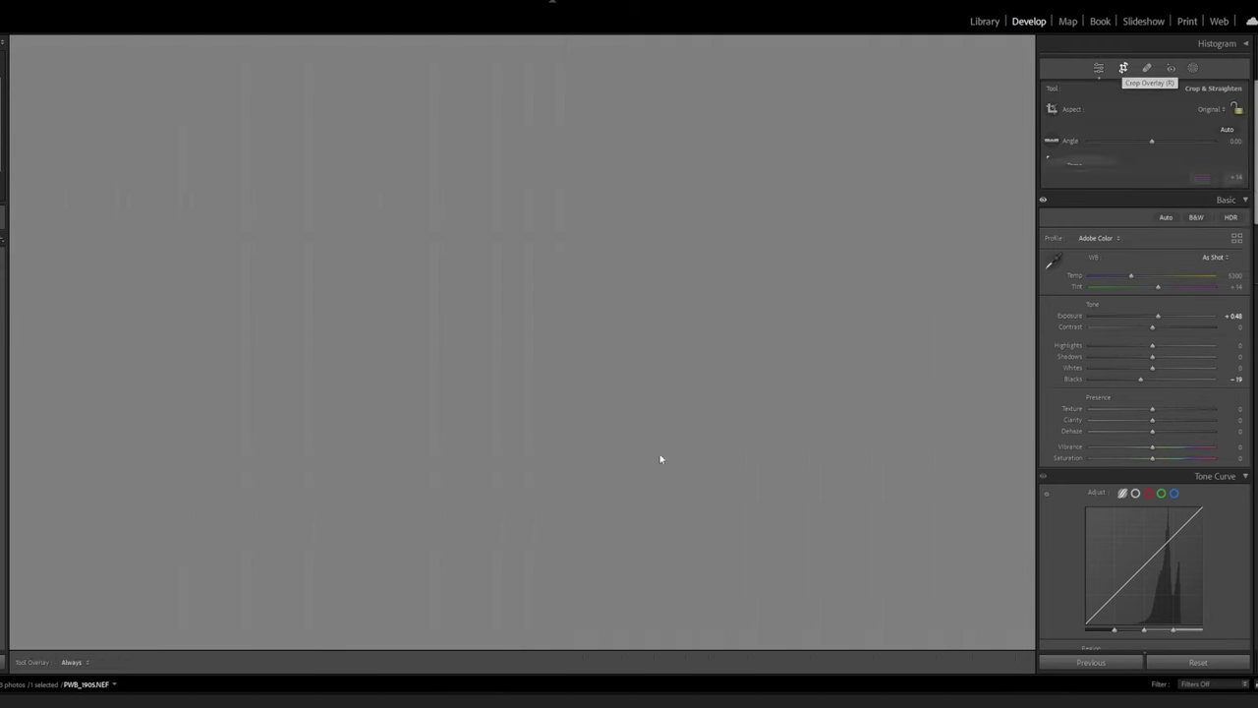
drag(961, 49, 880, 110)
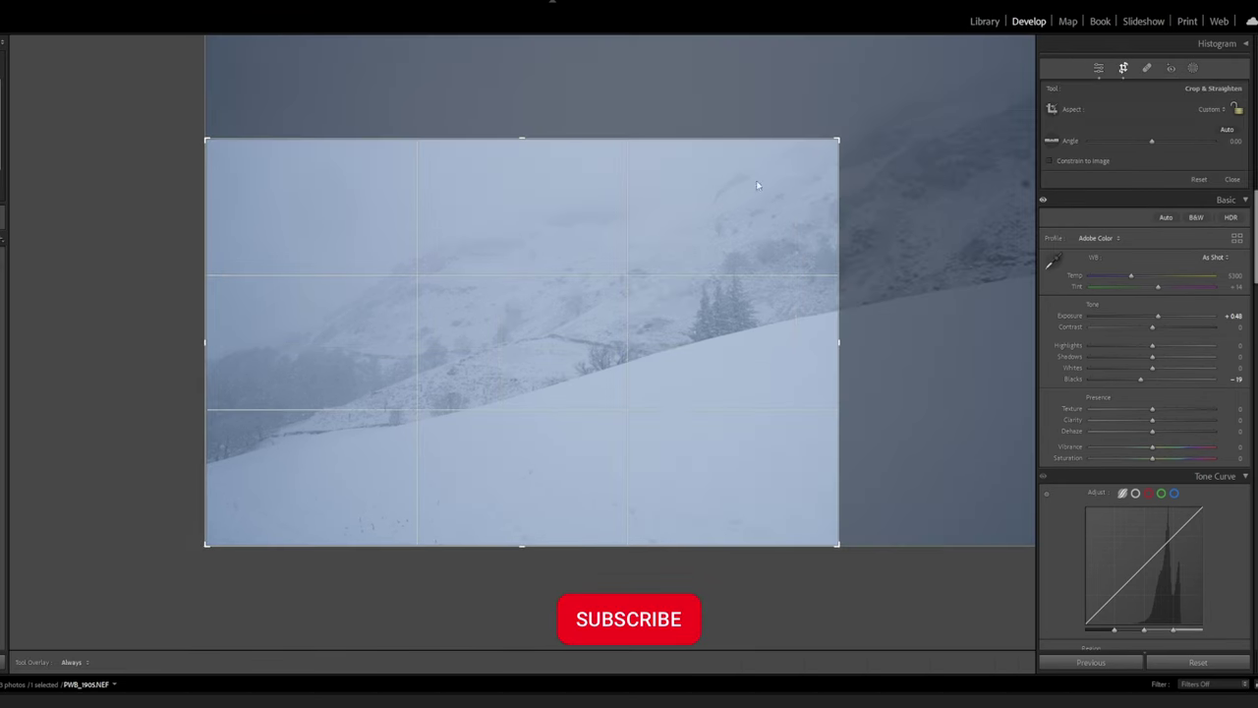
drag(202, 545, 385, 486)
key(Return)
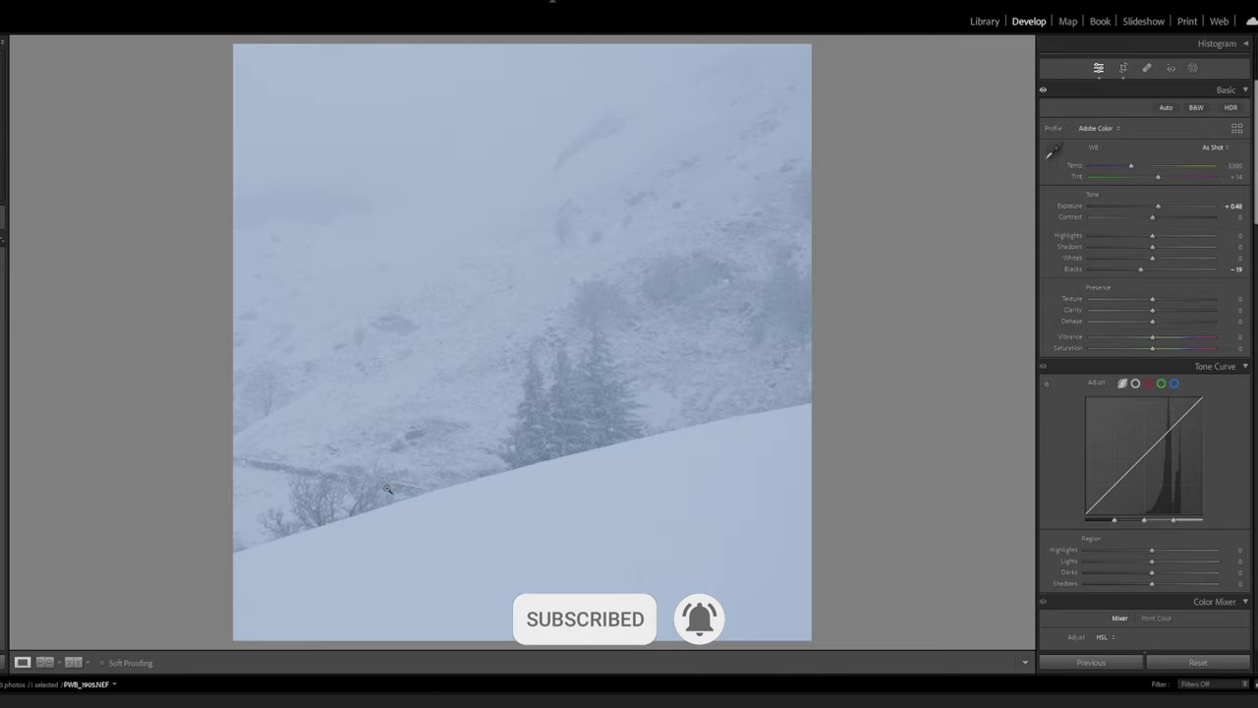
Zoom in on the trees, then browse the filmstrip to the sheep field photo PWB_1925.NEF
click(600, 399)
key(Right)
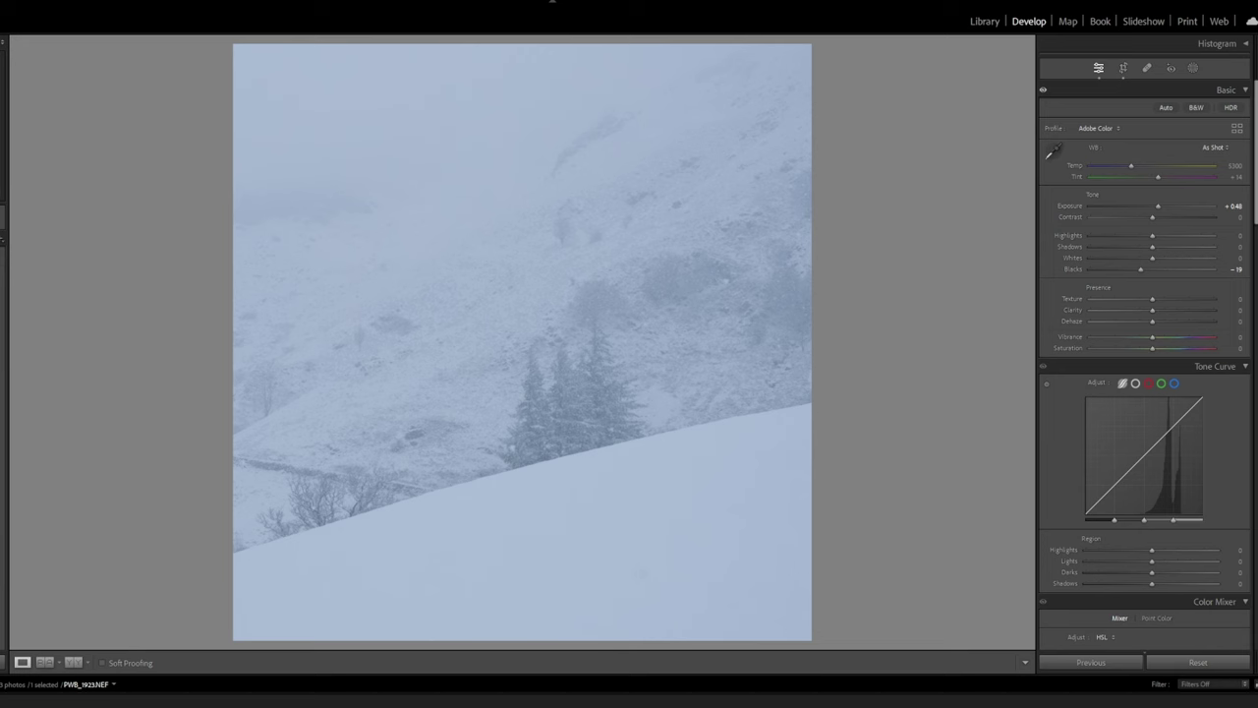
key(Right)
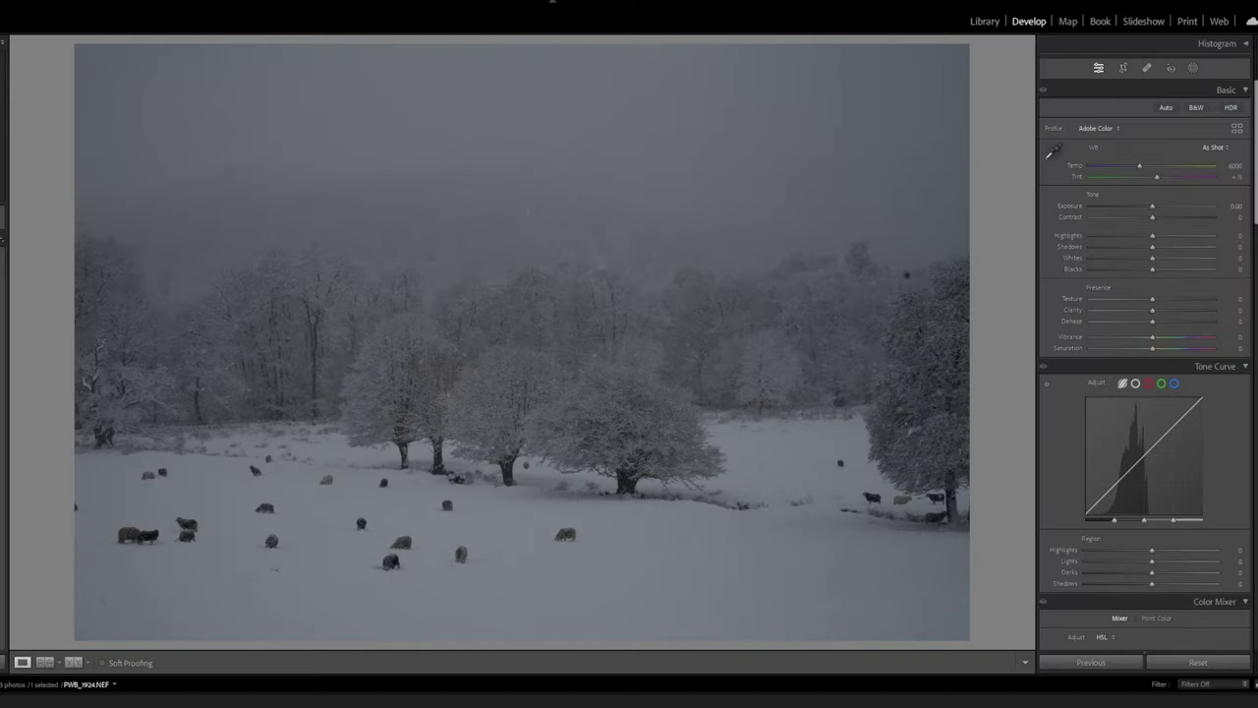
key(Right)
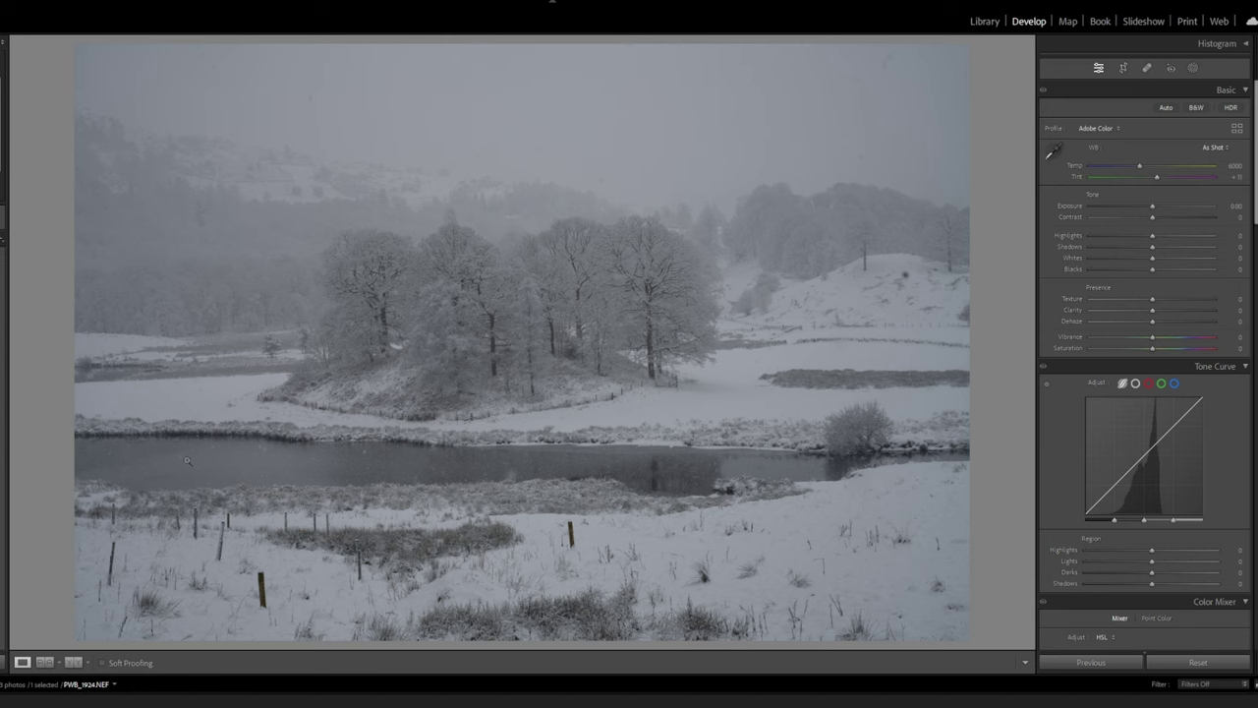
key(Right)
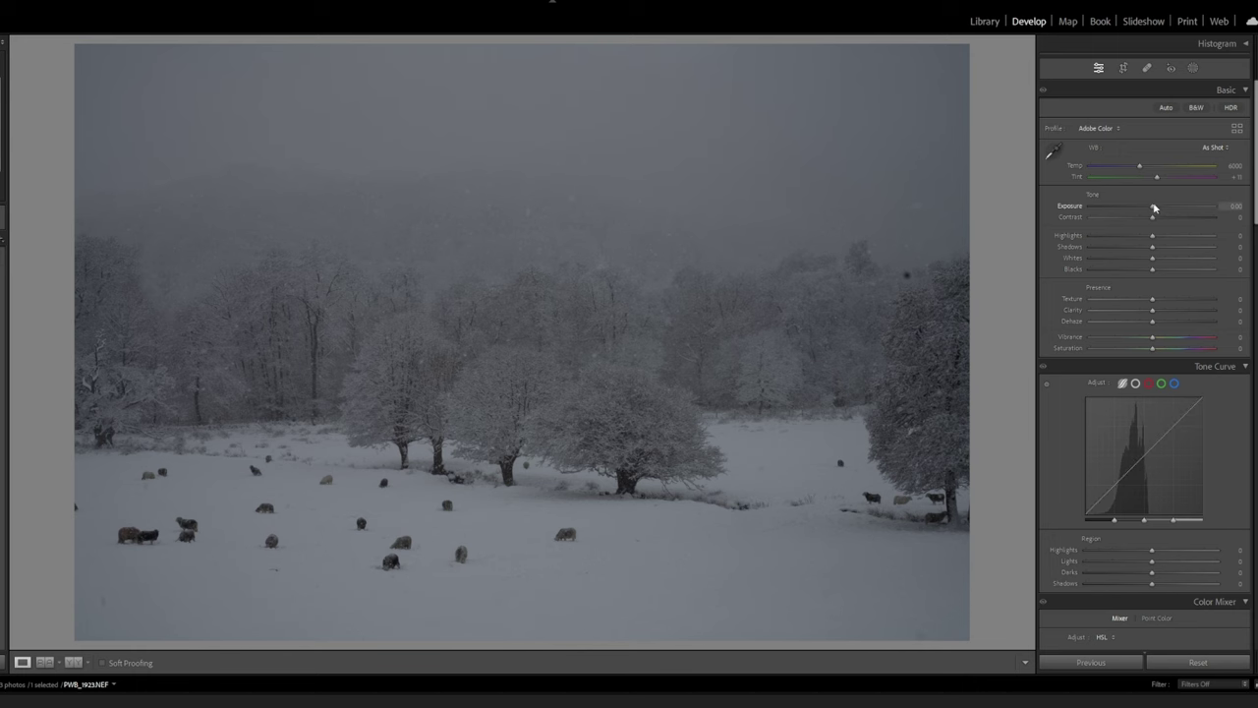
Raise Exposure to +0.61, show the histogram, and try Dehaze before resetting it to 0
drag(1154, 207, 1161, 210)
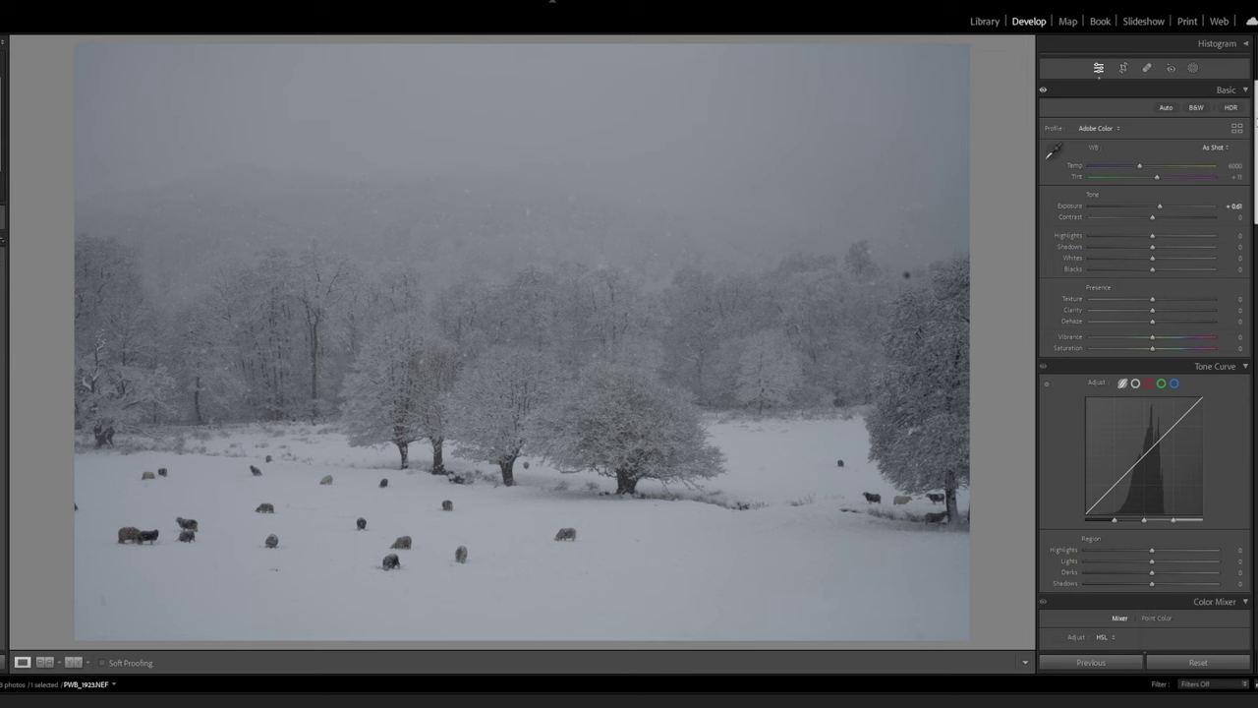
click(1247, 47)
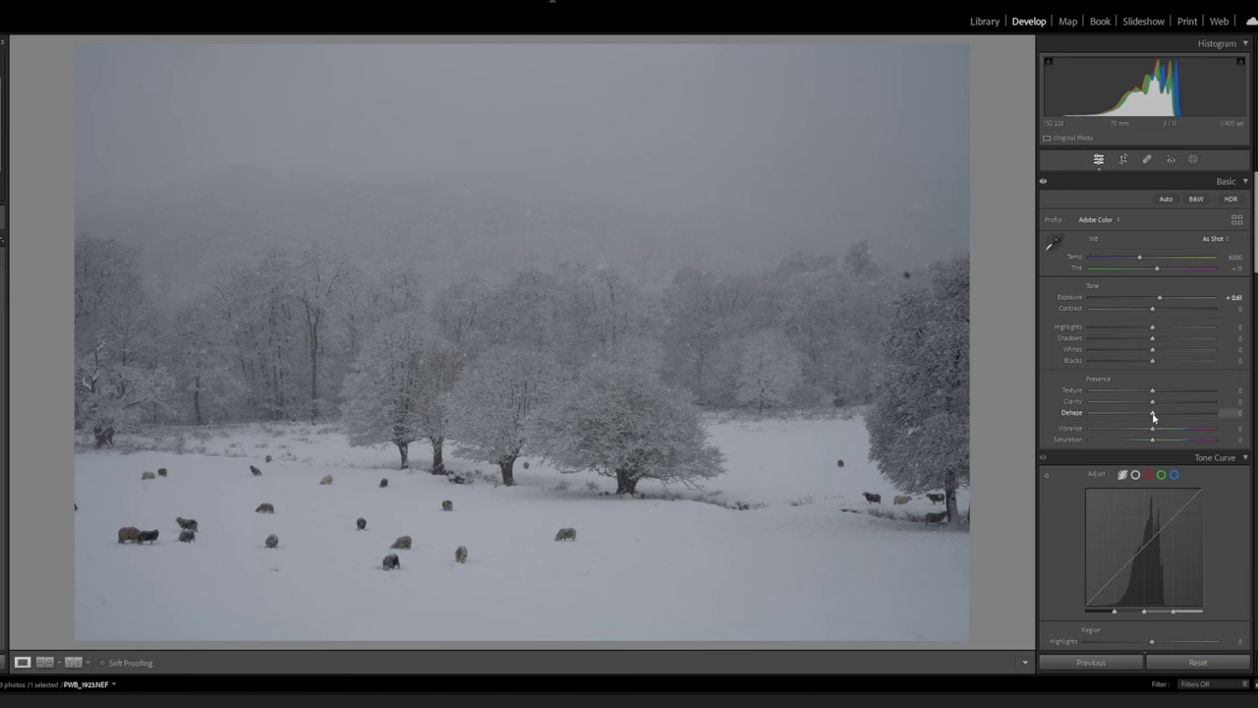
drag(1154, 417, 1189, 414)
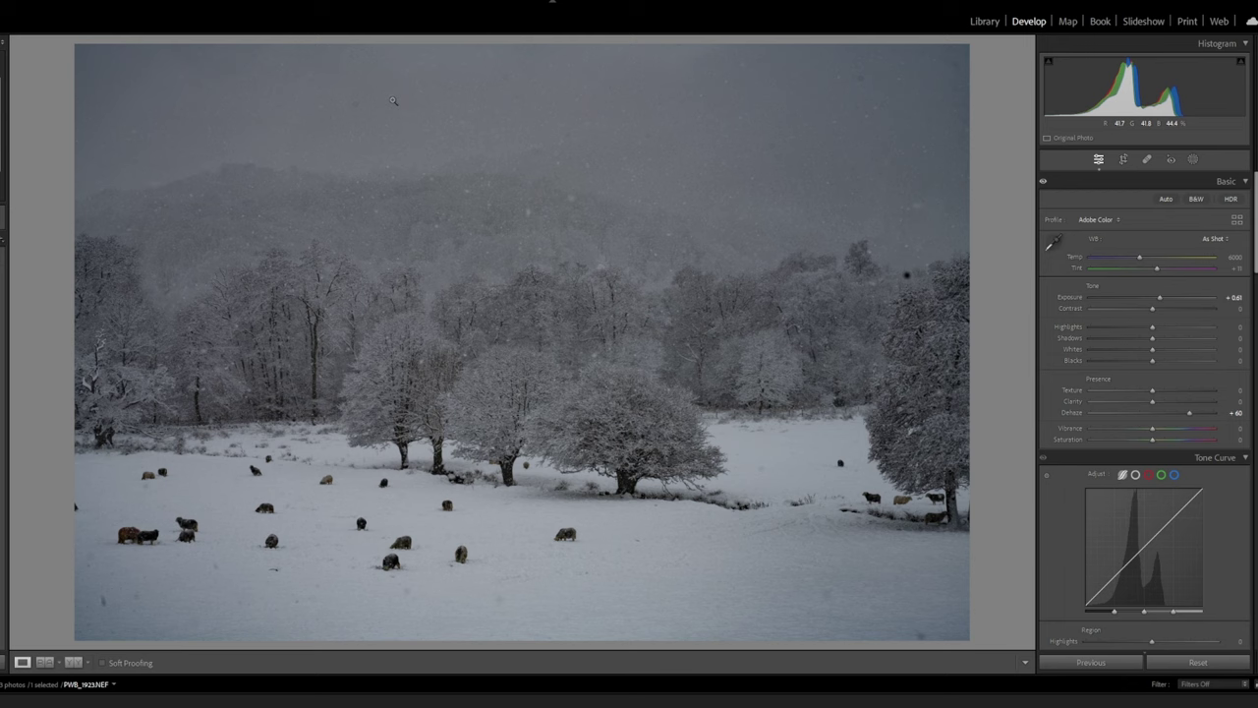
double_click(1075, 418)
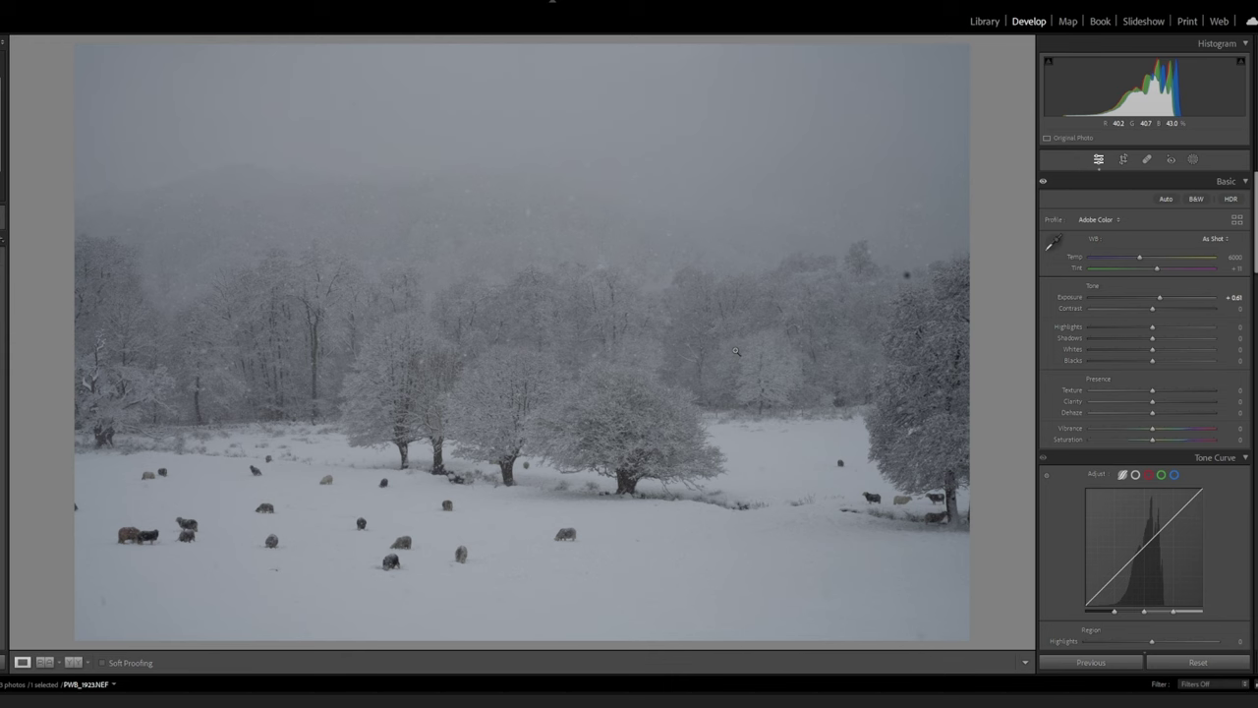
mouse_move(523, 282)
mouse_down()
mouse_move(311, 475)
mouse_move(802, 324)
mouse_move(716, 253)
mouse_up()
key(ctrl+minus)
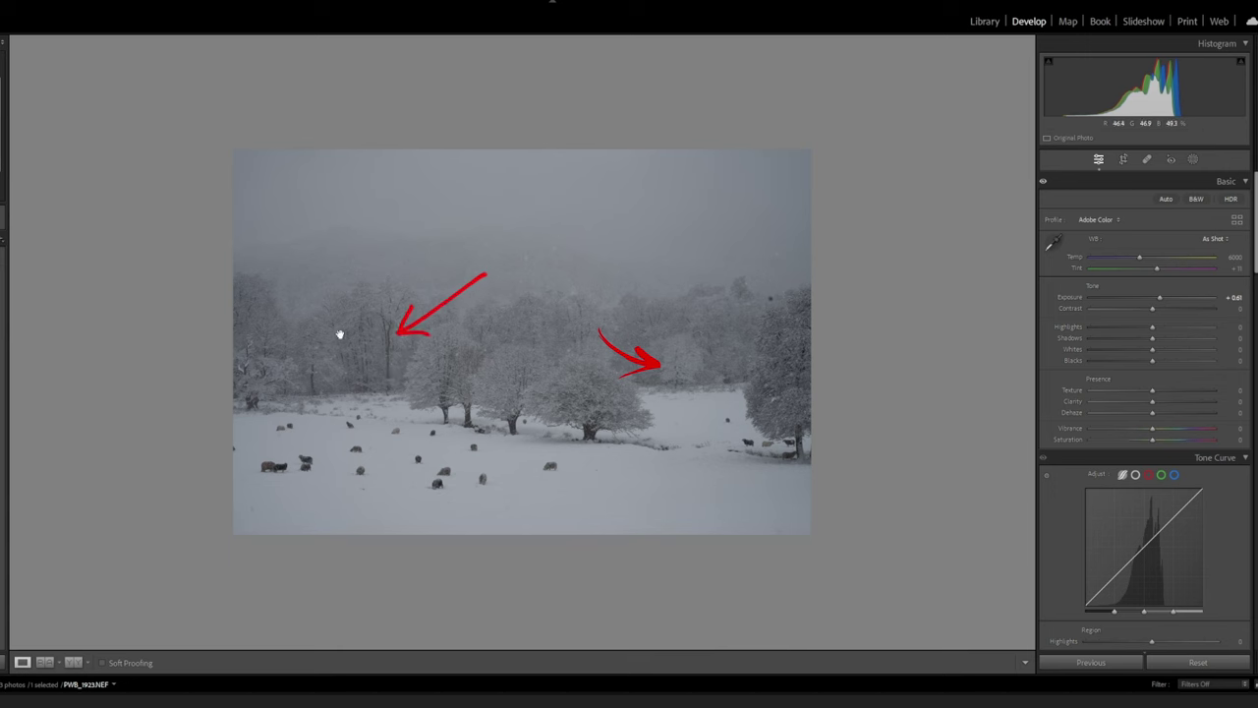
Crop the sheep photo from the top-right and bottom-left, dropping the right-edge tree
click(1124, 159)
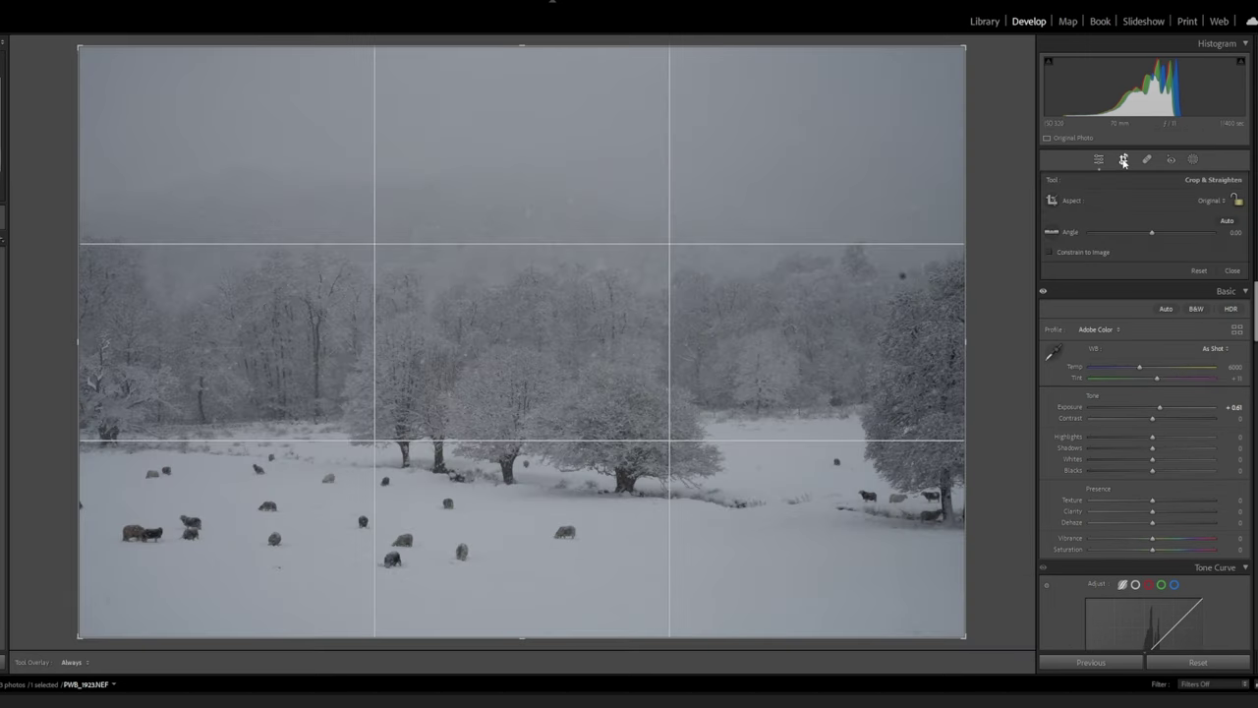
drag(965, 46, 900, 81)
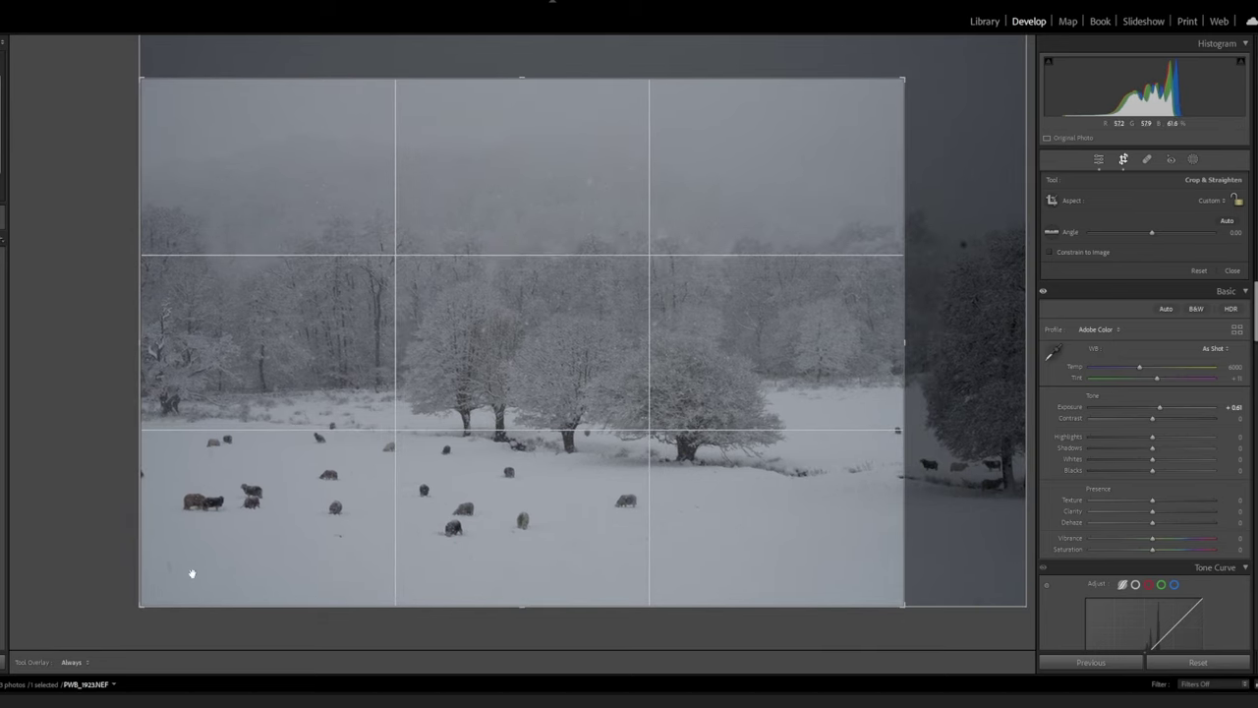
drag(142, 605, 189, 591)
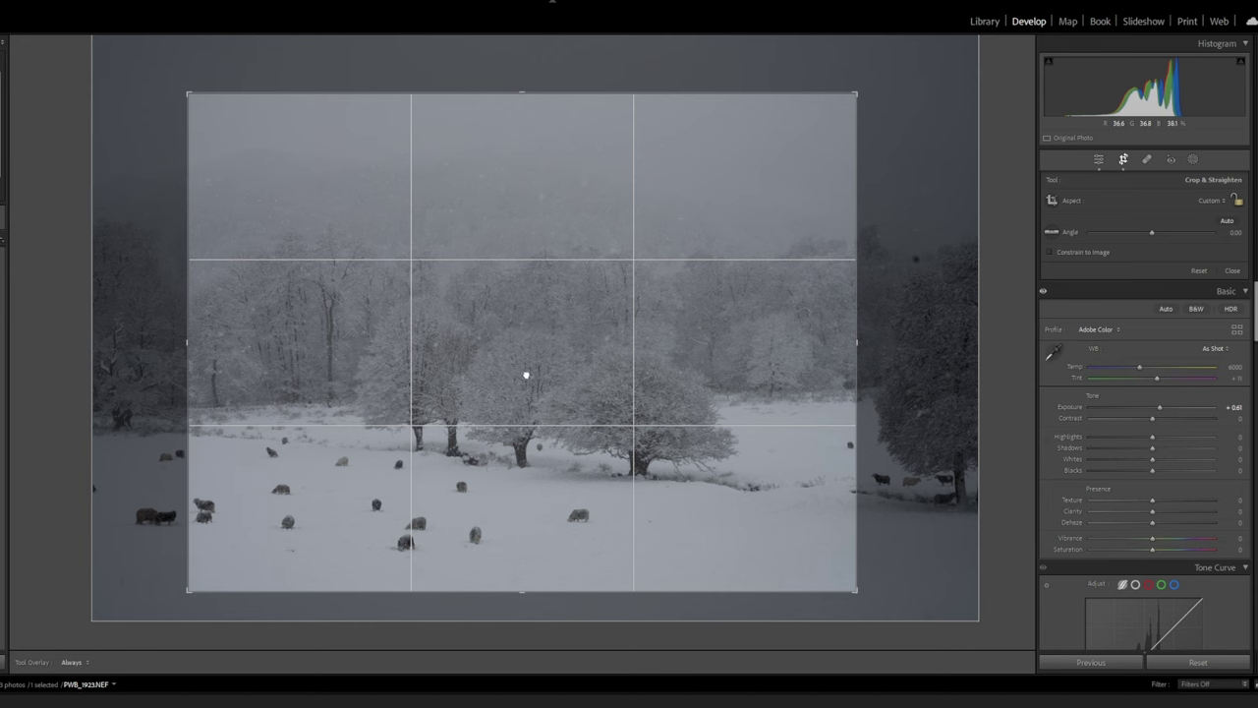
drag(526, 375, 518, 373)
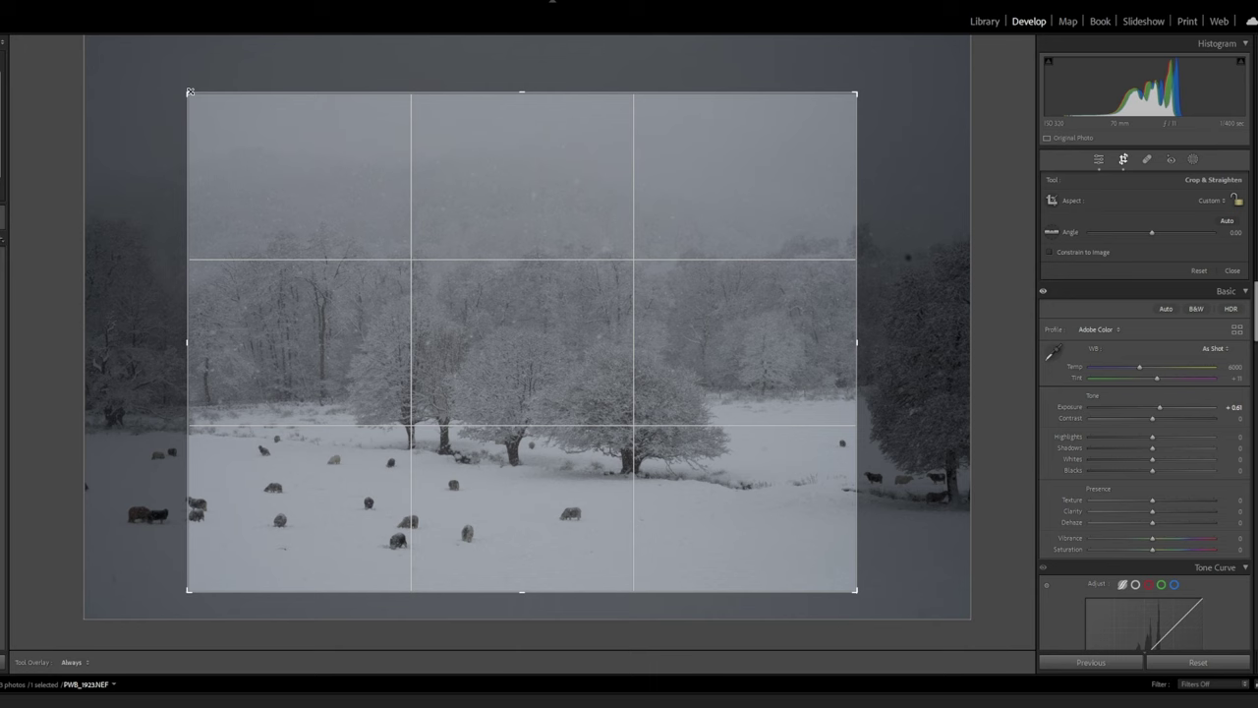
drag(190, 93, 184, 92)
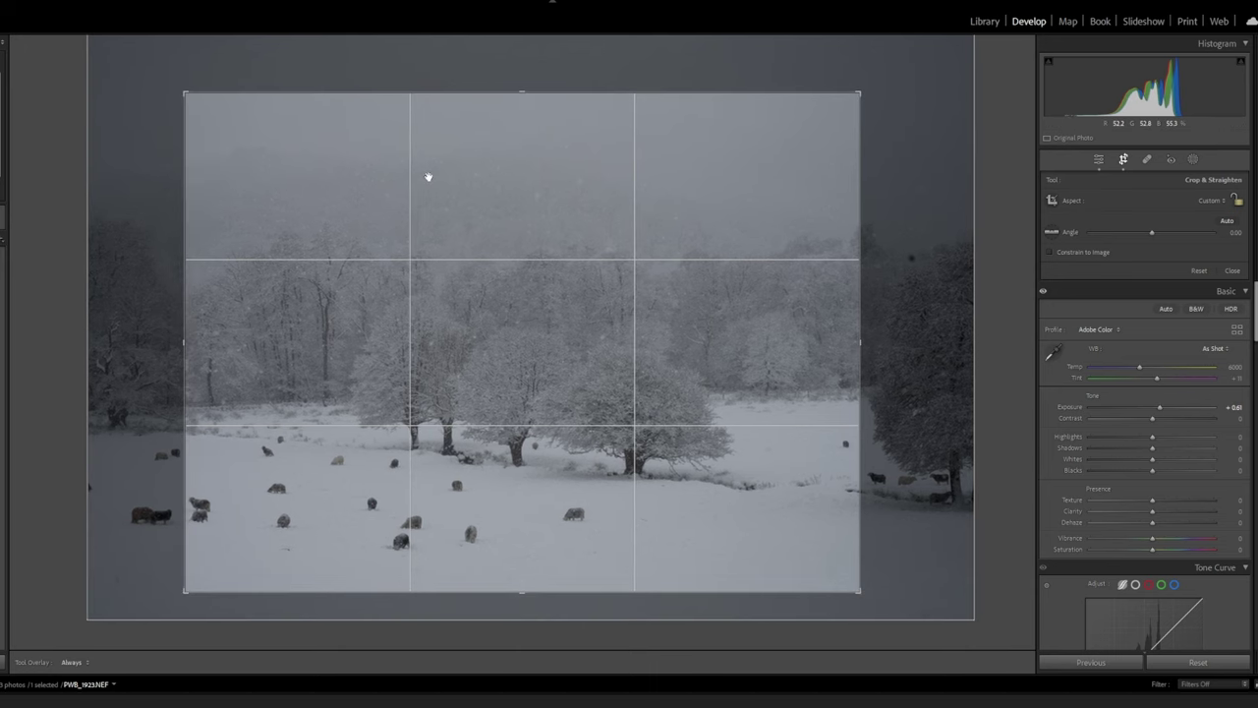
key(Return)
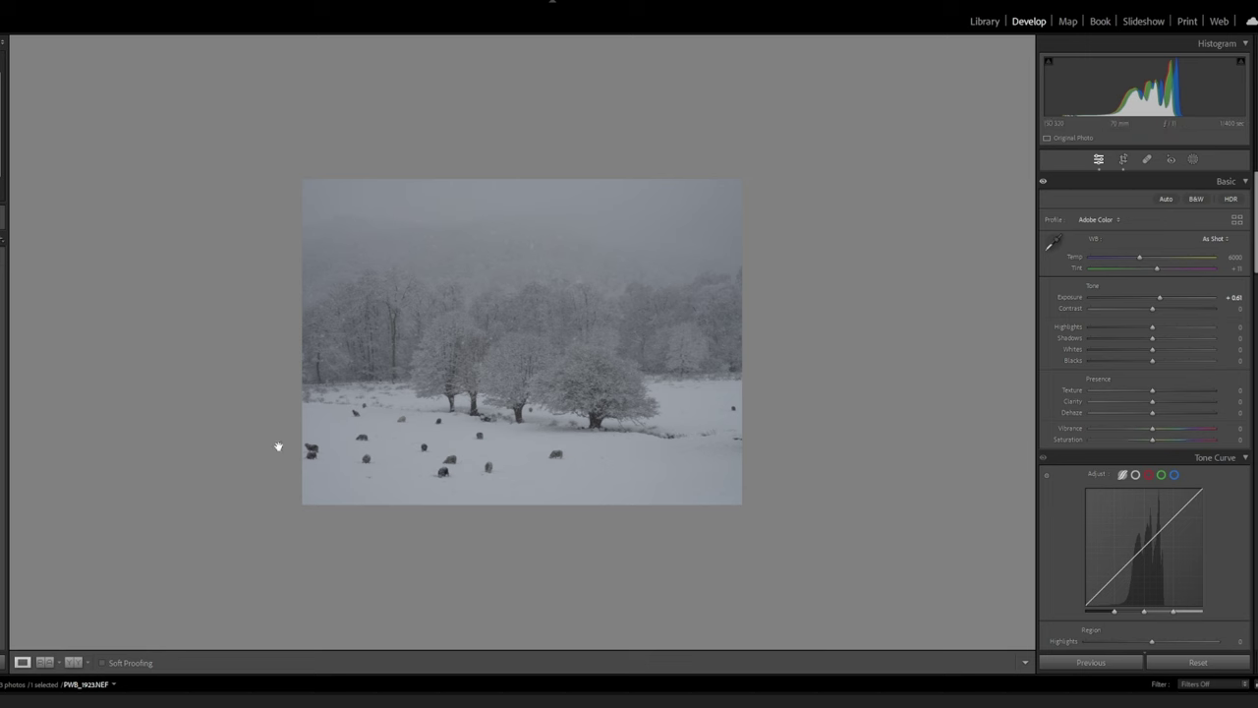
click(594, 399)
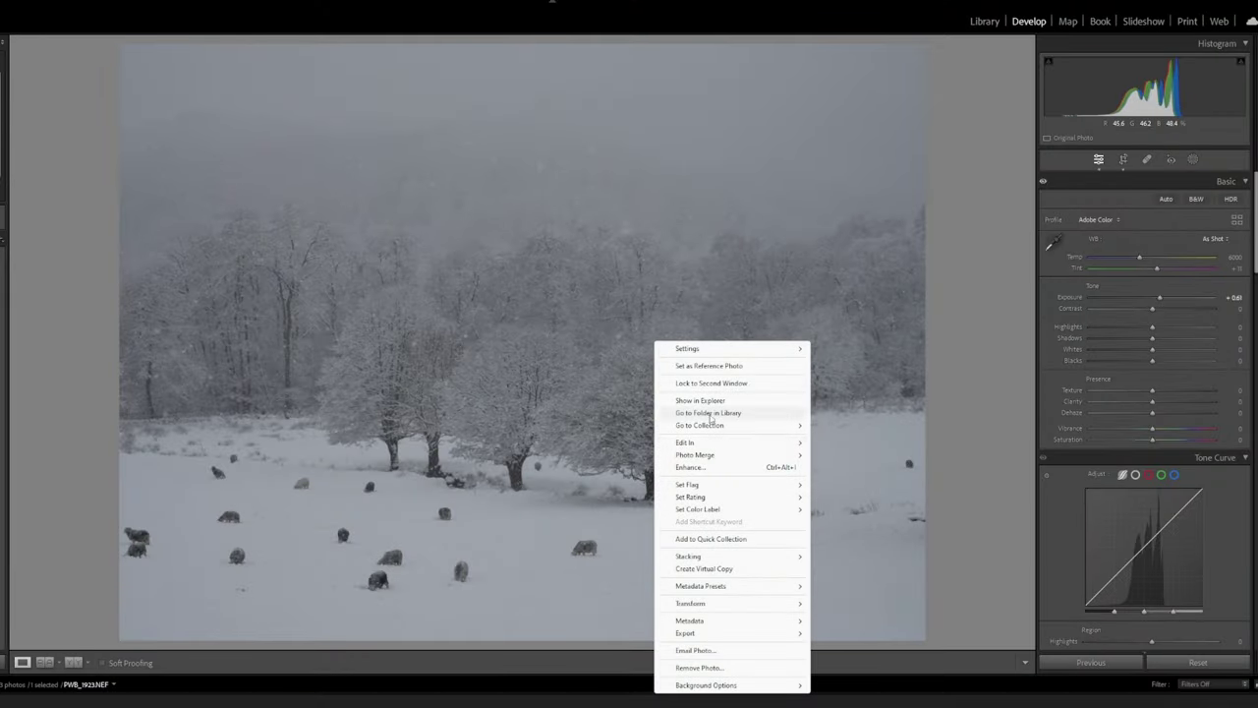
Send a copy of the photo with Lightroom adjustments to Luminar Neo
mouse_move(702, 448)
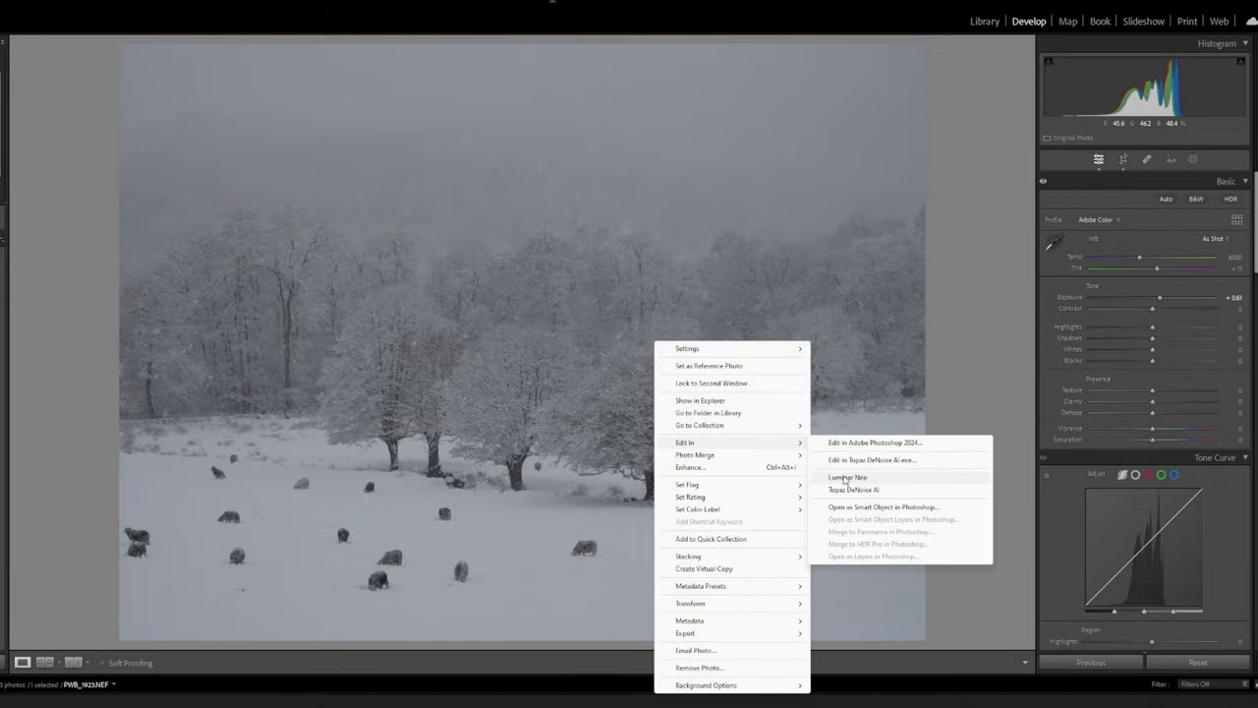
click(844, 477)
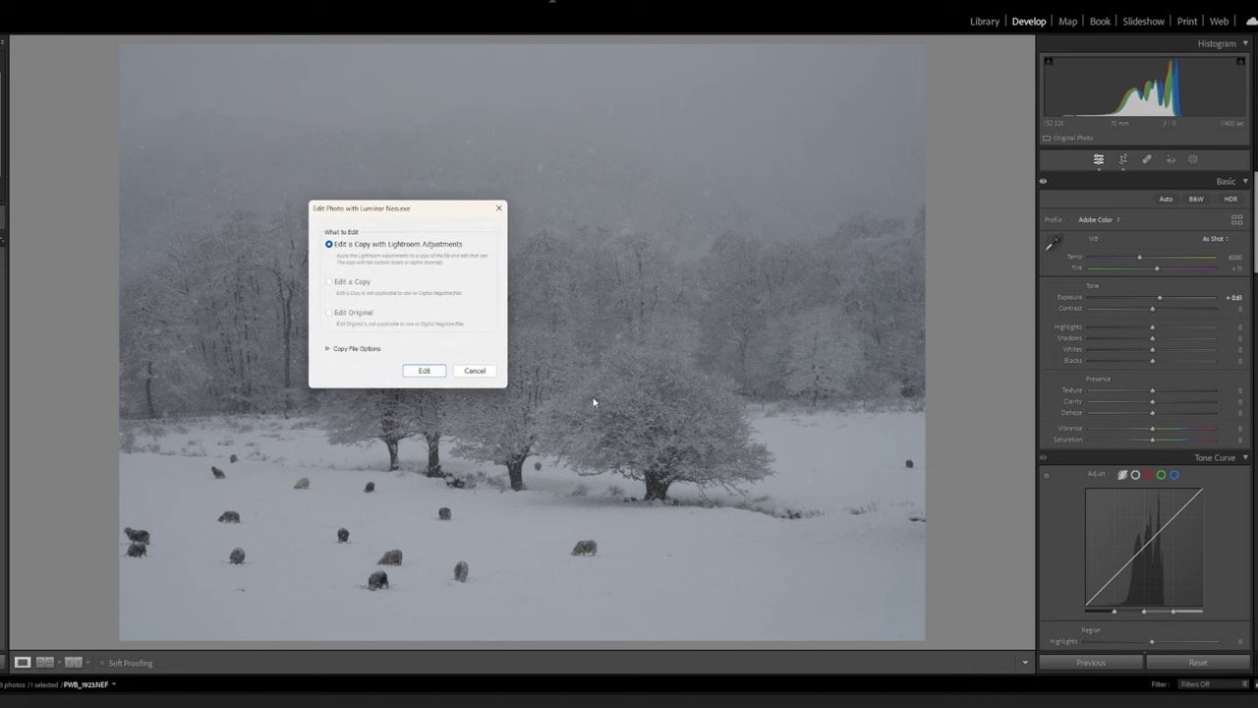
click(423, 370)
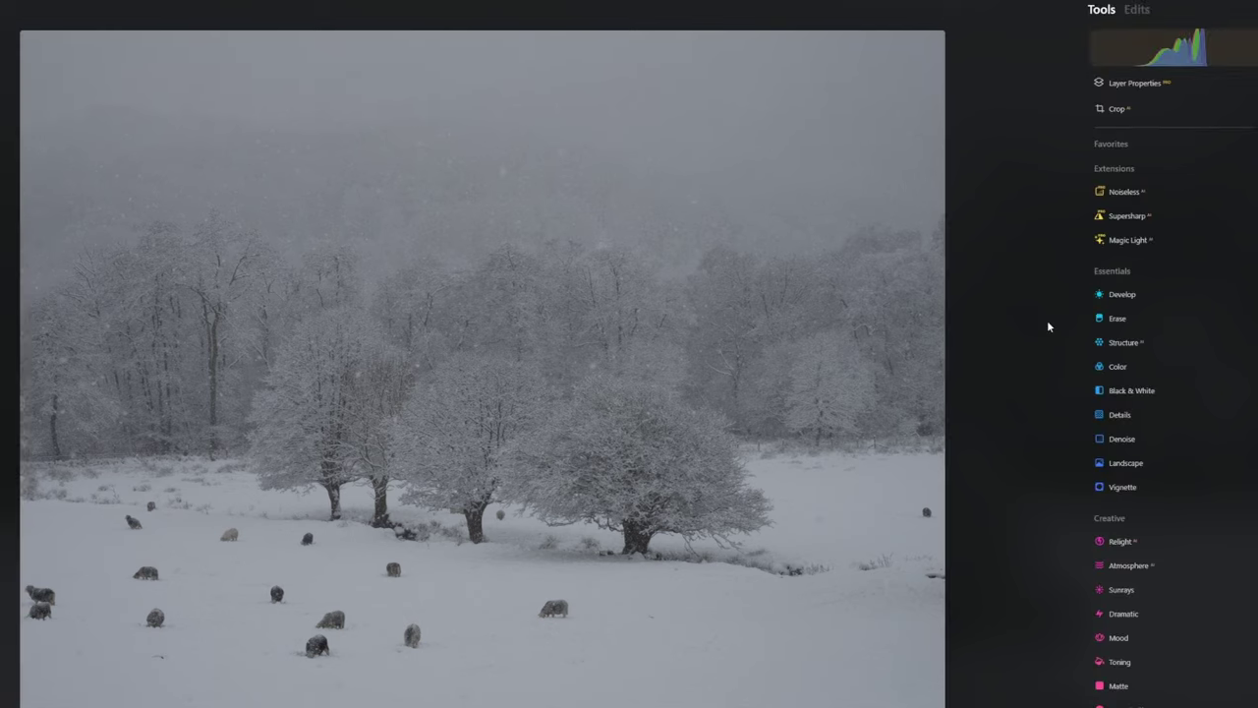
Apply Erase's Remove Dust Spots in Luminar Neo and keep both files on return
click(1122, 320)
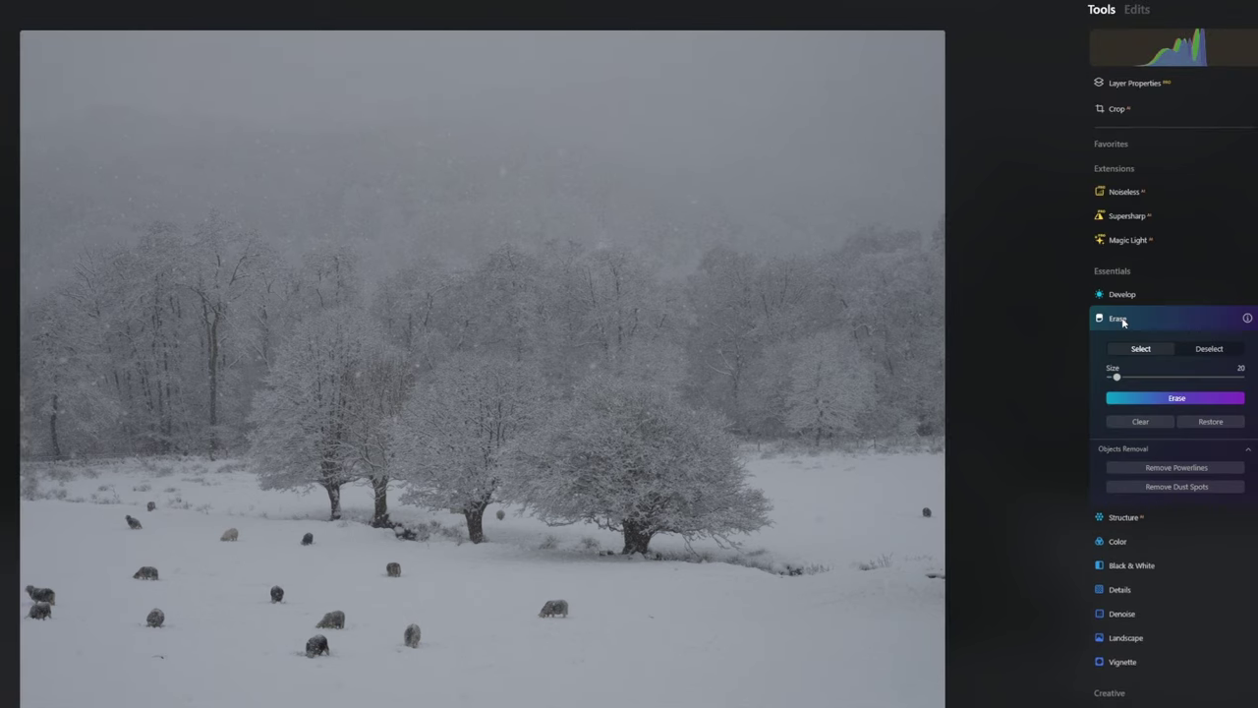
click(1197, 487)
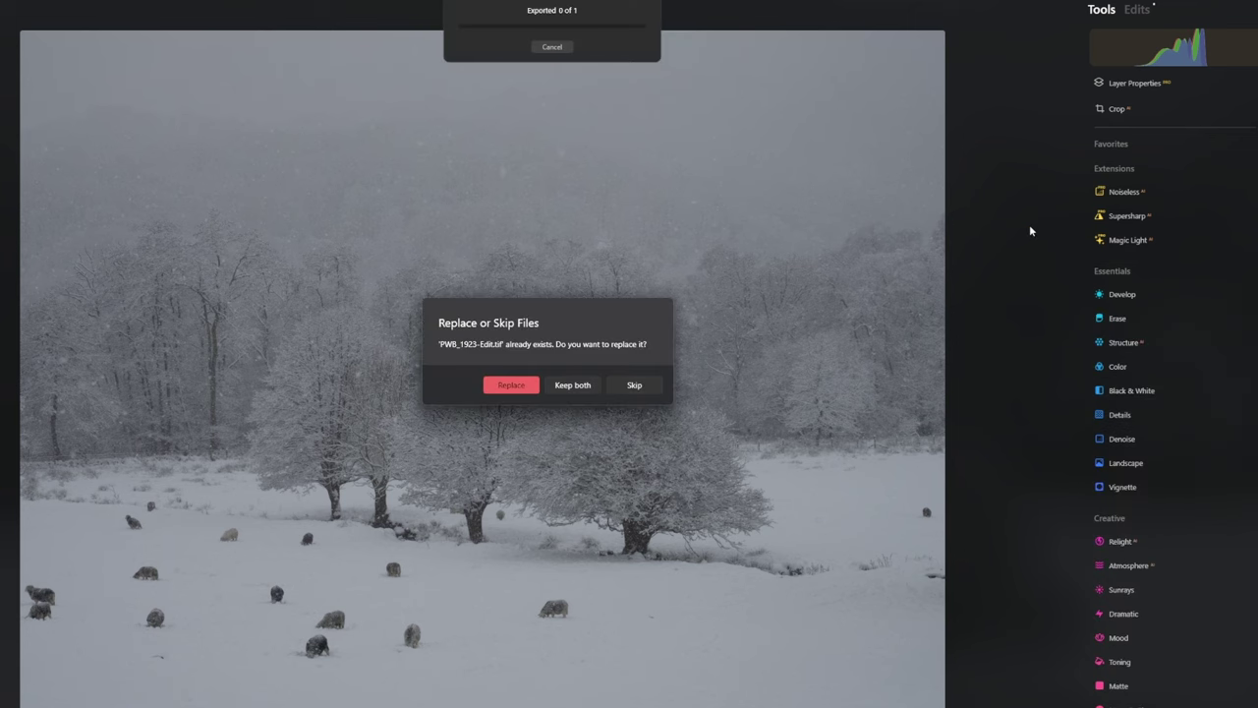
click(552, 384)
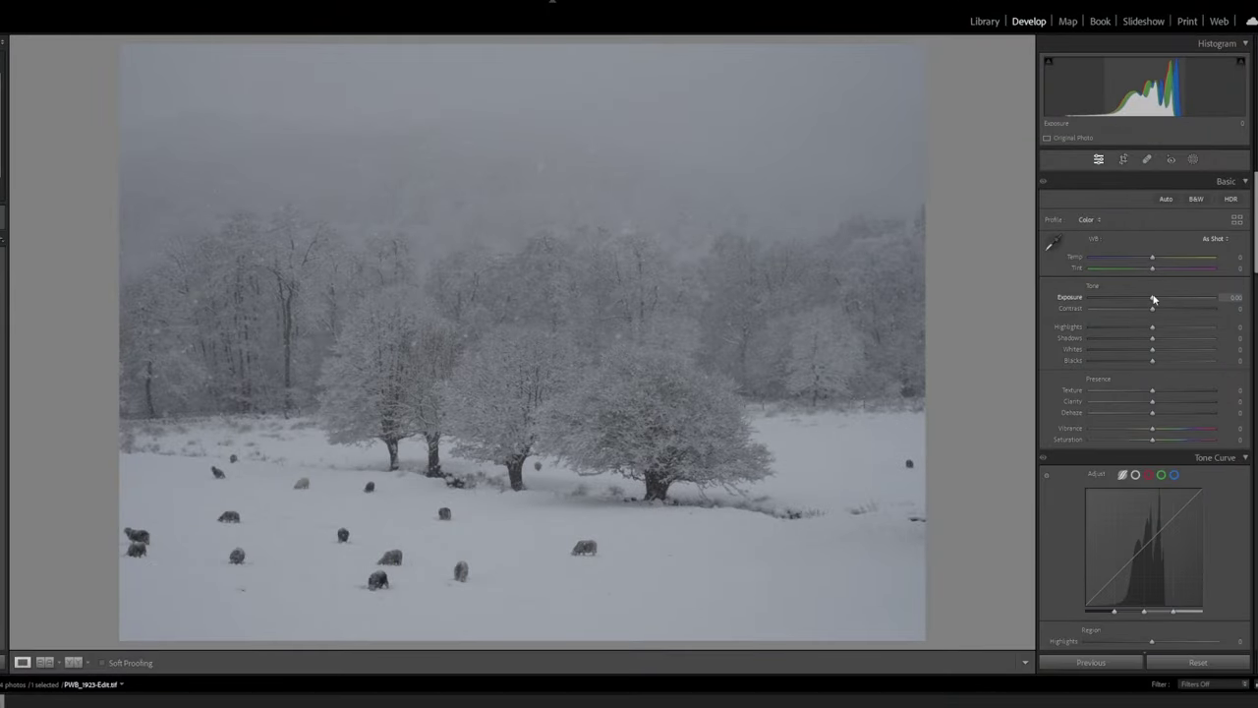
Set Exposure to +0.70, Shadows to +5 and Dehaze to +33 on PWB_1923-Edit.tif
drag(1154, 299, 1160, 296)
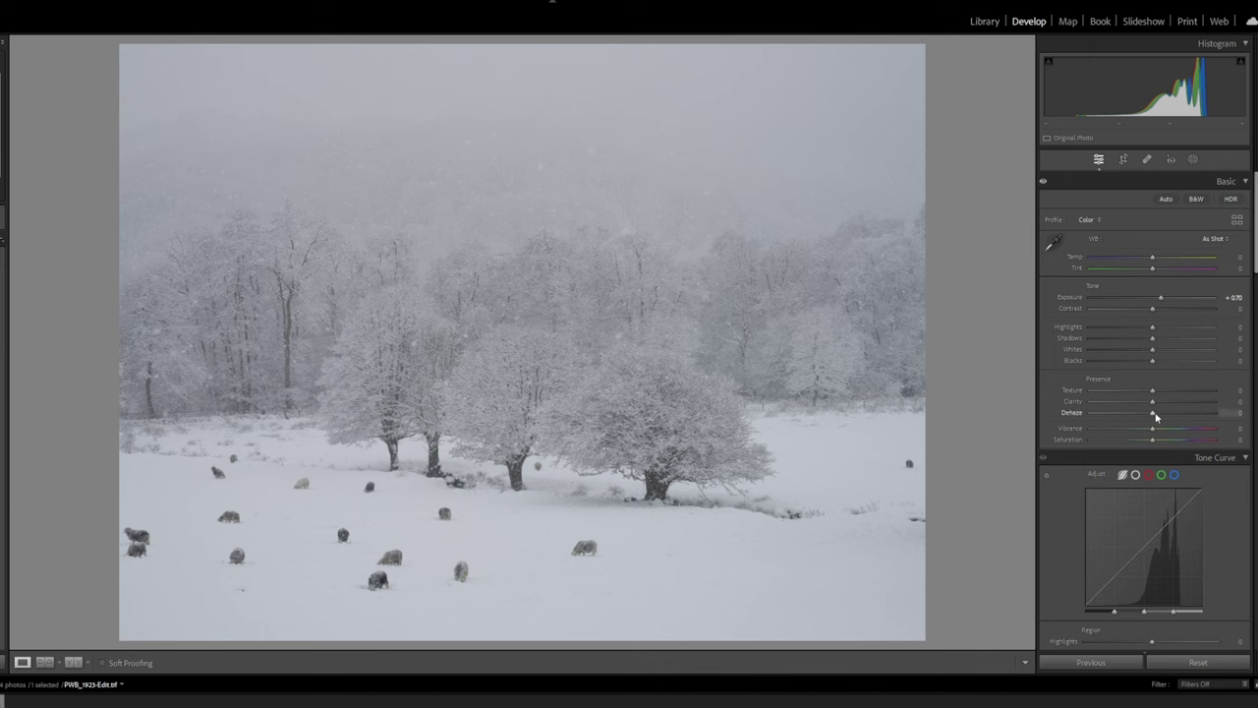
drag(1158, 417, 1173, 416)
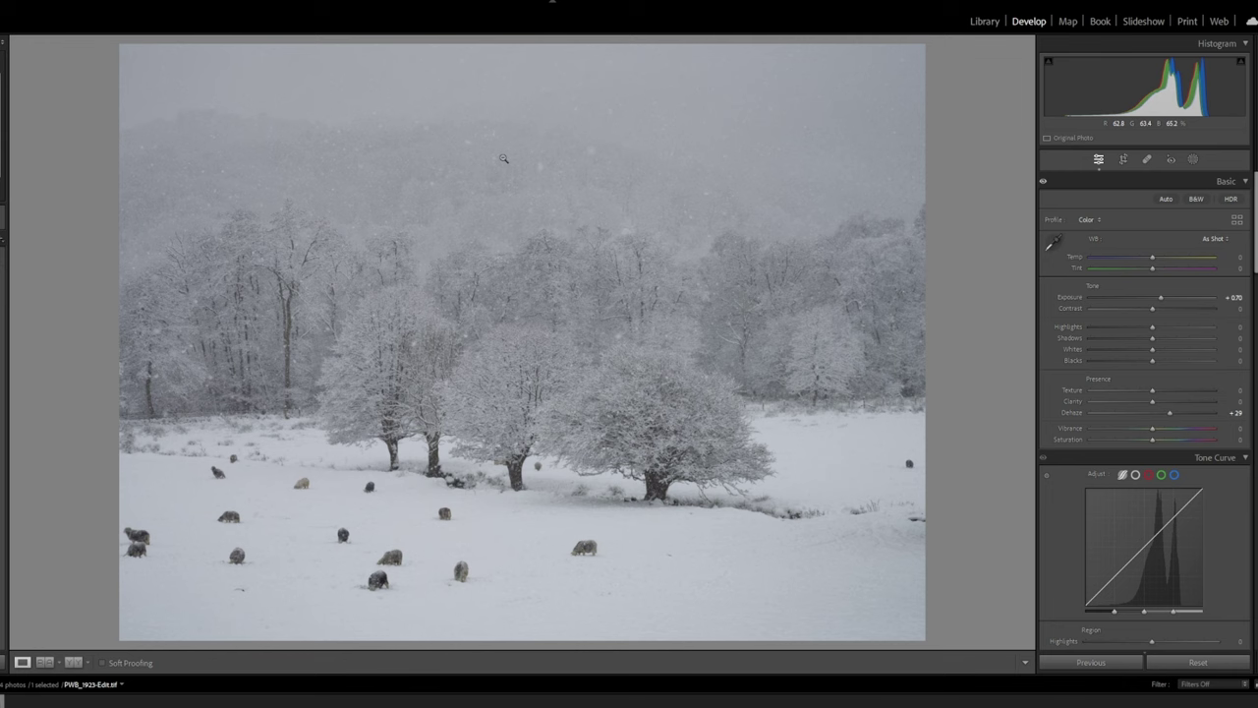
drag(1169, 416, 1190, 417)
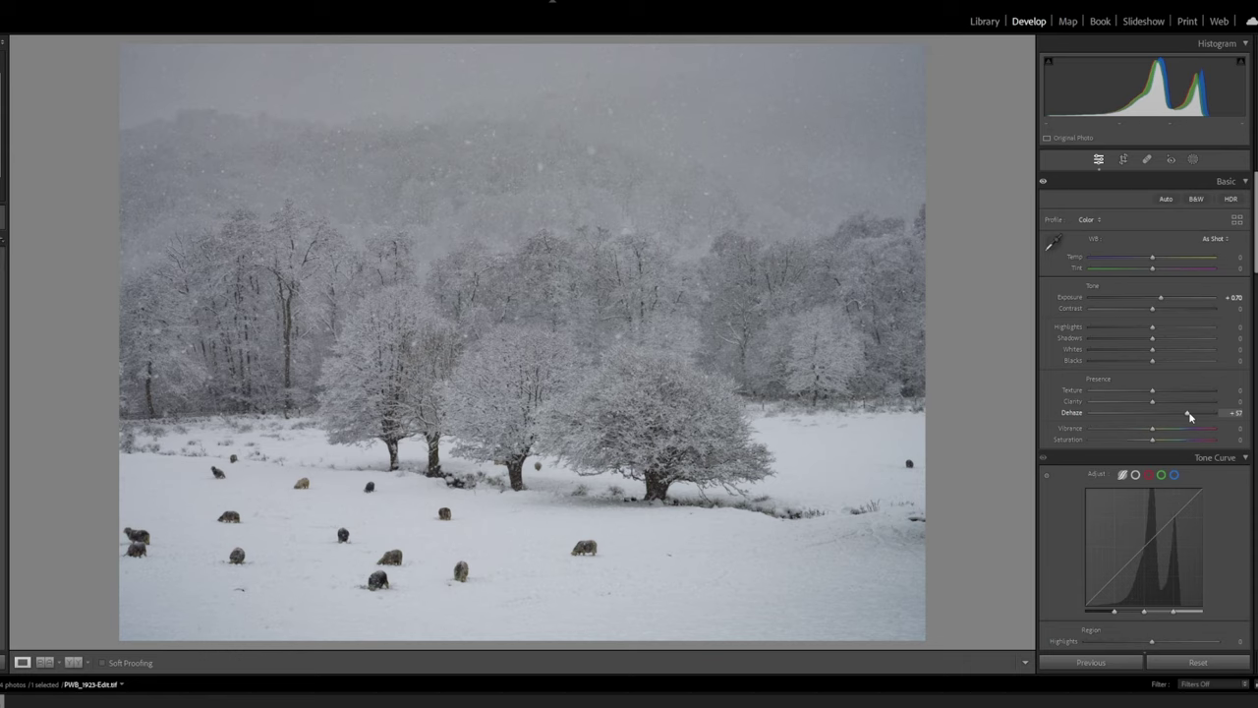
key(ctrl+minus)
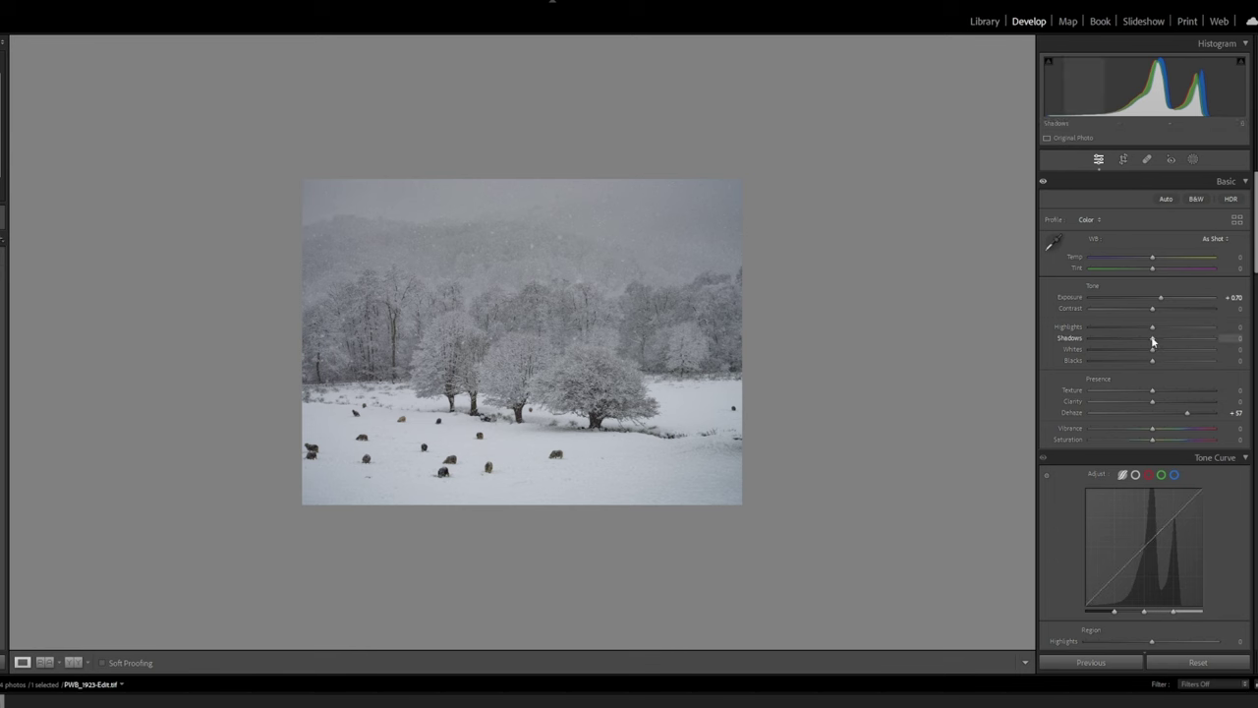
mouse_move(1153, 340)
mouse_down()
mouse_move(1213, 338)
mouse_move(1121, 340)
mouse_move(1165, 338)
mouse_up()
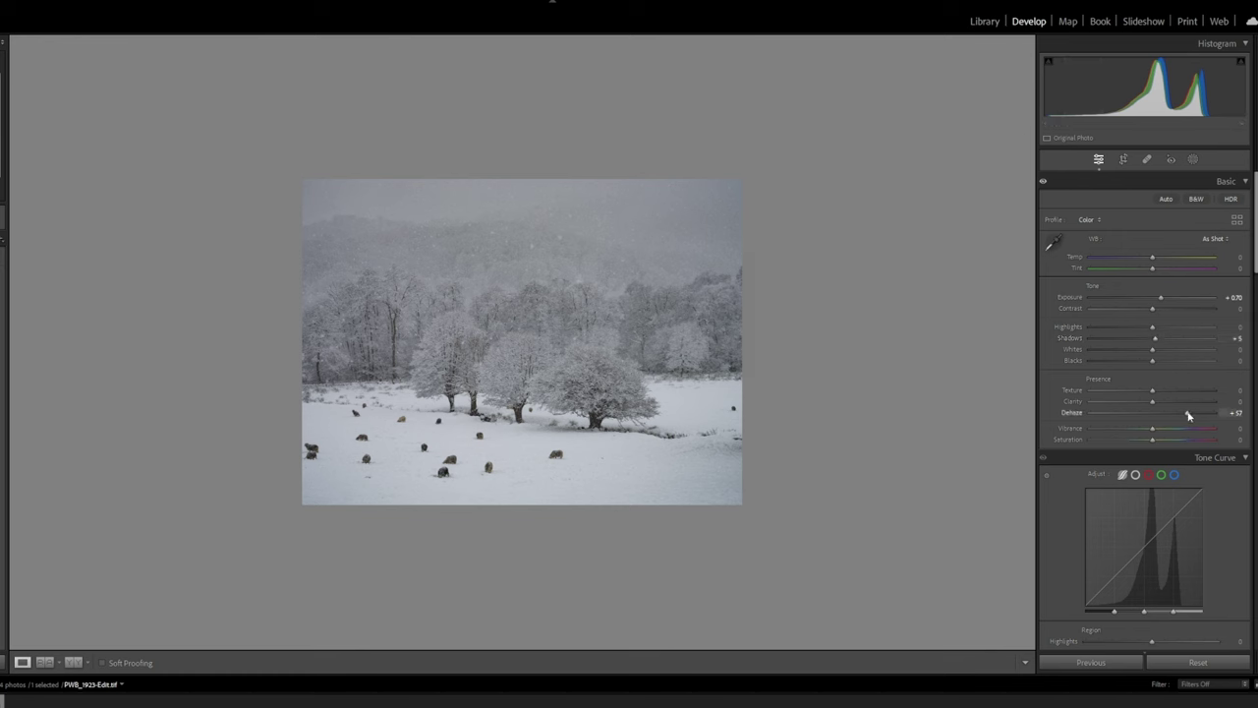
drag(1182, 416, 1170, 416)
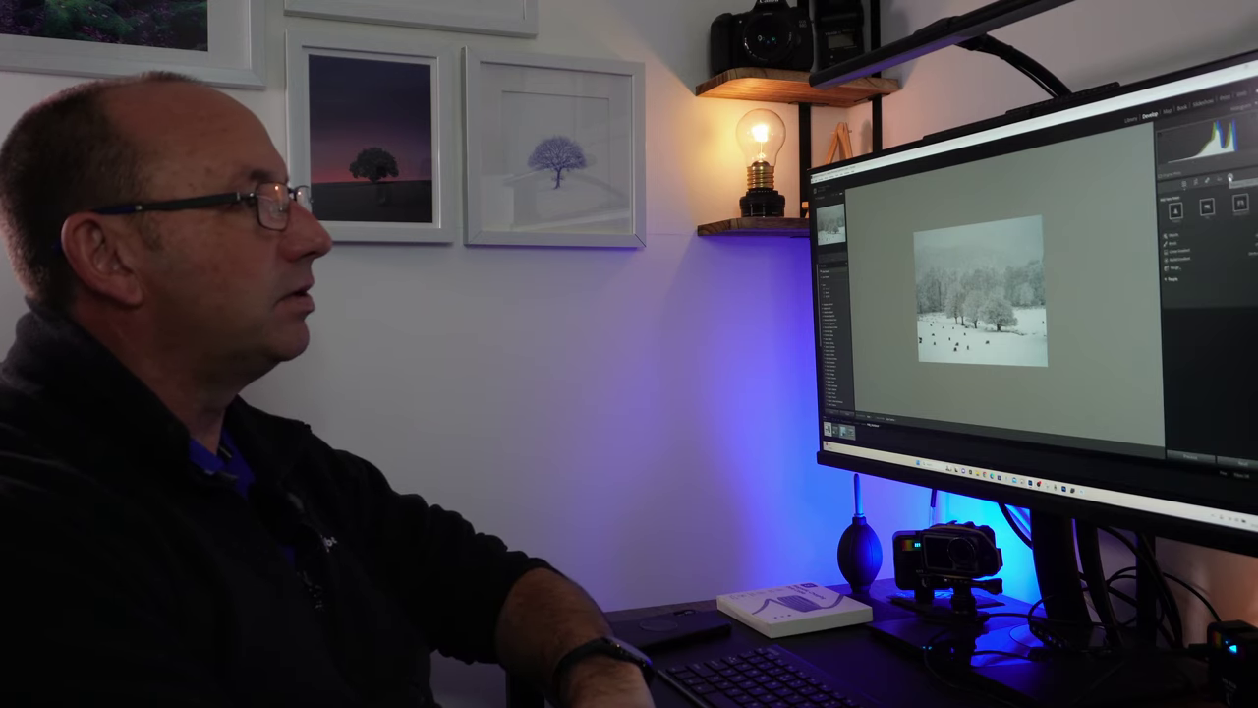
Create a brush mask with added Dehaze and paint it across the hazy sky
click(1231, 179)
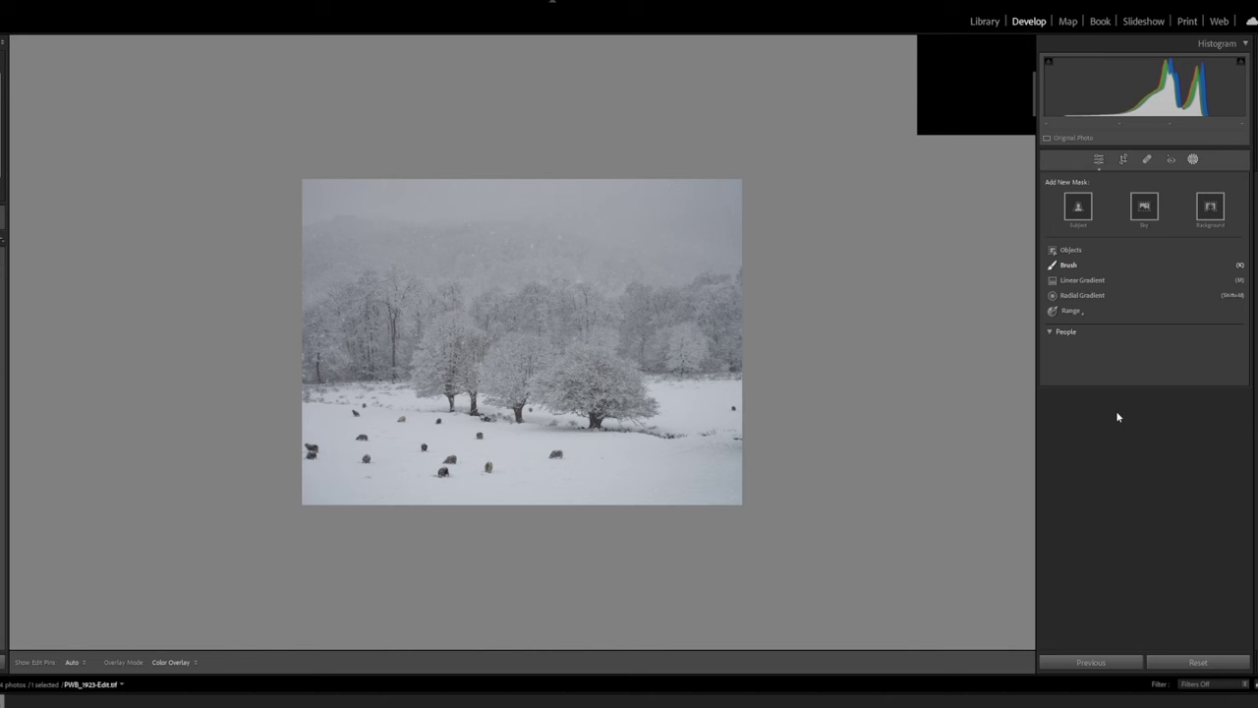
key(k)
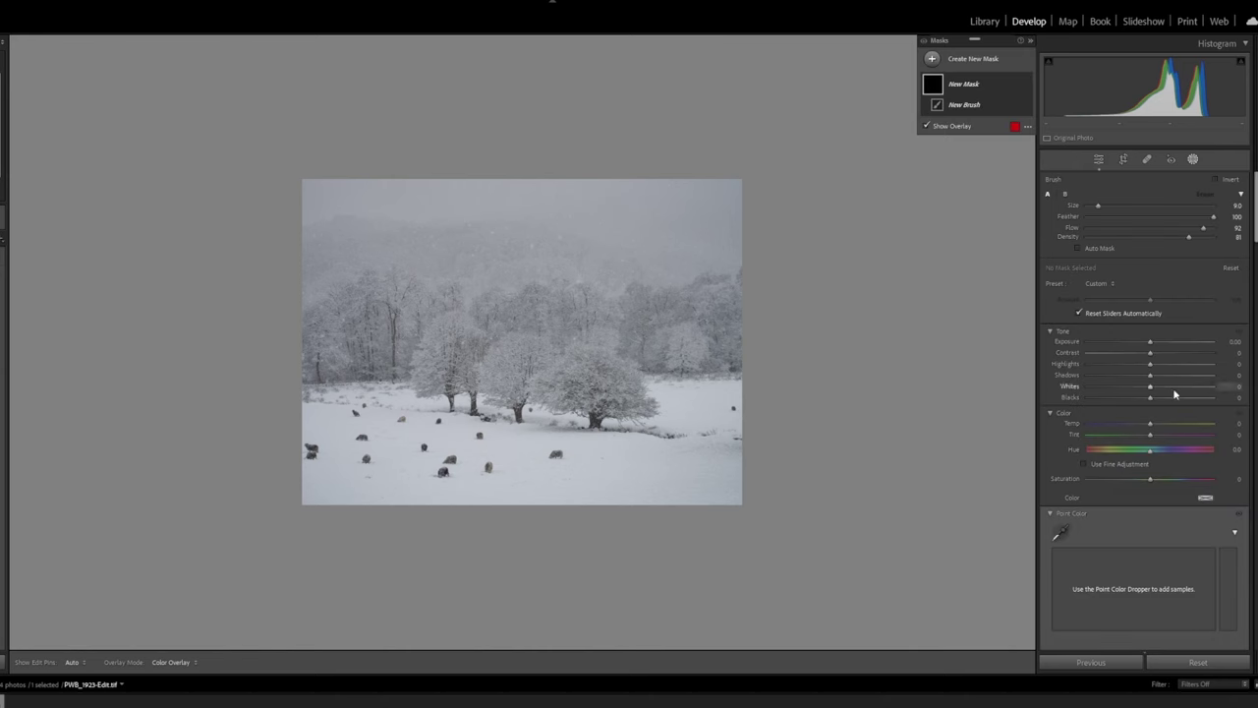
scroll(1157, 442, down, 5)
scroll(1156, 437, down, 4)
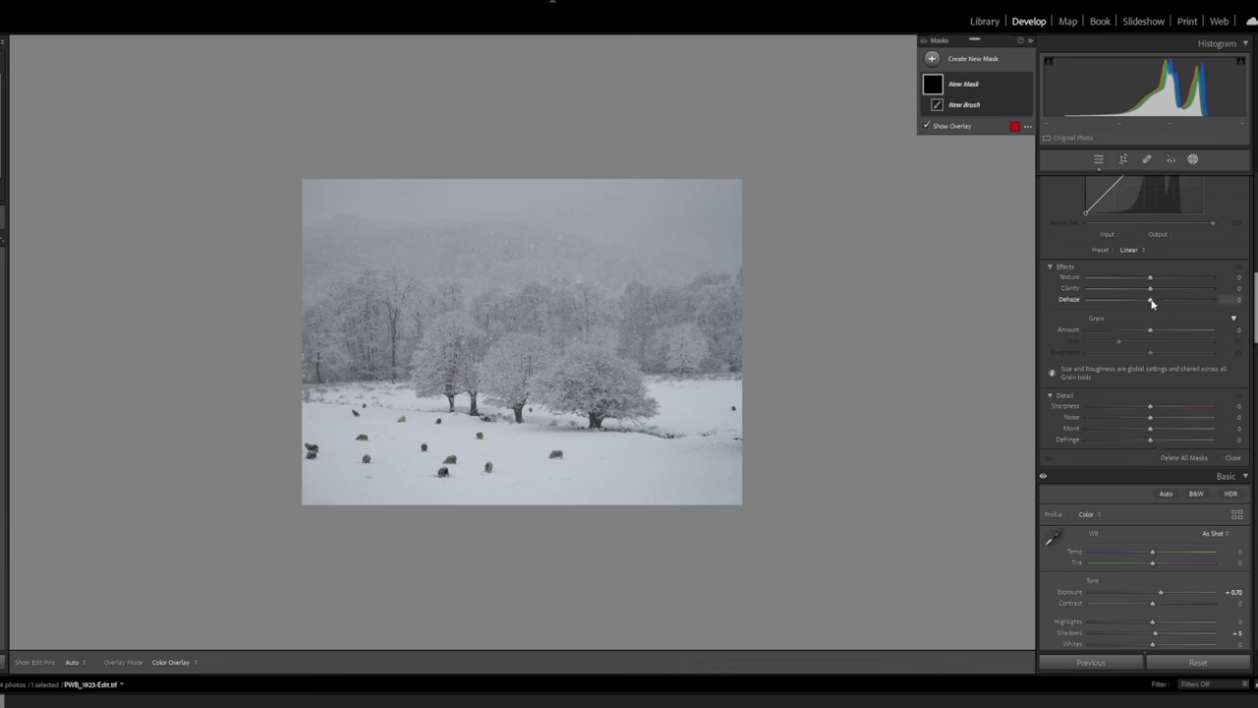
drag(1152, 300, 1170, 300)
key(bracketright)
key(h)
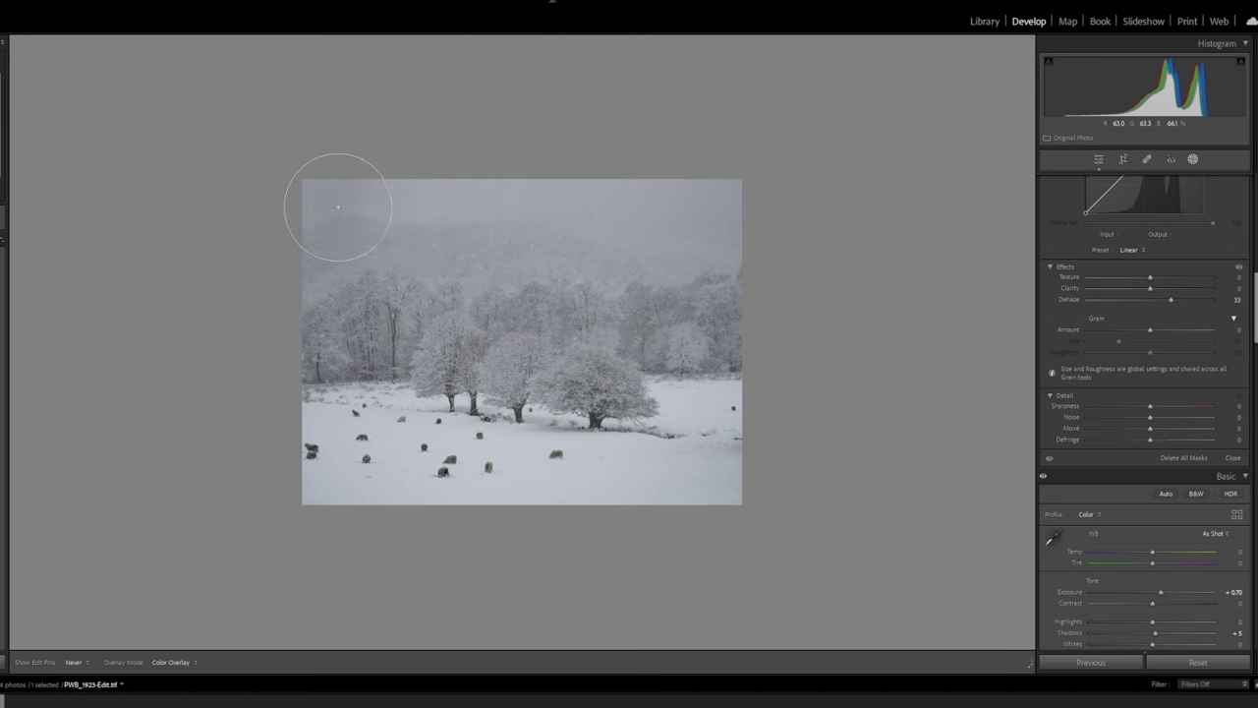
mouse_move(461, 193)
mouse_down()
mouse_move(719, 195)
mouse_move(730, 228)
mouse_move(635, 249)
mouse_move(379, 233)
mouse_move(364, 266)
mouse_move(478, 299)
mouse_move(465, 312)
mouse_move(525, 333)
mouse_move(741, 299)
mouse_move(748, 202)
mouse_move(473, 184)
mouse_move(453, 196)
mouse_move(566, 194)
mouse_move(358, 203)
mouse_up()
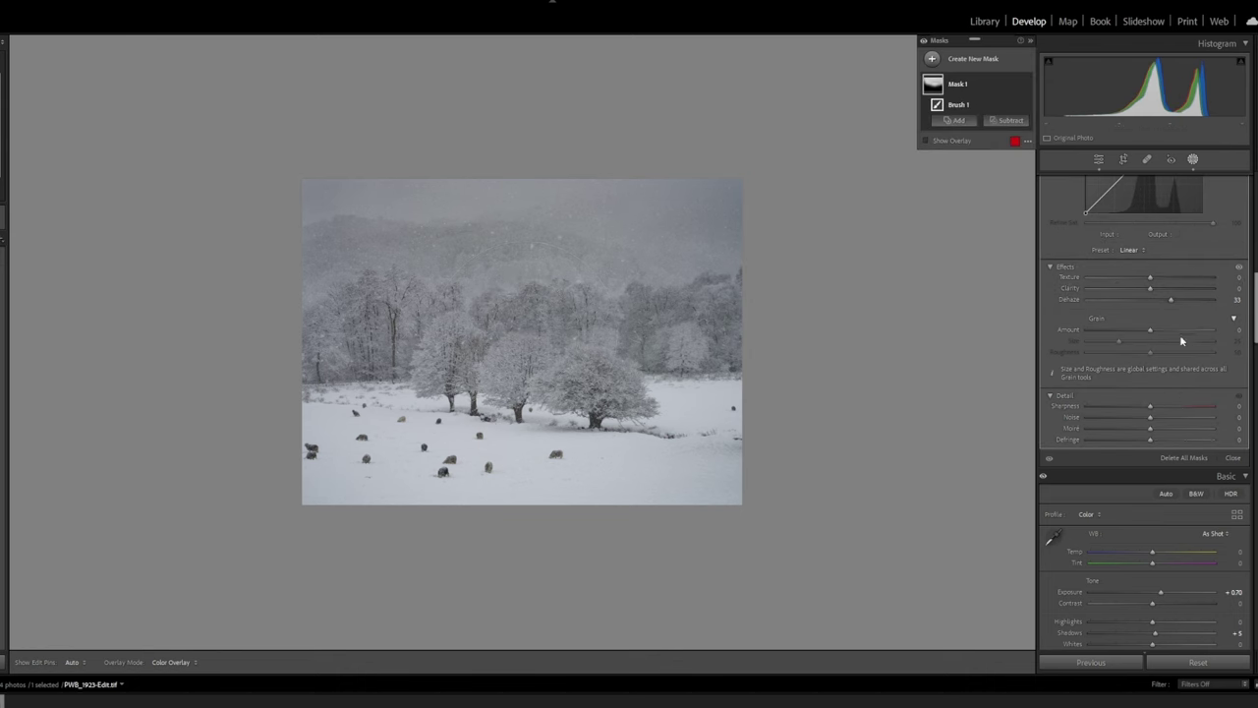
Refine the brush mask's Dehaze and Shadows, and raise its Blacks to 38
drag(1171, 301, 1160, 301)
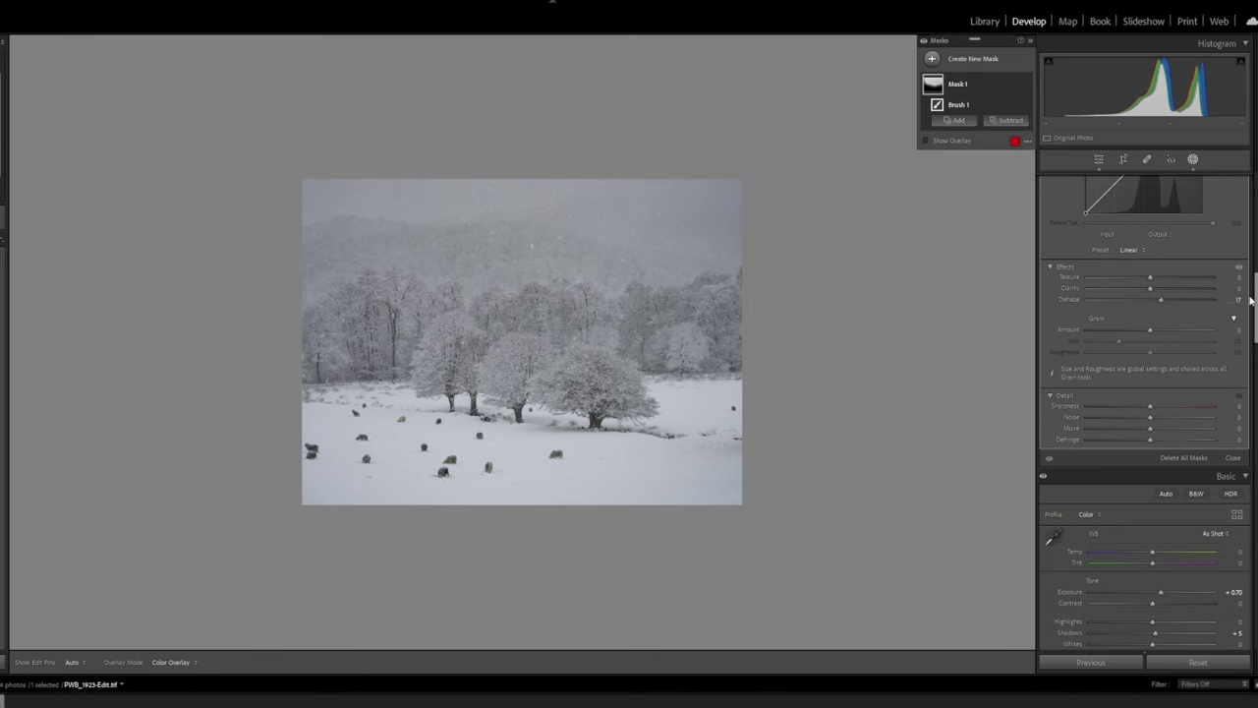
drag(1256, 304, 1256, 226)
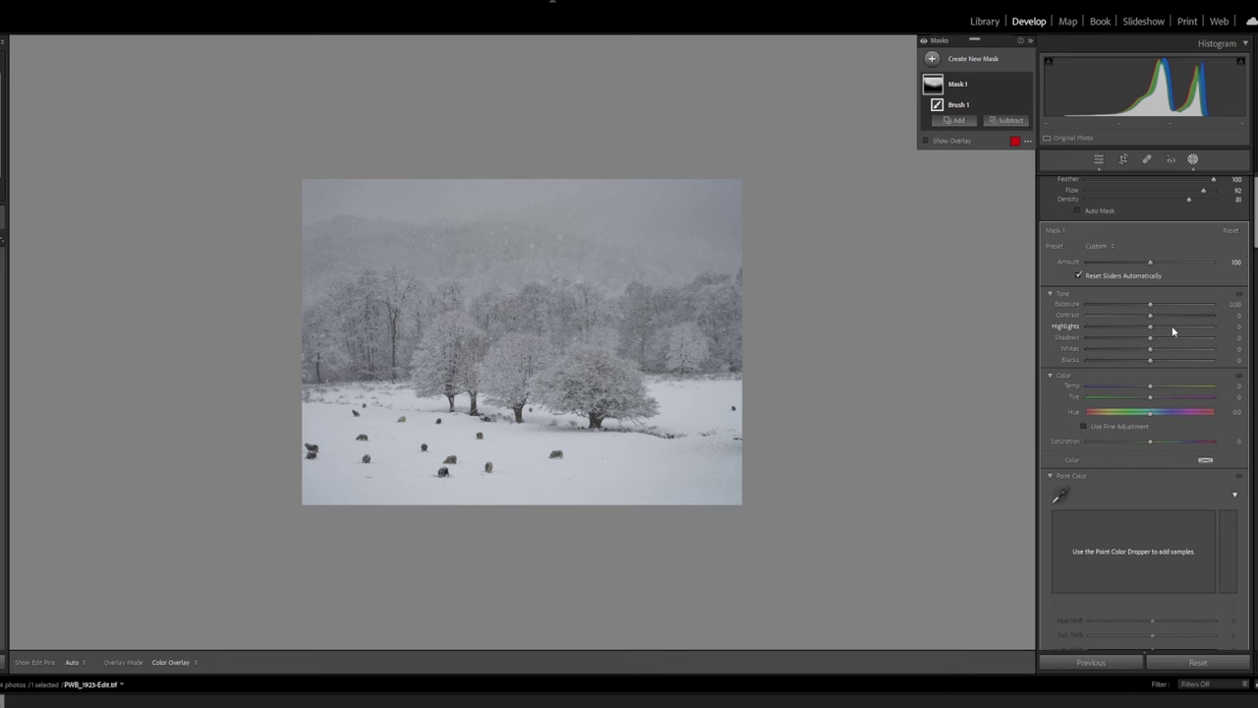
drag(1151, 338, 1174, 360)
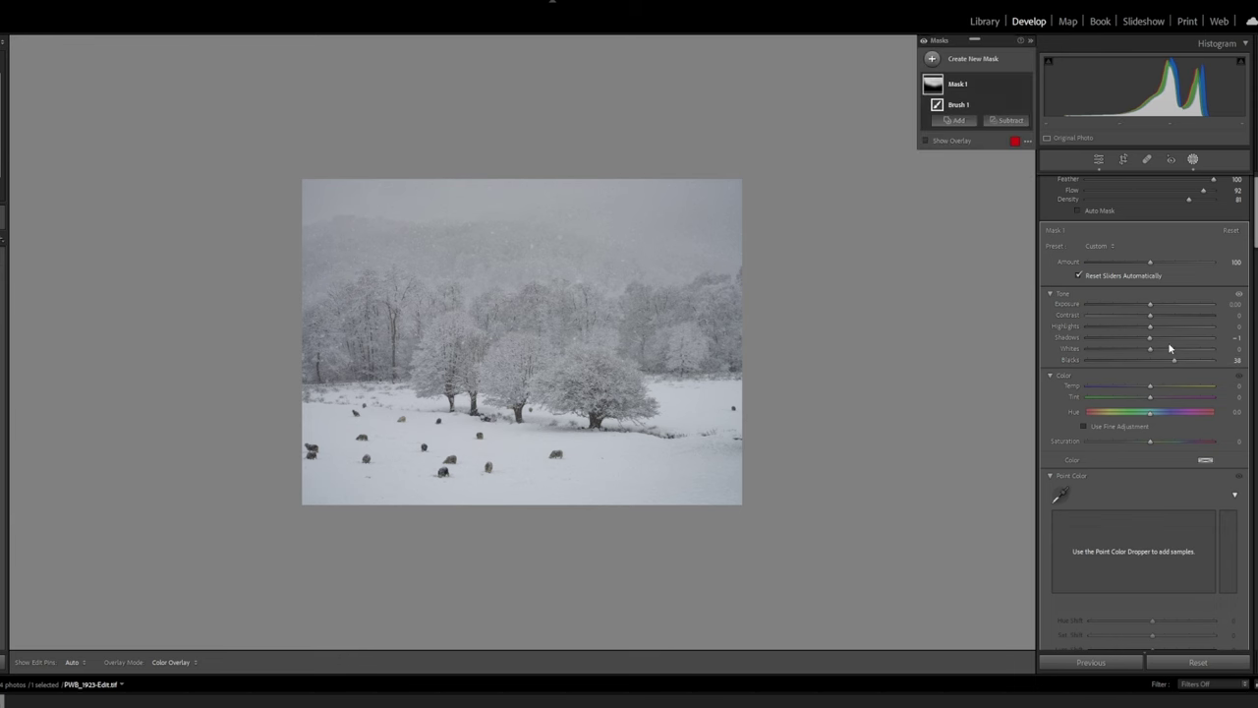
drag(1256, 240, 1249, 328)
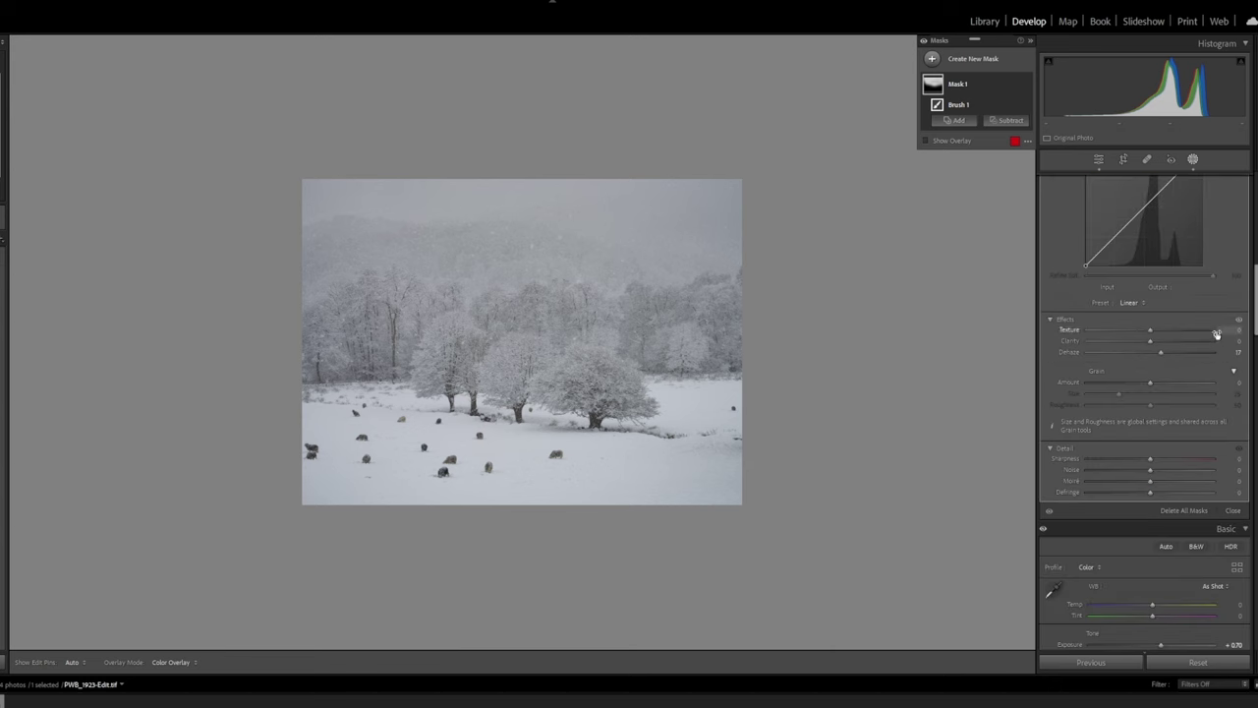
drag(1164, 355, 1161, 352)
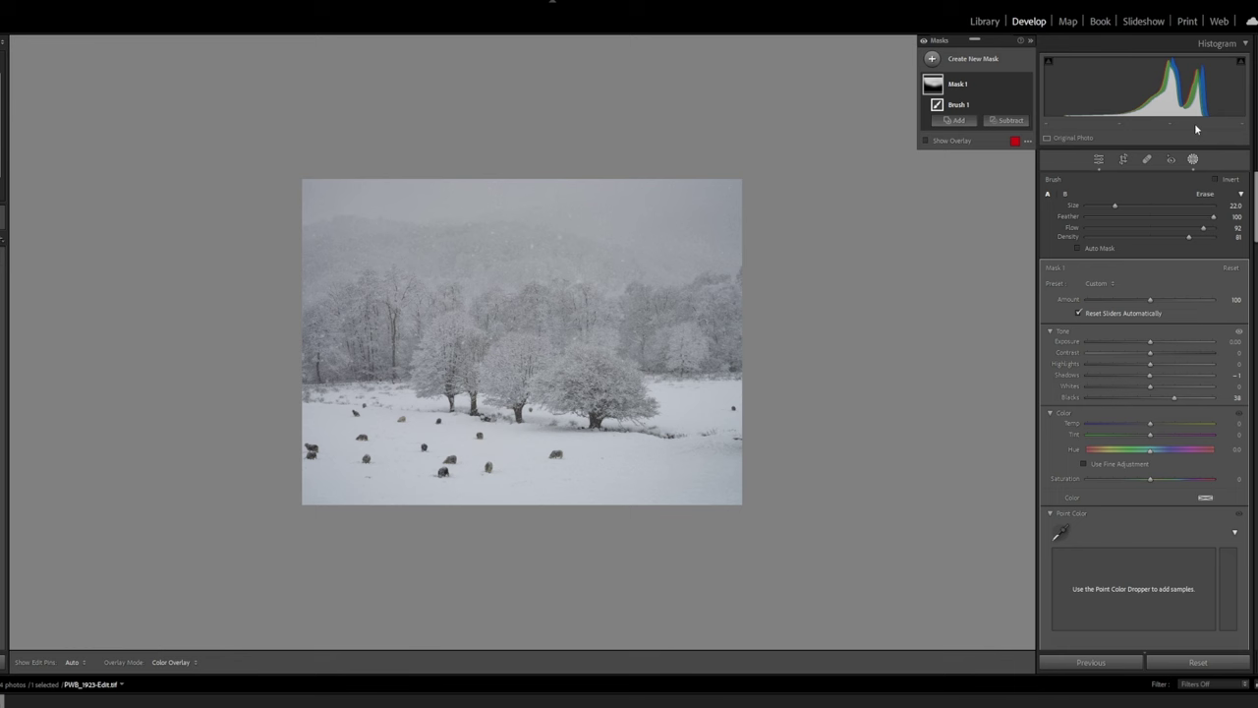
Add an inverted radial gradient around the trees with Exposure +0.54, then close masking
click(968, 60)
click(991, 192)
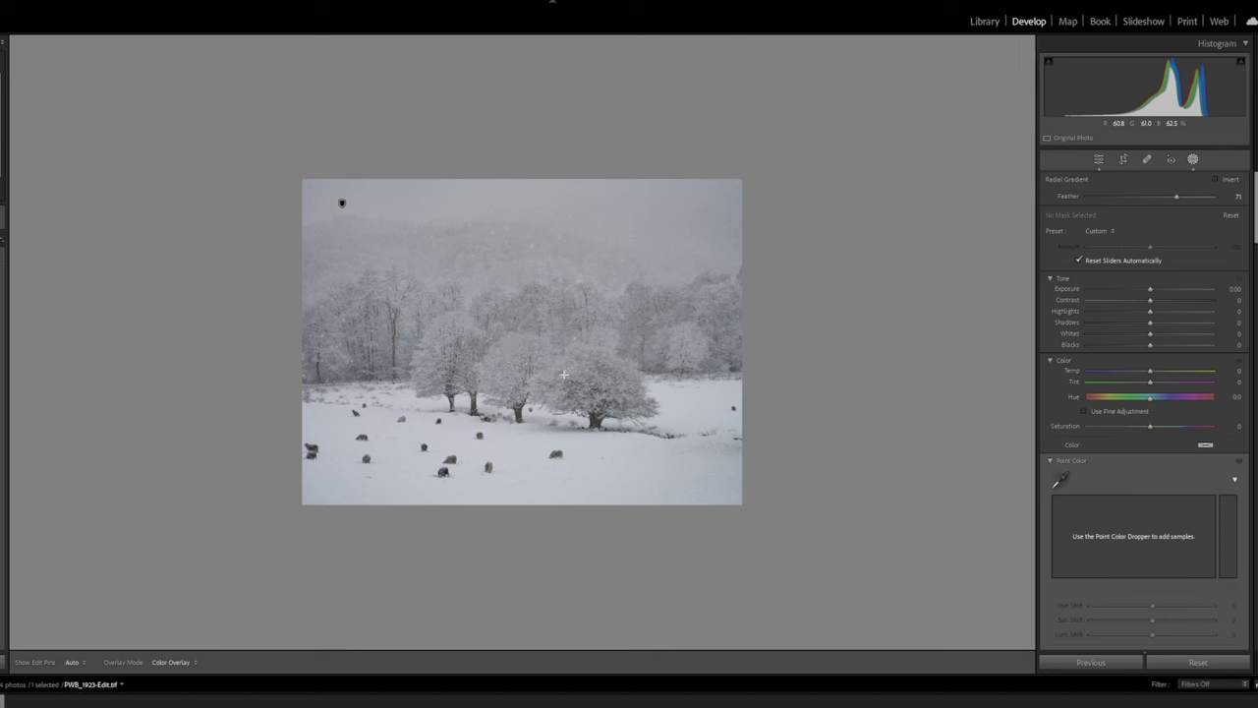
mouse_move(340, 203)
mouse_down()
mouse_move(689, 481)
mouse_move(823, 553)
mouse_up()
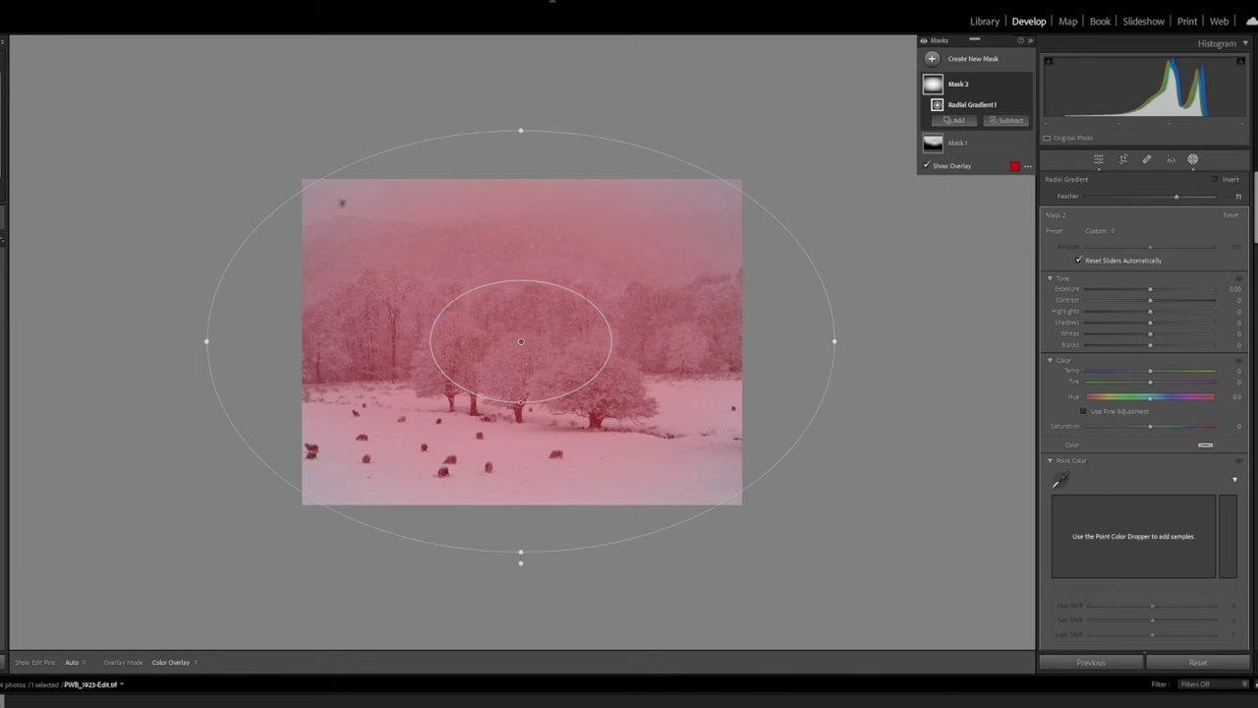
click(1218, 179)
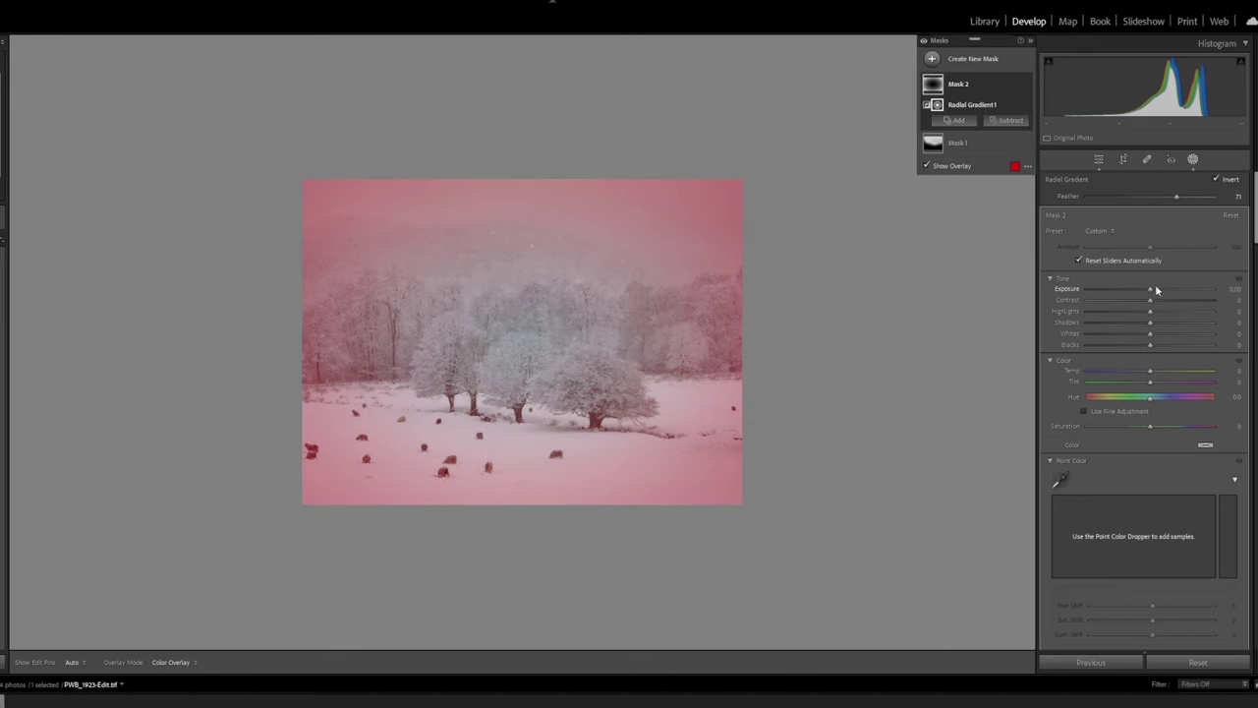
drag(1152, 291, 1160, 292)
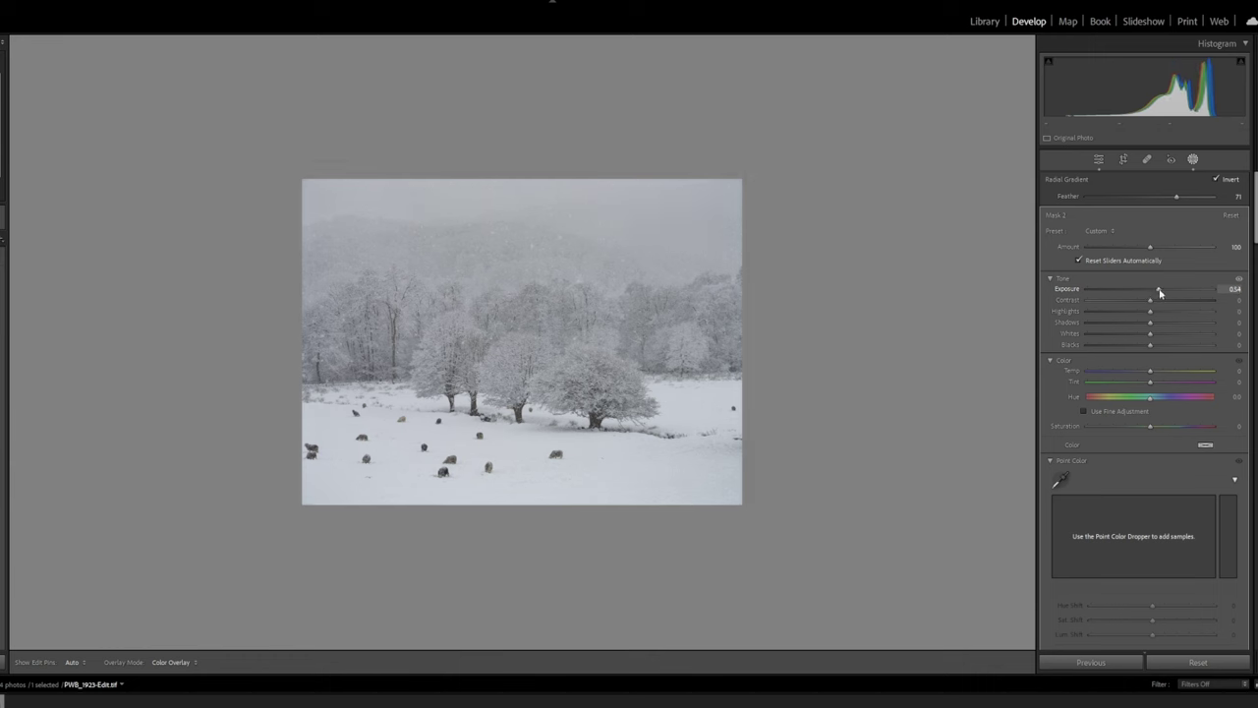
drag(1160, 291, 1160, 292)
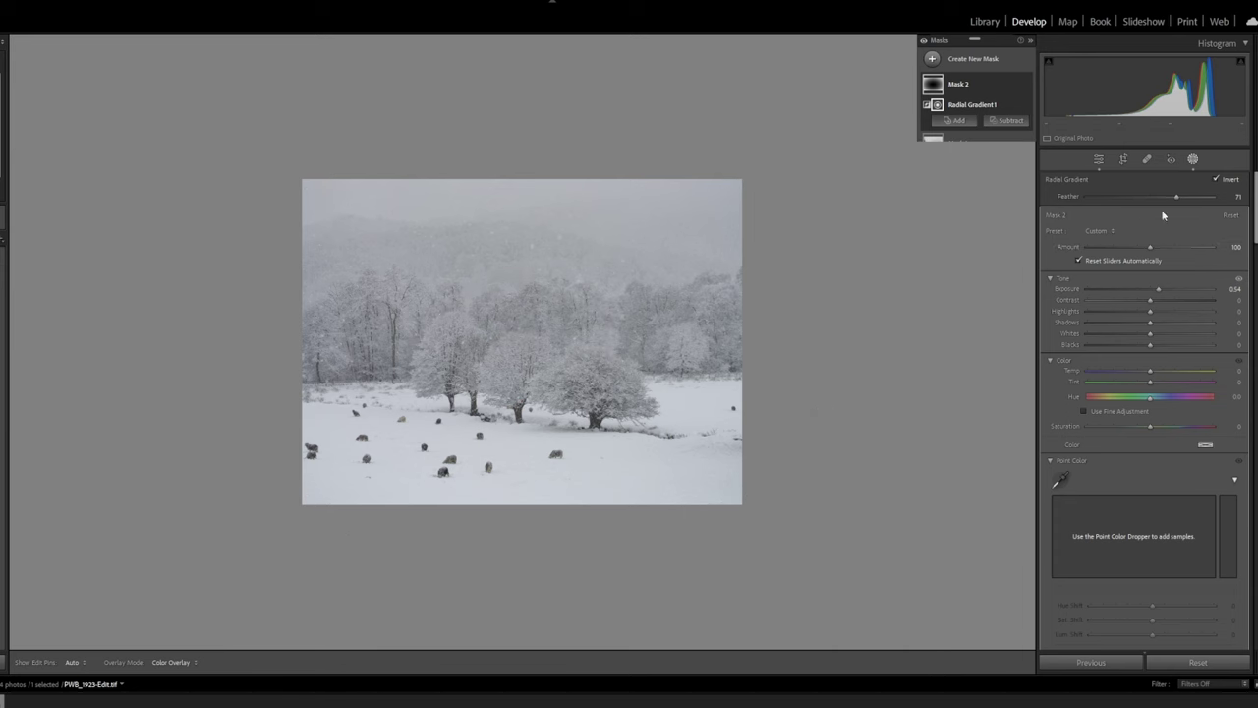
key(shift+w)
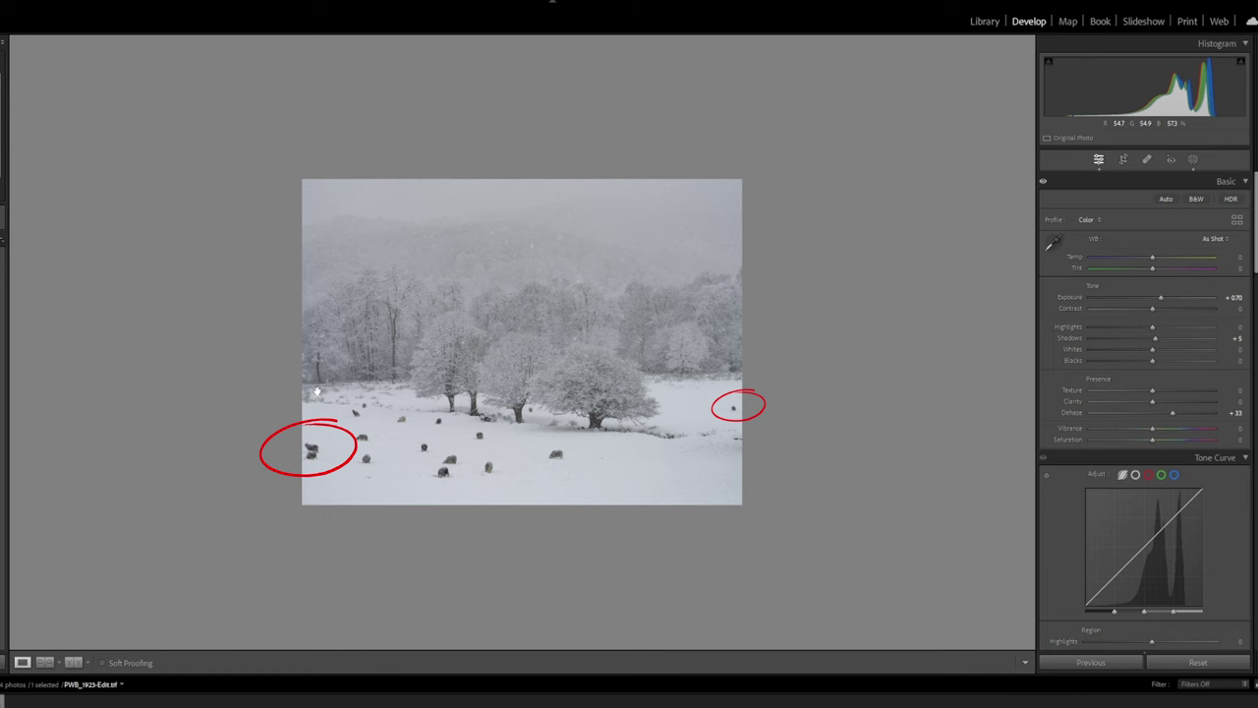
Choose Edit In > Edit in Adobe Photoshop 2024 from the photo's context menu
right_click(568, 377)
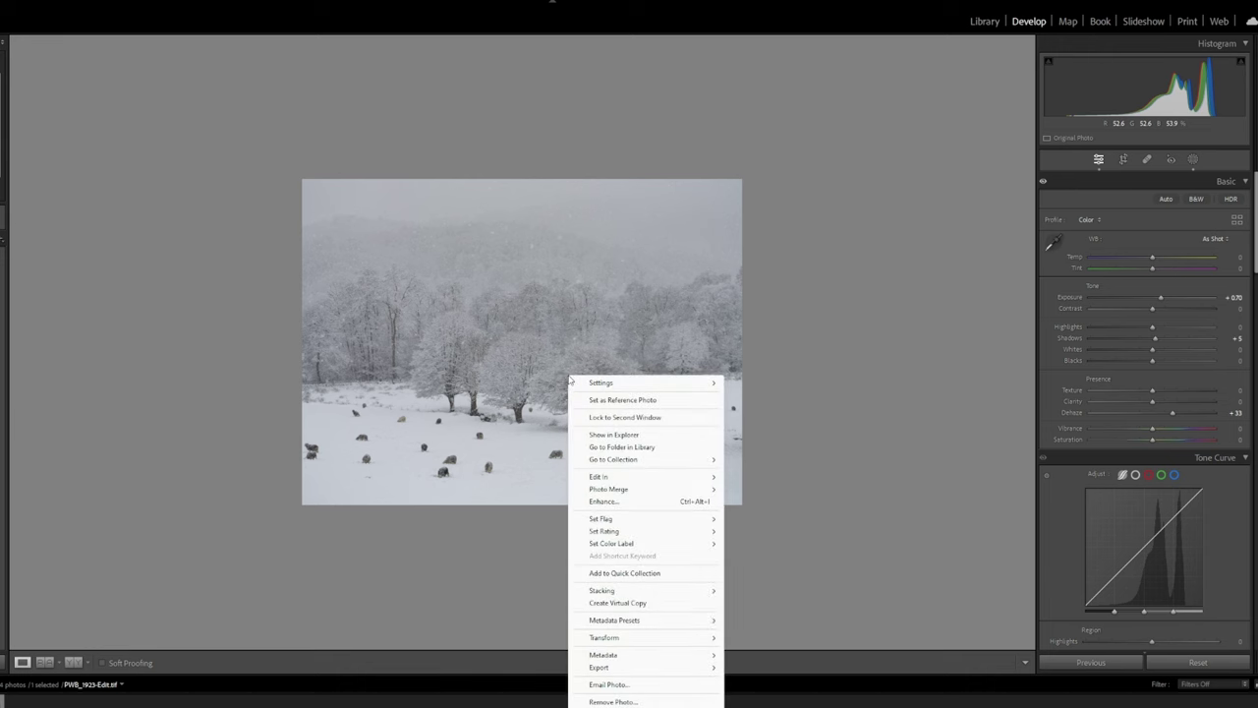
mouse_move(602, 479)
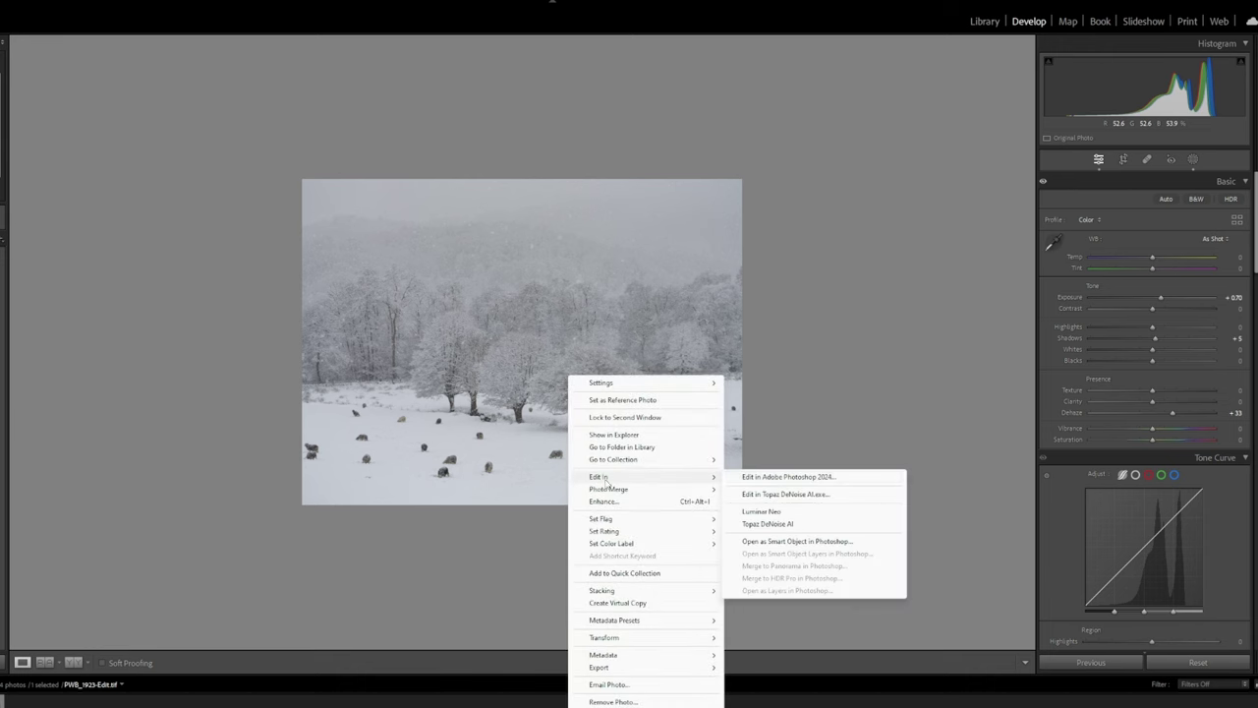
click(787, 477)
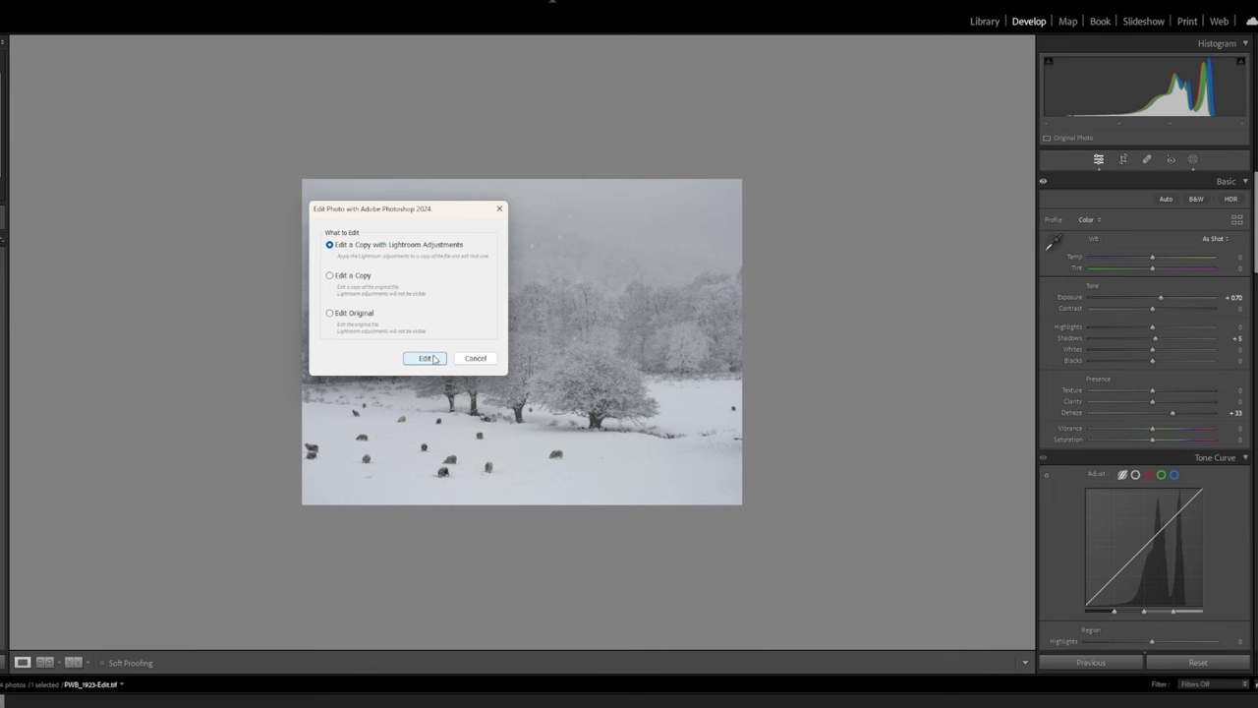
Open a copy in Photoshop and remove the right-edge and lower-left sheep
click(425, 358)
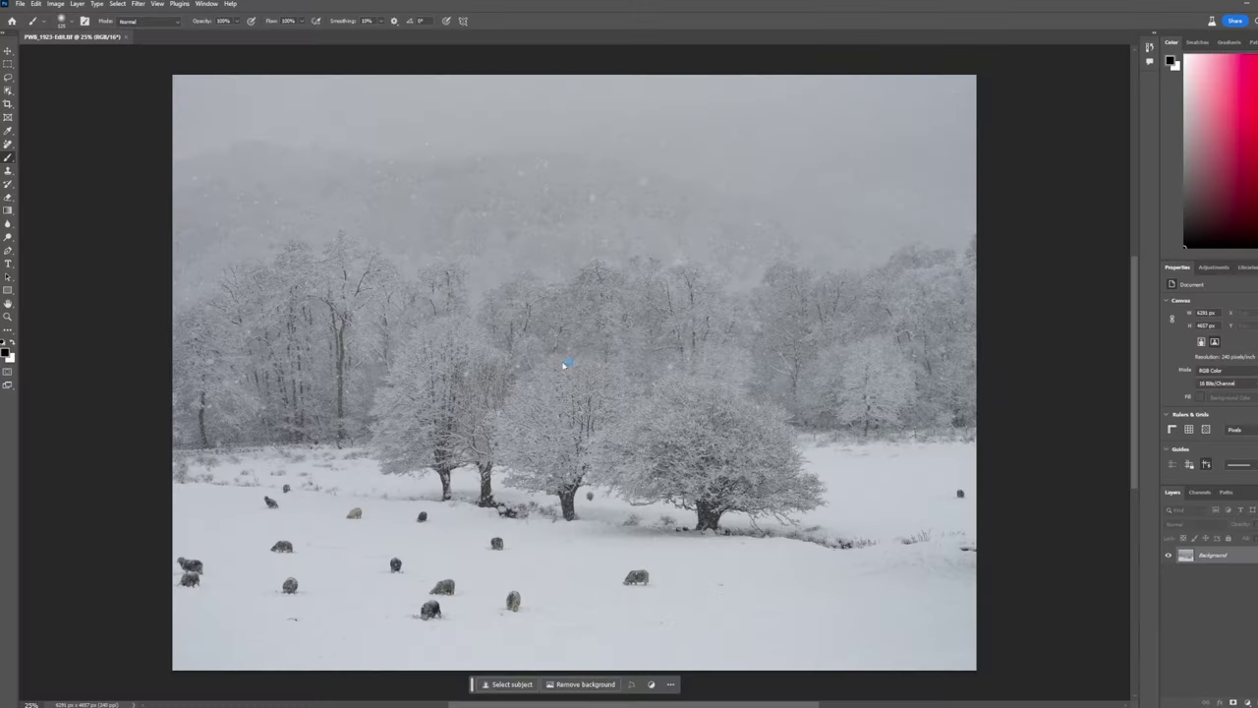
click(8, 144)
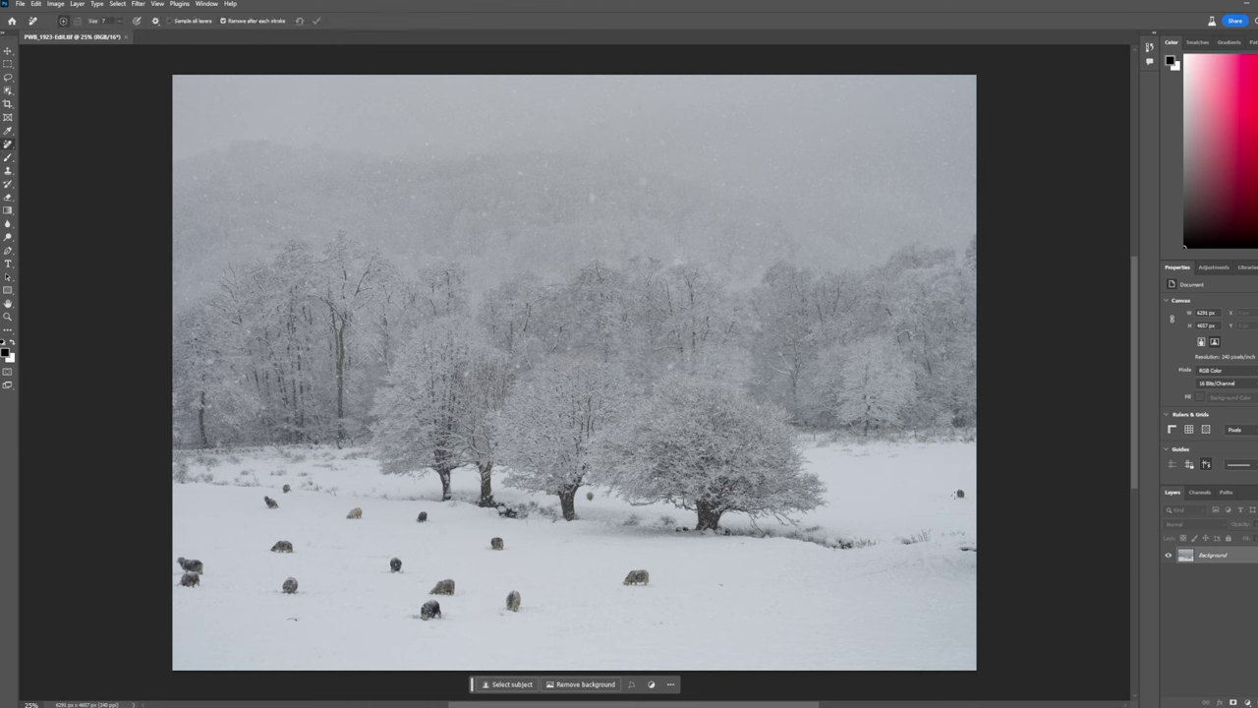
key(bracketright)
key(bracketright)
key(bracketright)
key(bracketright)
key(bracketright)
click(959, 493)
mouse_move(185, 561)
mouse_down()
mouse_move(190, 581)
mouse_move(202, 576)
mouse_up()
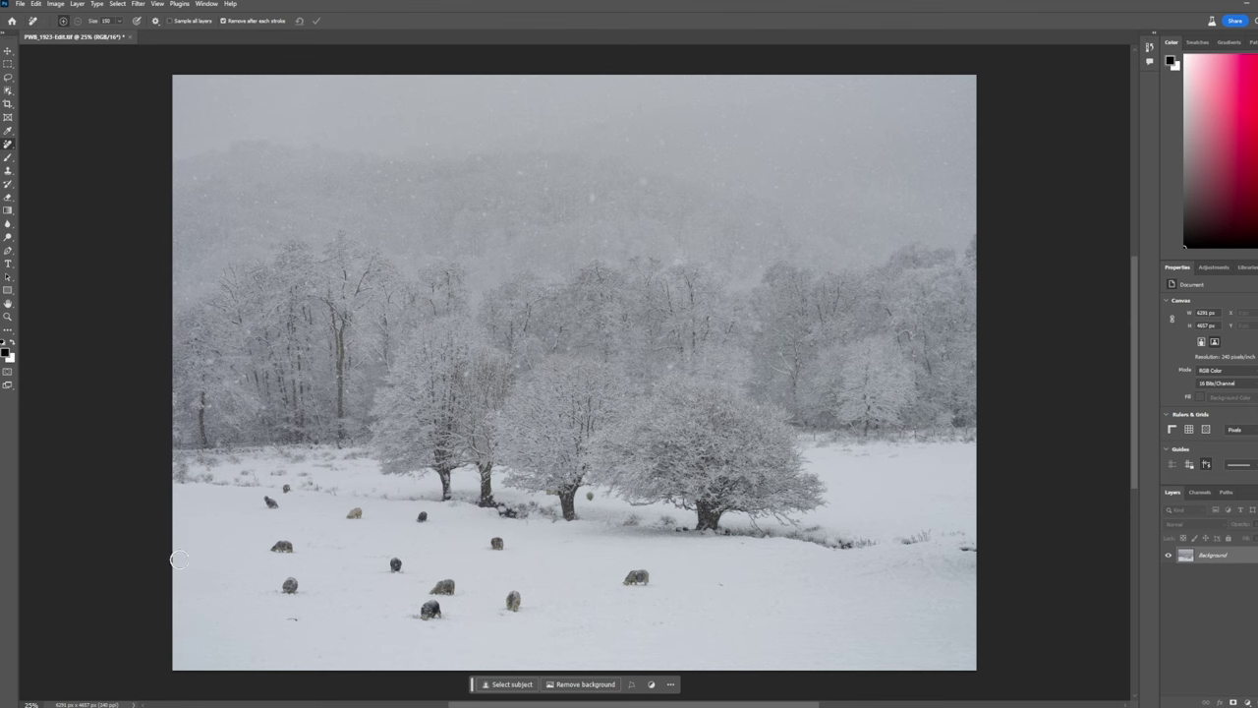
scroll(291, 612, down, 1)
click(290, 612)
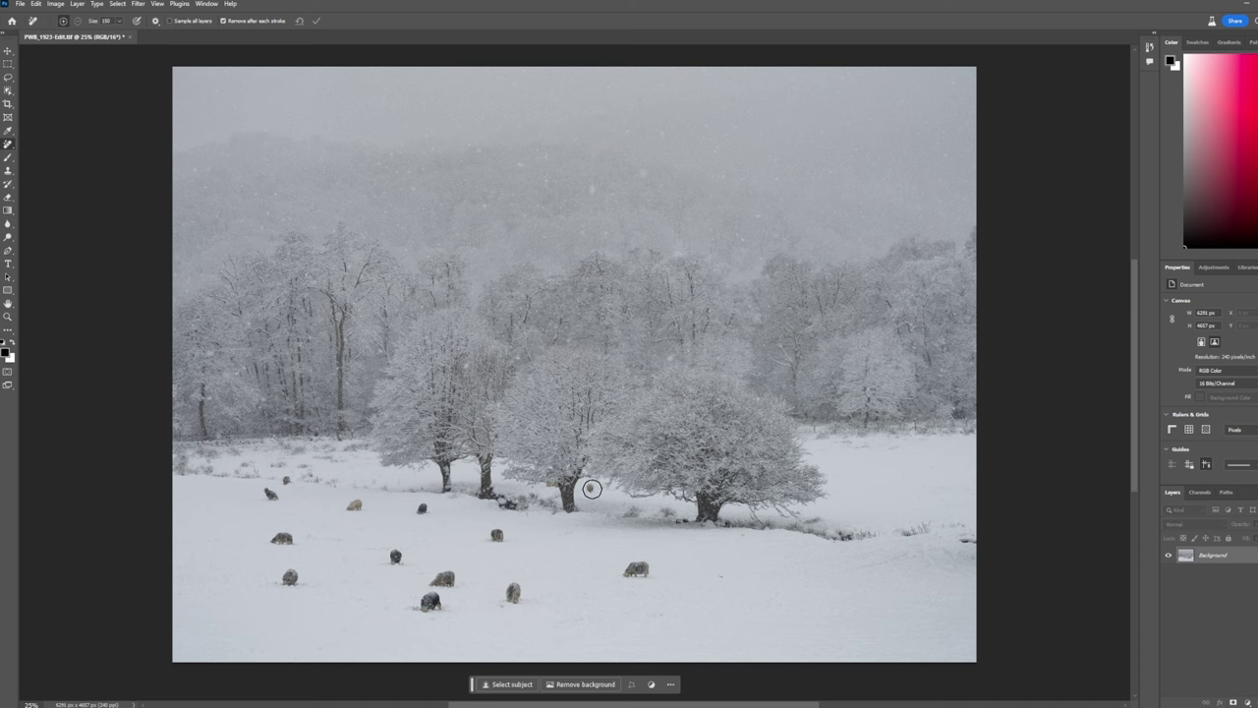
Remove the small sheep and dark spots near the trees and edges, then save the image
click(591, 488)
click(589, 488)
click(549, 483)
click(286, 480)
key(ctrl+minus)
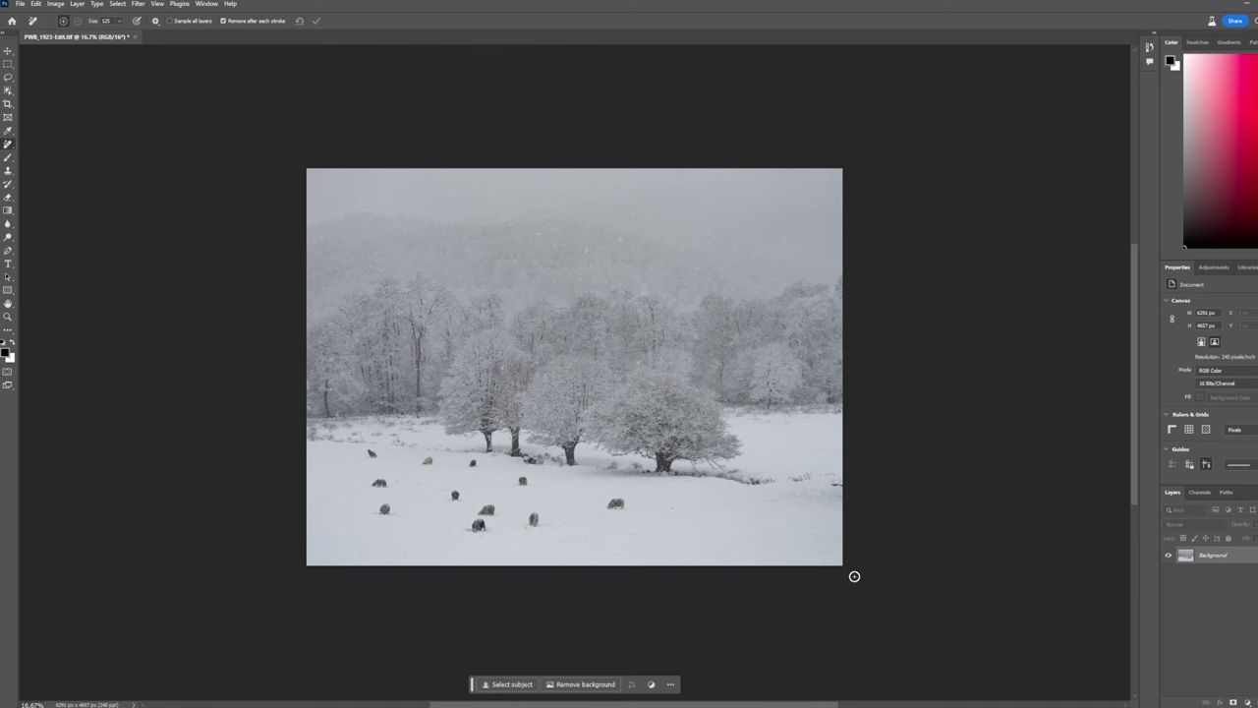
drag(832, 484, 870, 488)
drag(520, 532, 528, 530)
click(21, 4)
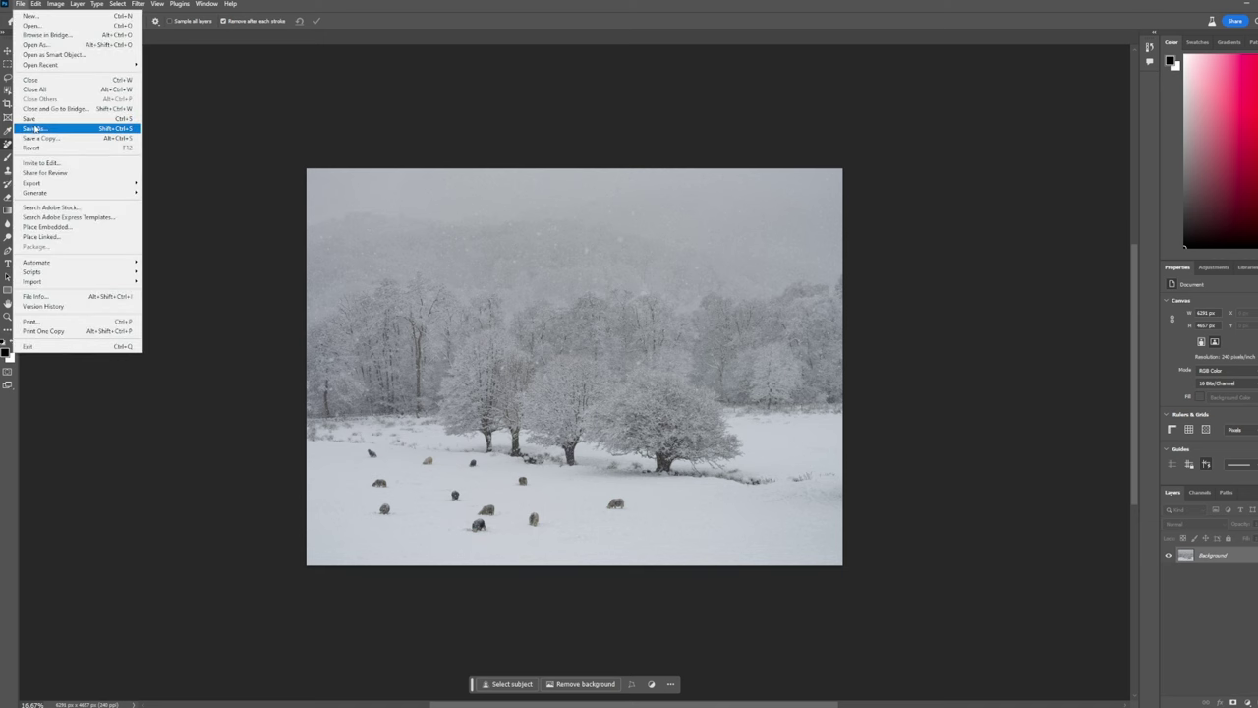
click(29, 118)
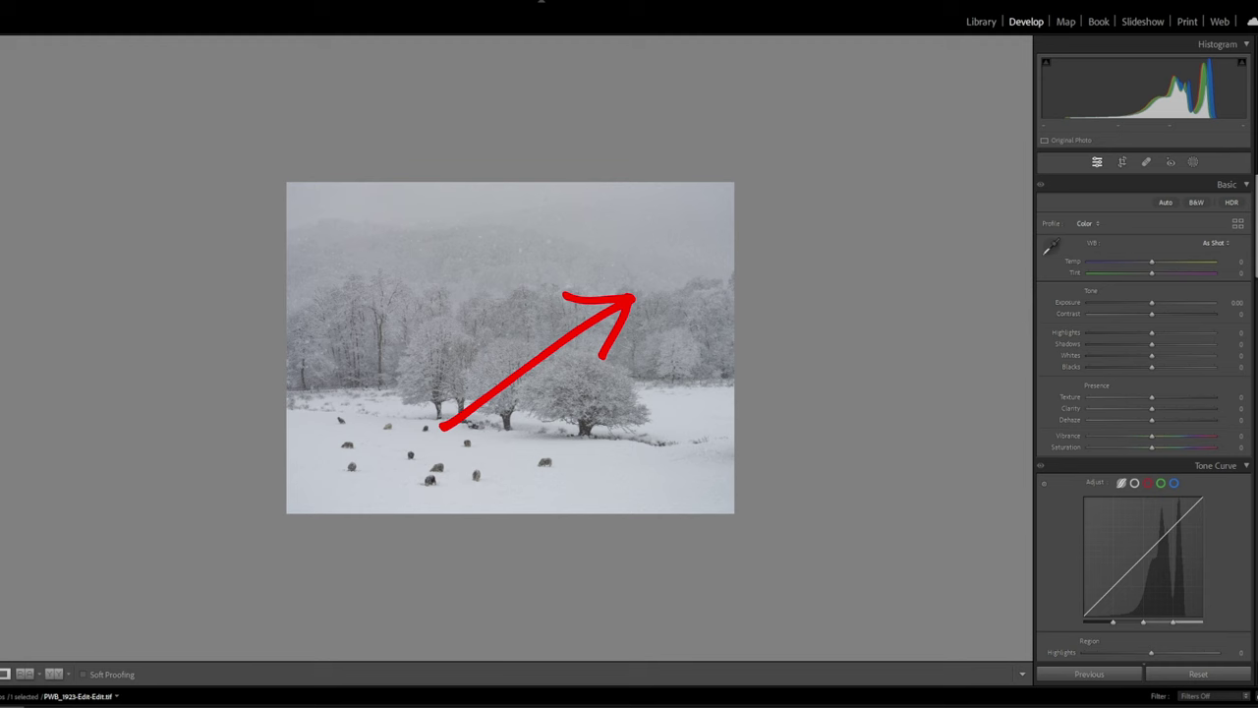
Zoom the saved Photoshop copy PWB_1923-Edit-Edit.tif to fill the Develop view
click(618, 356)
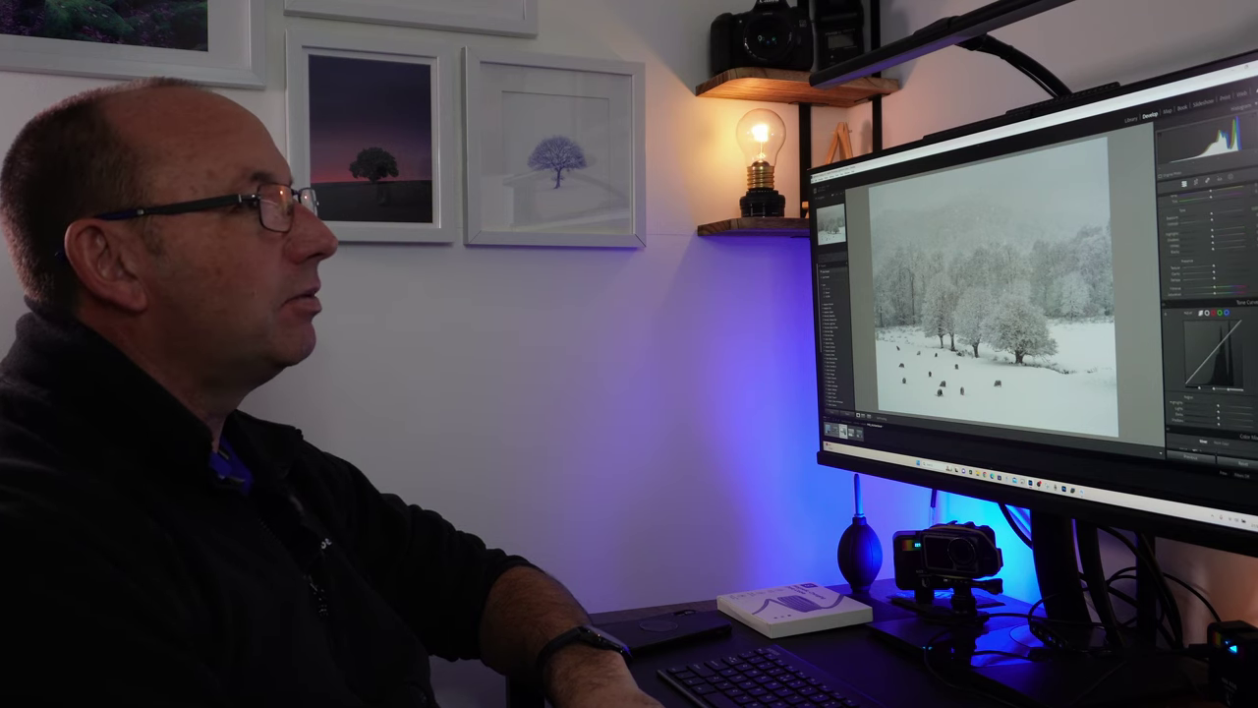
Set the Basic panel Contrast on PWB_1923-Edit-Edit.tif to +65
scroll(1211, 374, up, 2)
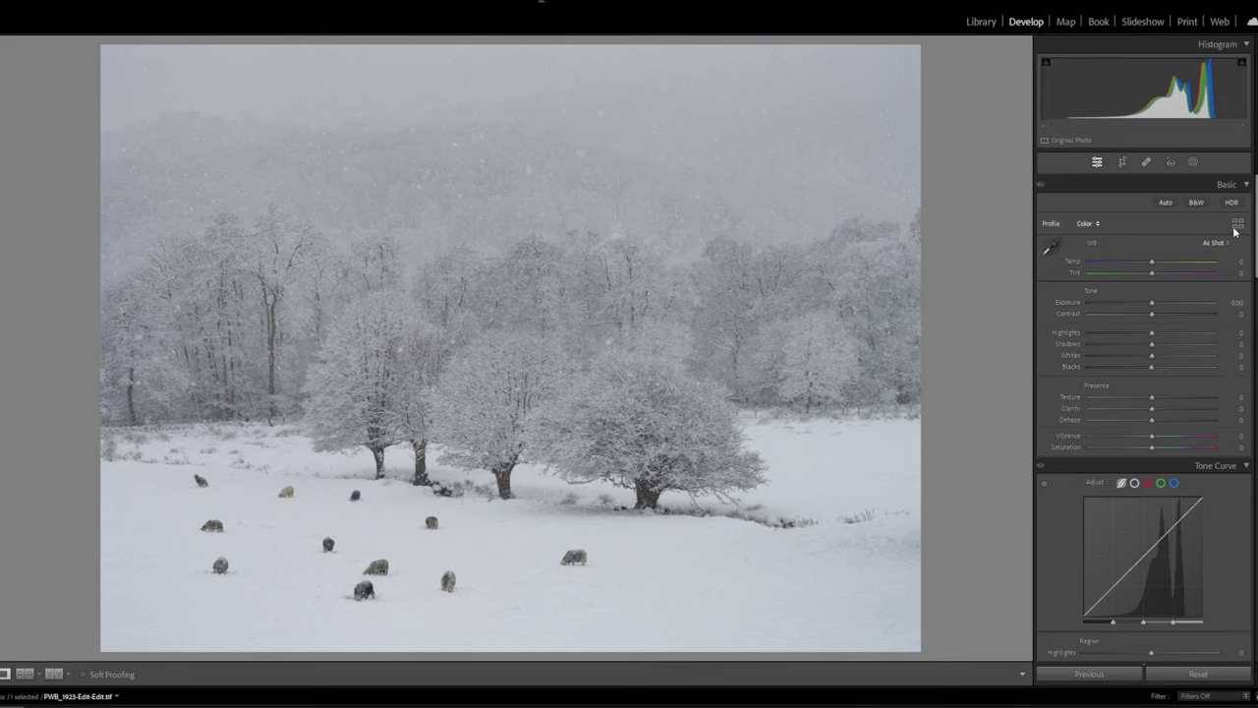
key(period)
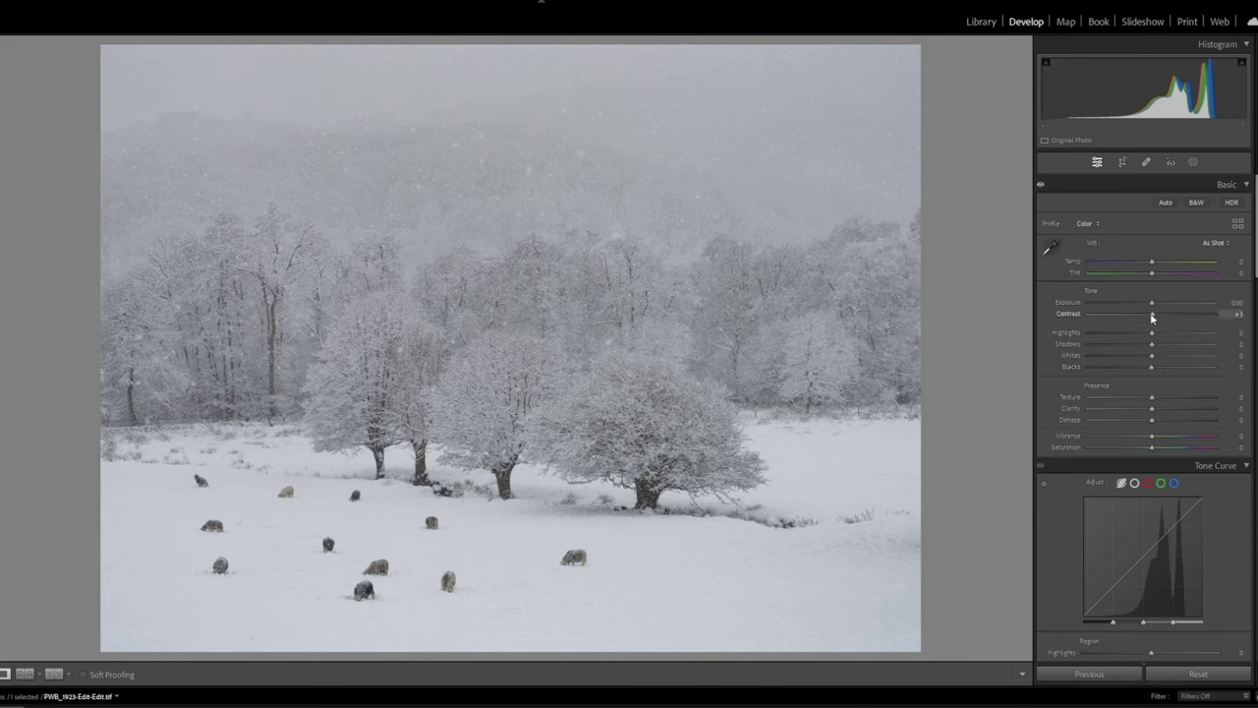
drag(1152, 316, 1169, 318)
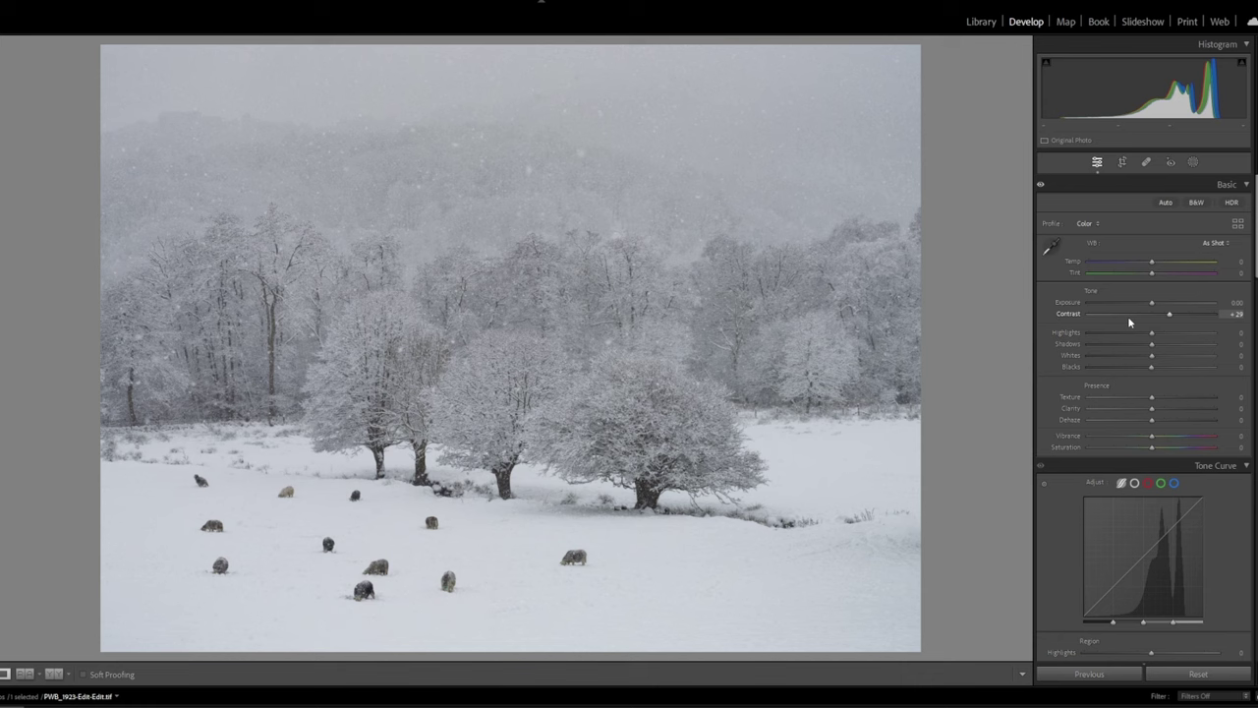
drag(1175, 313, 1201, 315)
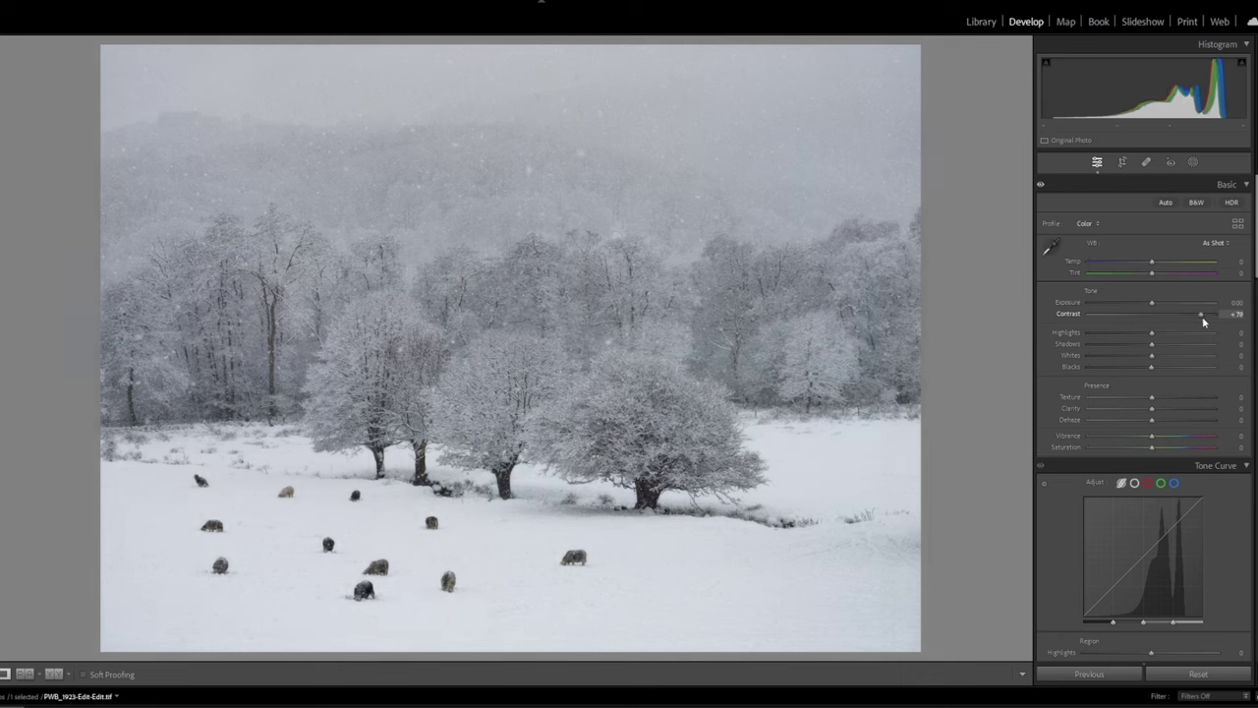
drag(1196, 319, 1177, 319)
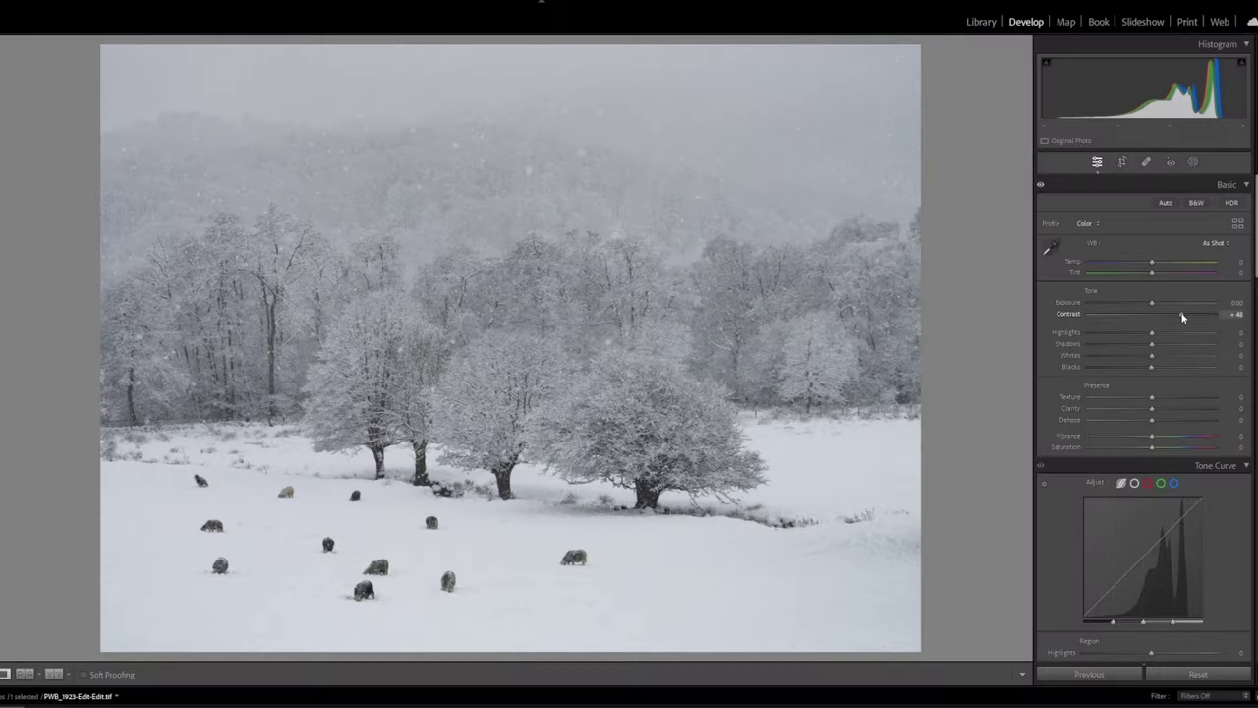
drag(1183, 315, 1212, 314)
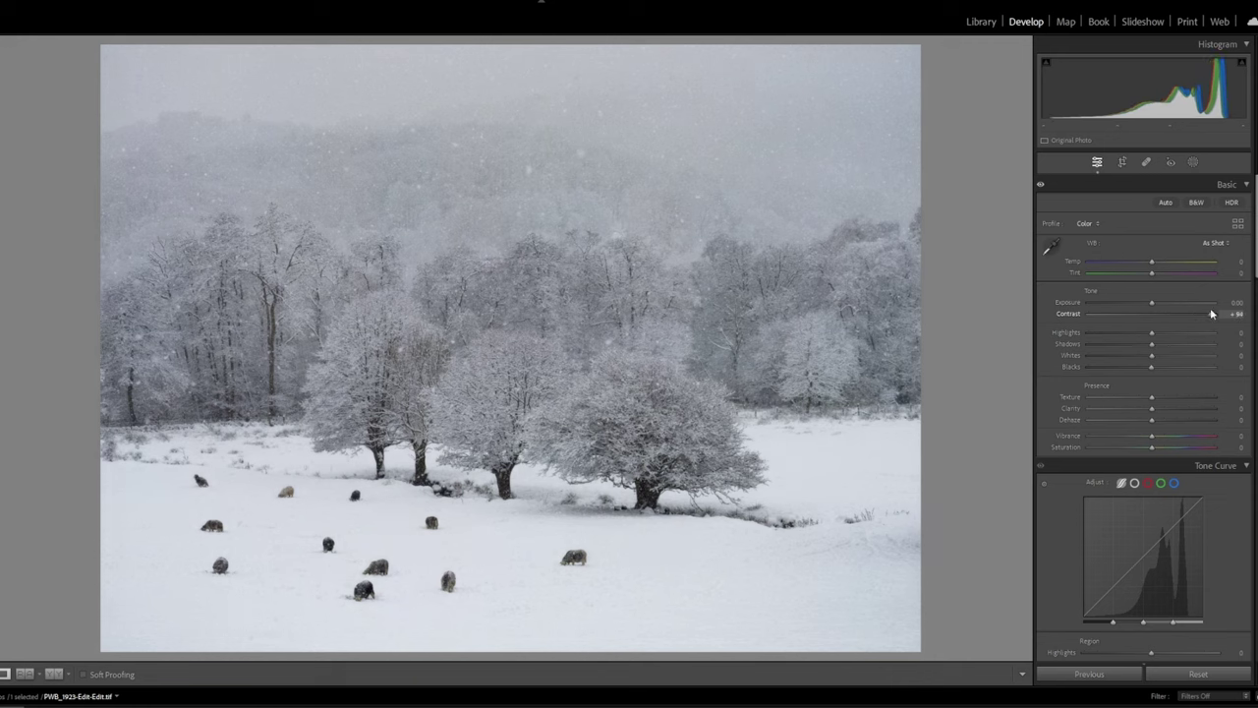
drag(1212, 314, 1196, 314)
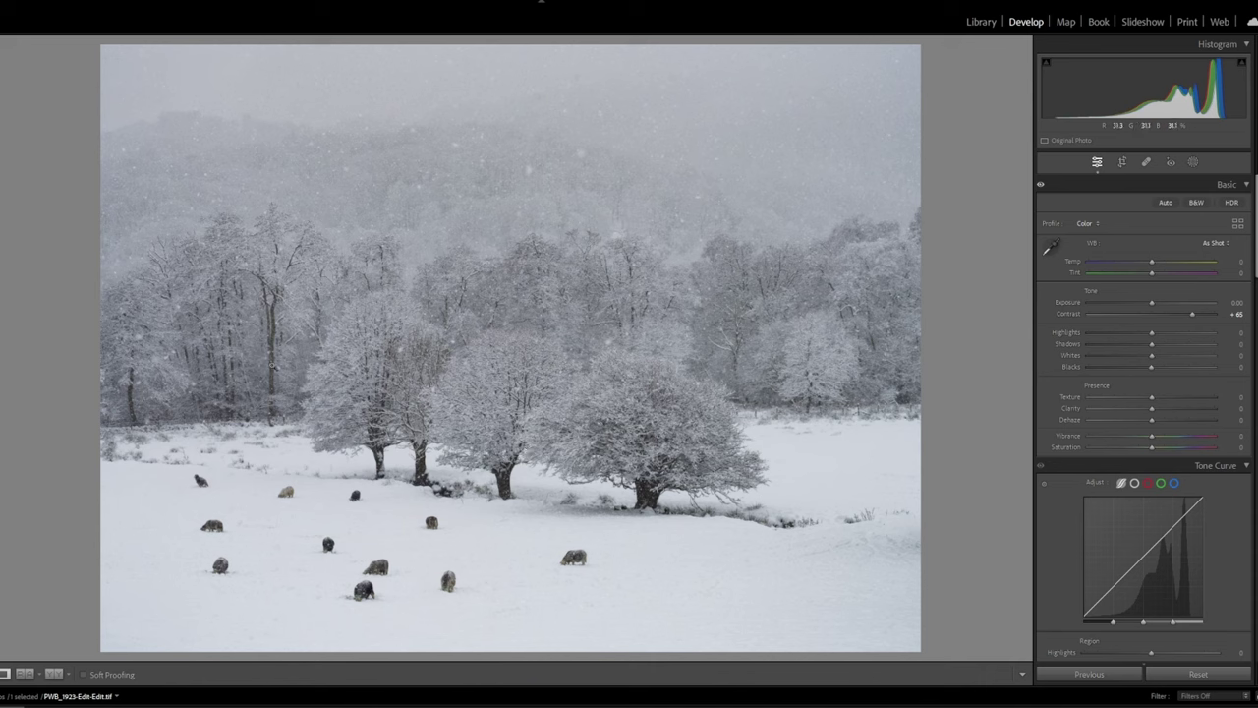
Paint a smaller brush mask over the central frosted trees and raise its Whites to +42
click(1193, 164)
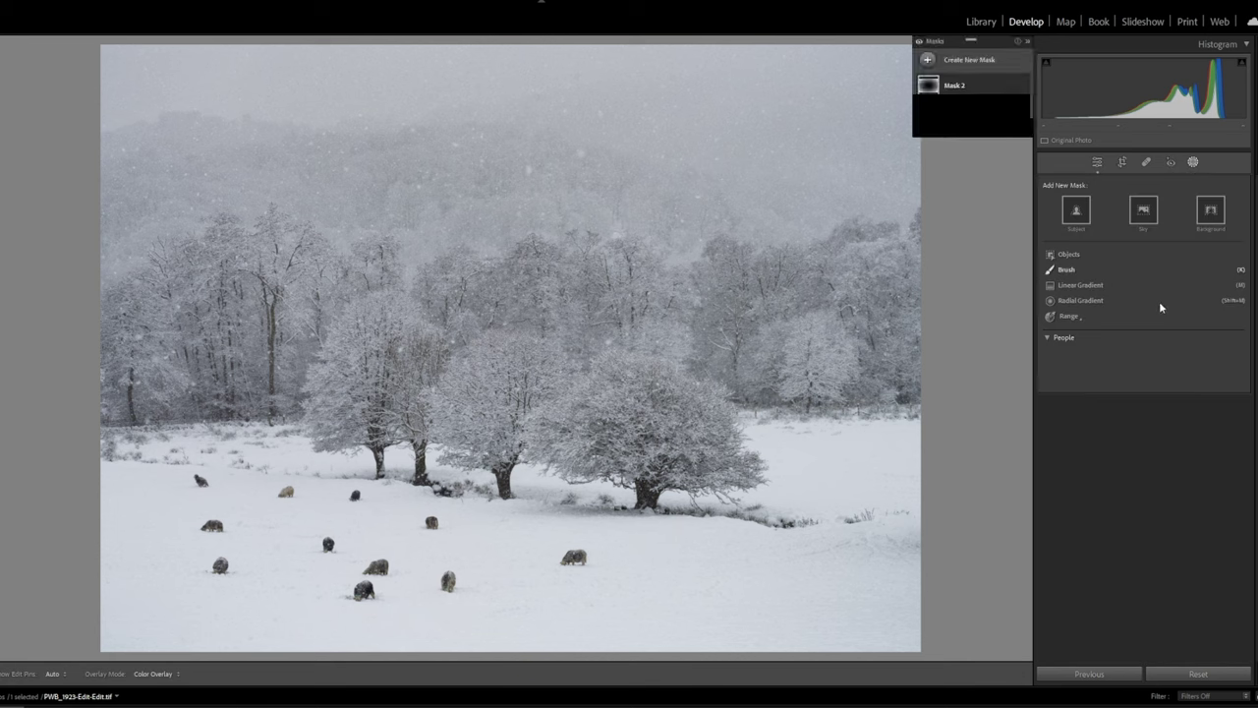
key(k)
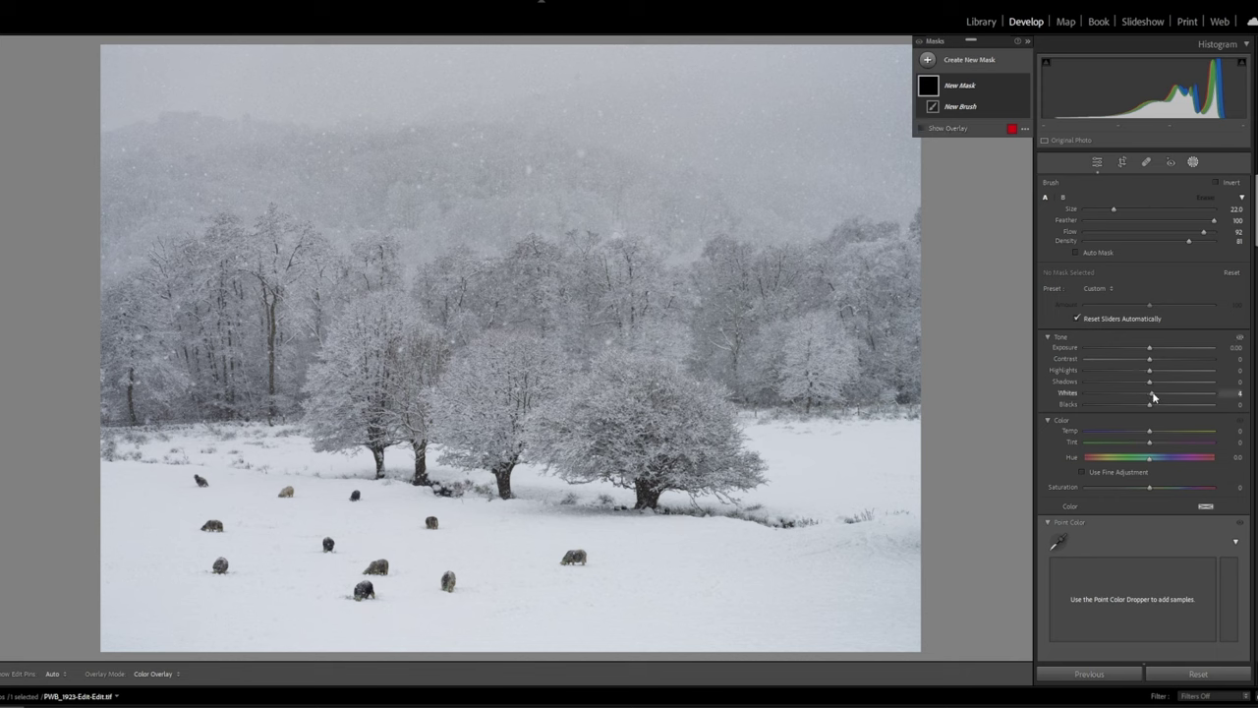
scroll(346, 372, down, 8)
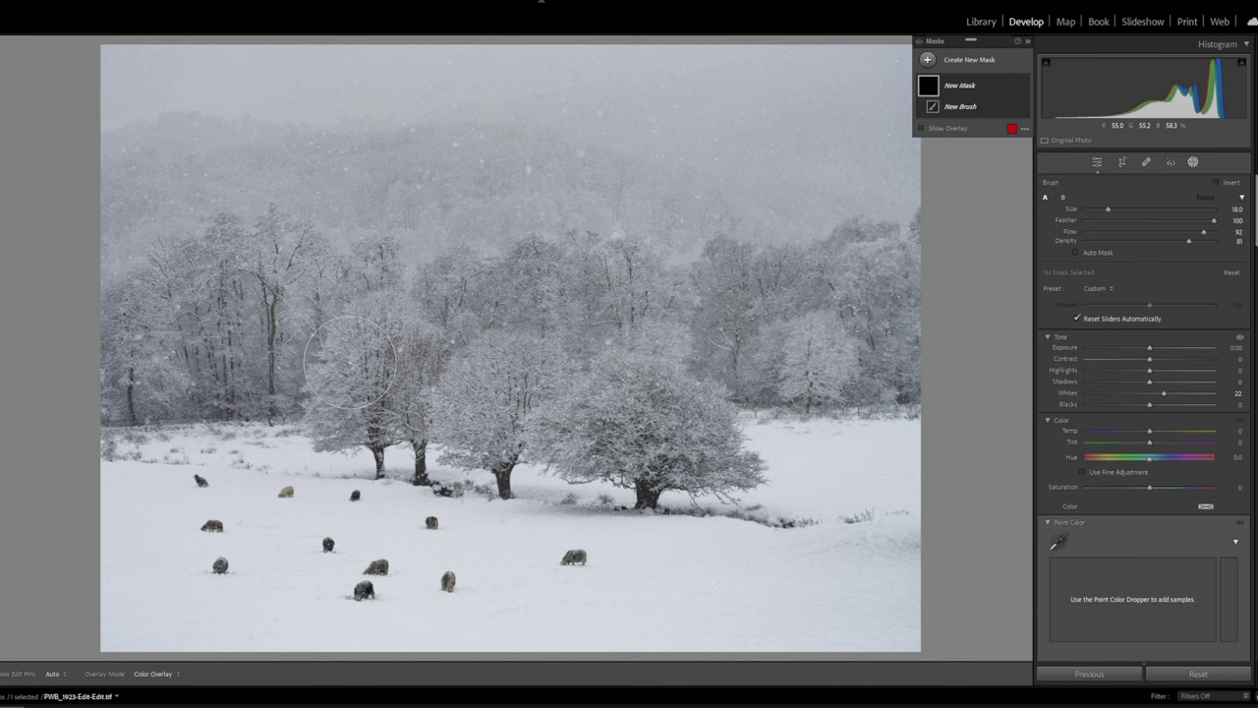
key(h)
scroll(328, 403, down, 1)
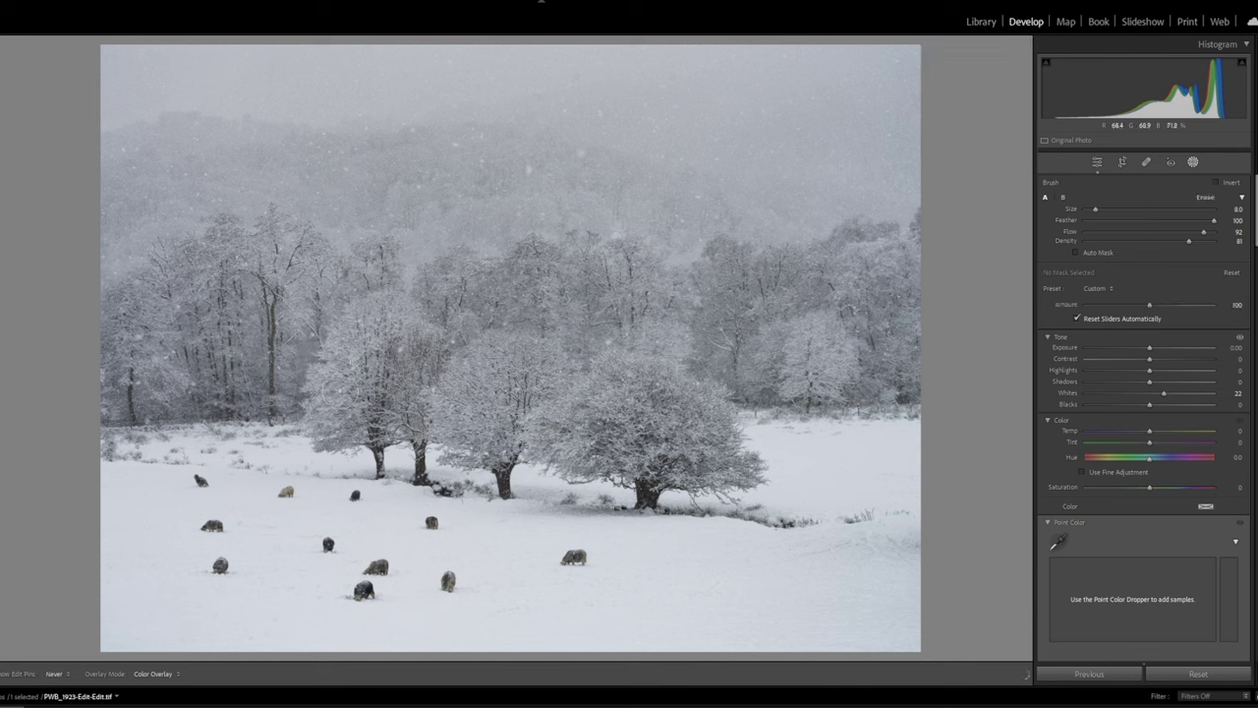
mouse_move(391, 309)
mouse_down()
mouse_move(396, 336)
mouse_move(511, 363)
mouse_up()
mouse_move(474, 417)
mouse_down()
mouse_move(472, 433)
mouse_move(538, 358)
mouse_move(557, 426)
mouse_move(590, 437)
mouse_move(641, 389)
mouse_move(688, 412)
mouse_move(703, 465)
mouse_move(683, 438)
mouse_up()
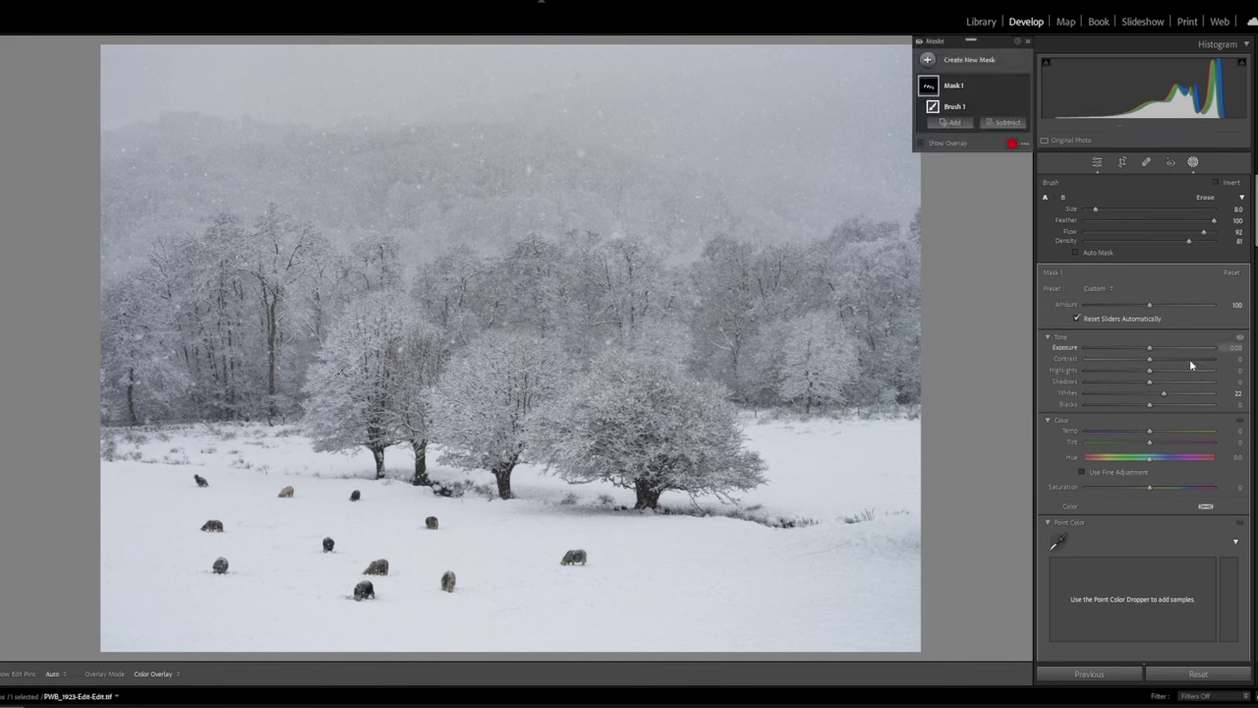
drag(1165, 396, 1168, 396)
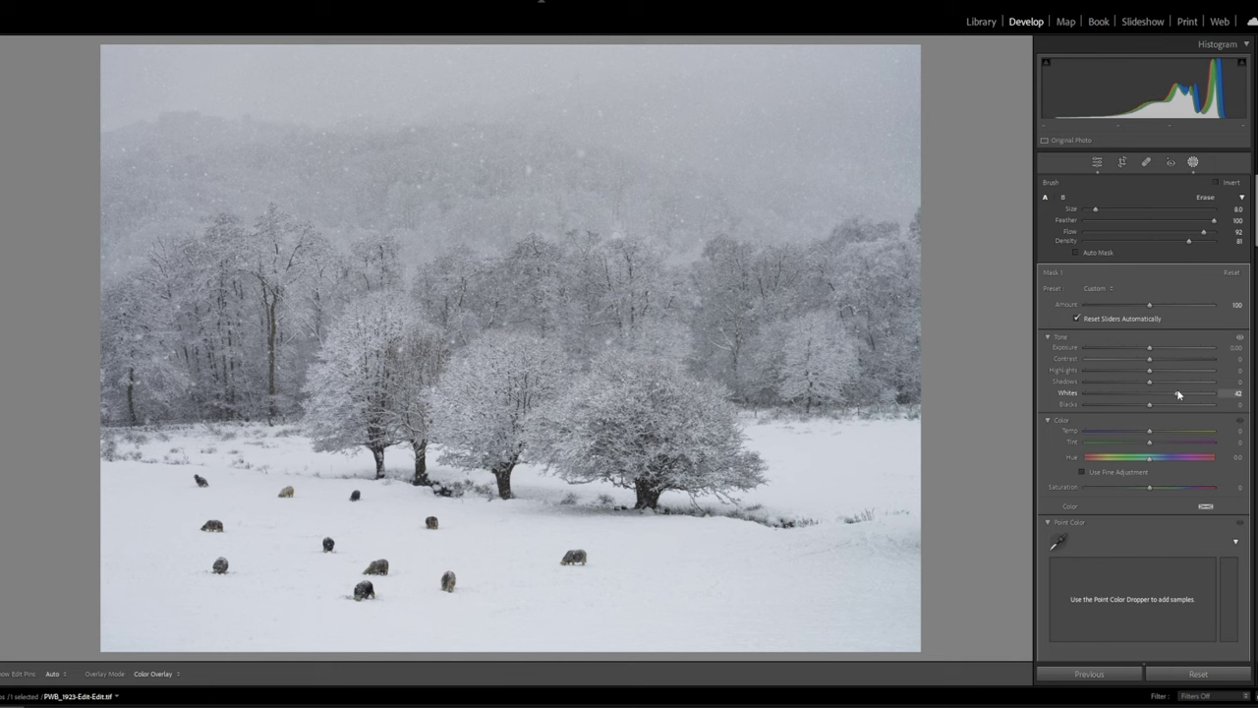
drag(1179, 394, 1178, 394)
Paint a second brush mask across the central and left-hand trees to deepen their blacks
click(980, 65)
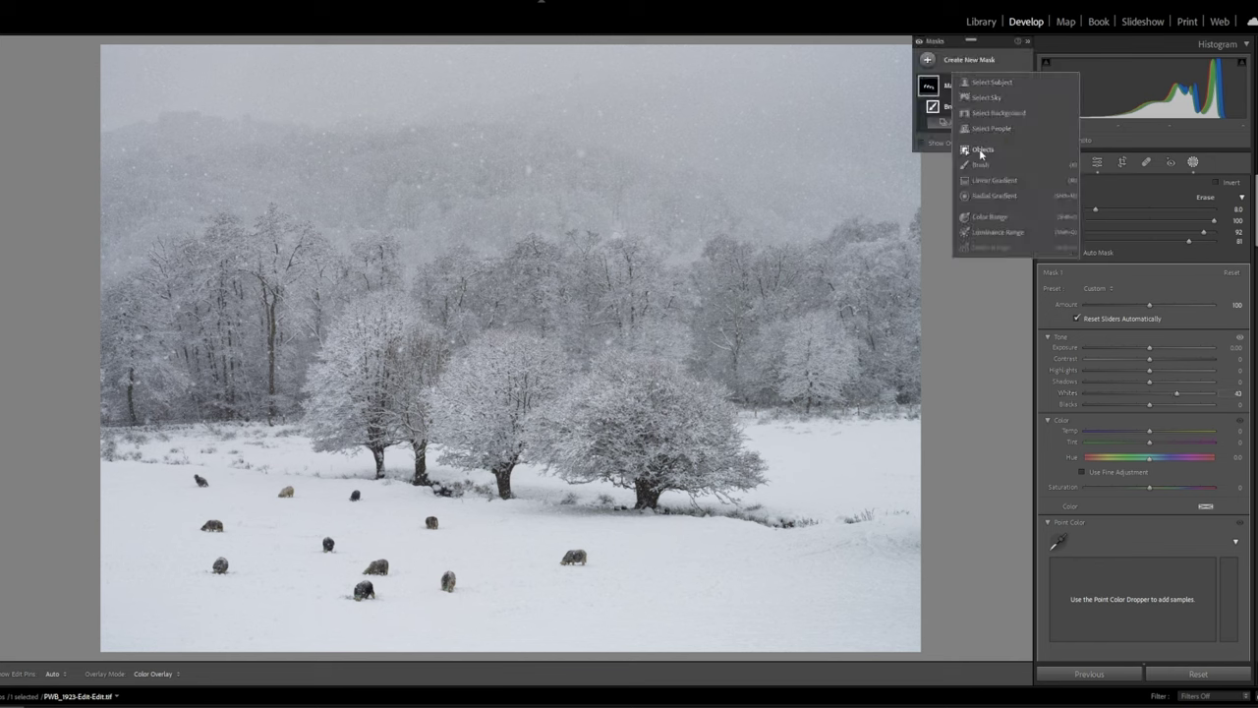
click(983, 164)
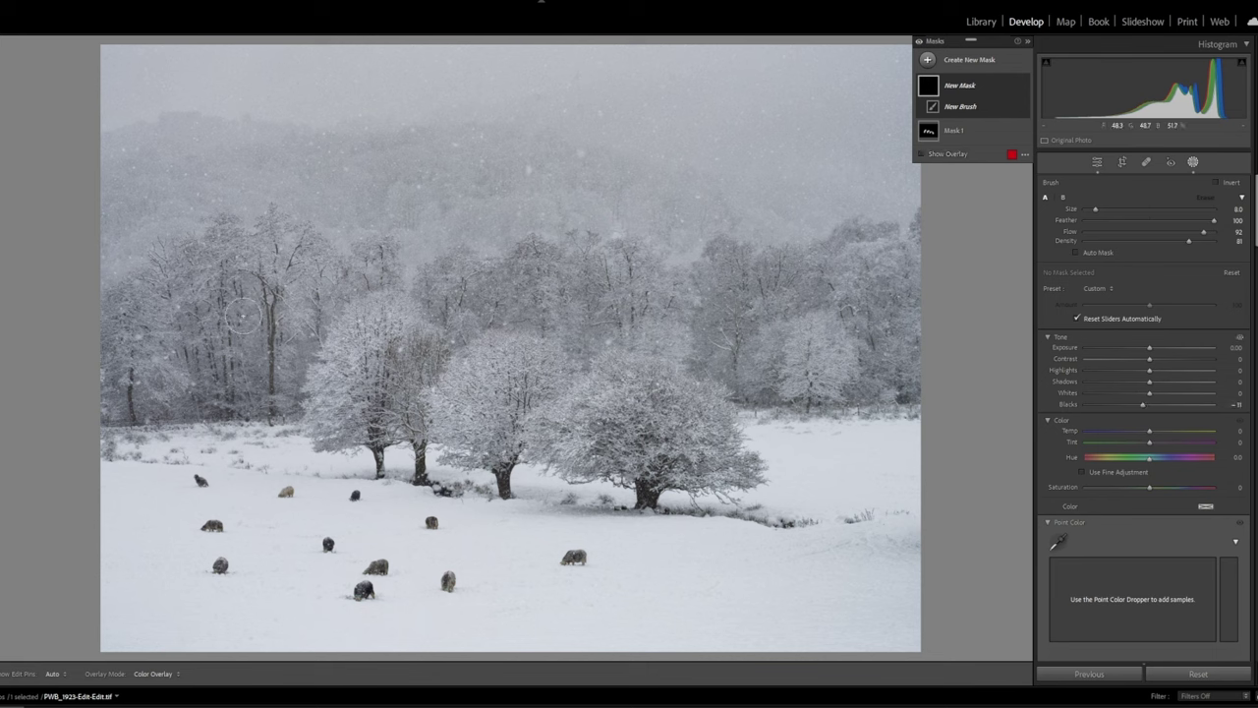
key(h)
key(alt)
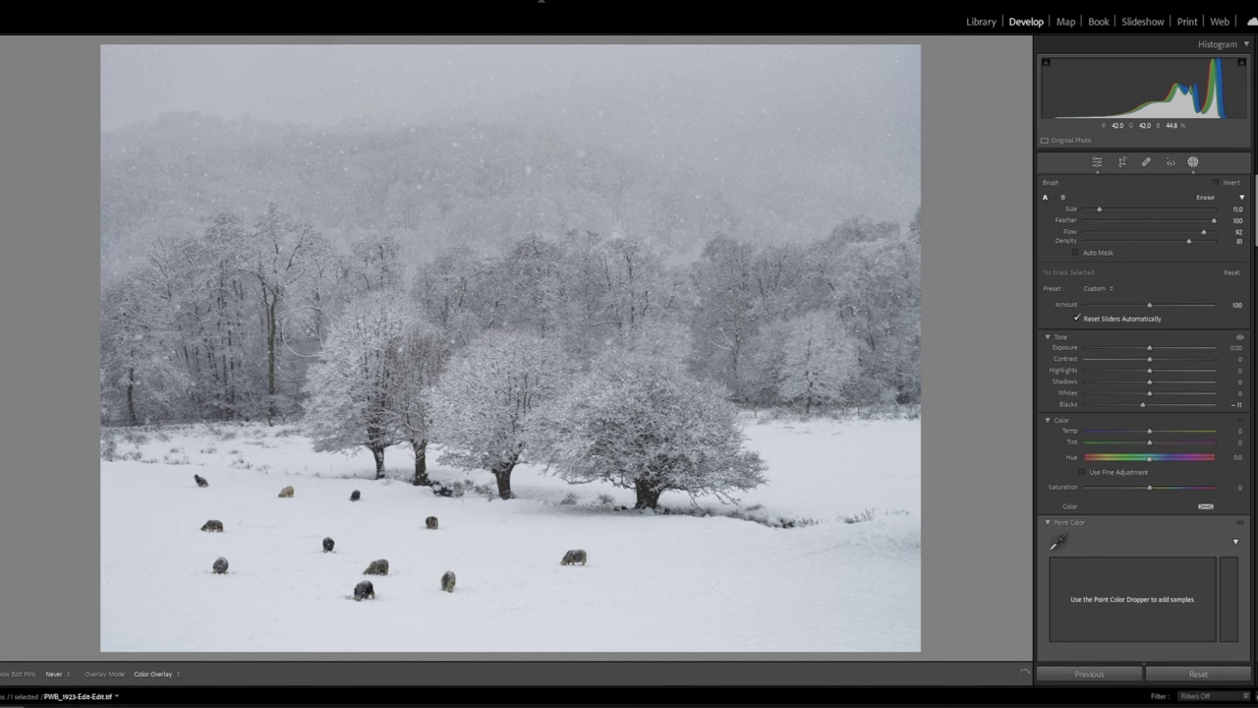
click(456, 284)
mouse_move(470, 294)
mouse_down()
mouse_move(528, 288)
mouse_move(580, 341)
mouse_move(615, 324)
mouse_move(706, 349)
mouse_move(727, 347)
mouse_move(752, 311)
mouse_move(755, 365)
mouse_move(782, 382)
mouse_move(858, 388)
mouse_move(882, 333)
mouse_move(891, 364)
mouse_up()
mouse_move(237, 334)
mouse_down()
mouse_move(269, 346)
mouse_move(262, 392)
mouse_move(153, 392)
mouse_move(197, 364)
mouse_up()
key(ctrl+minus)
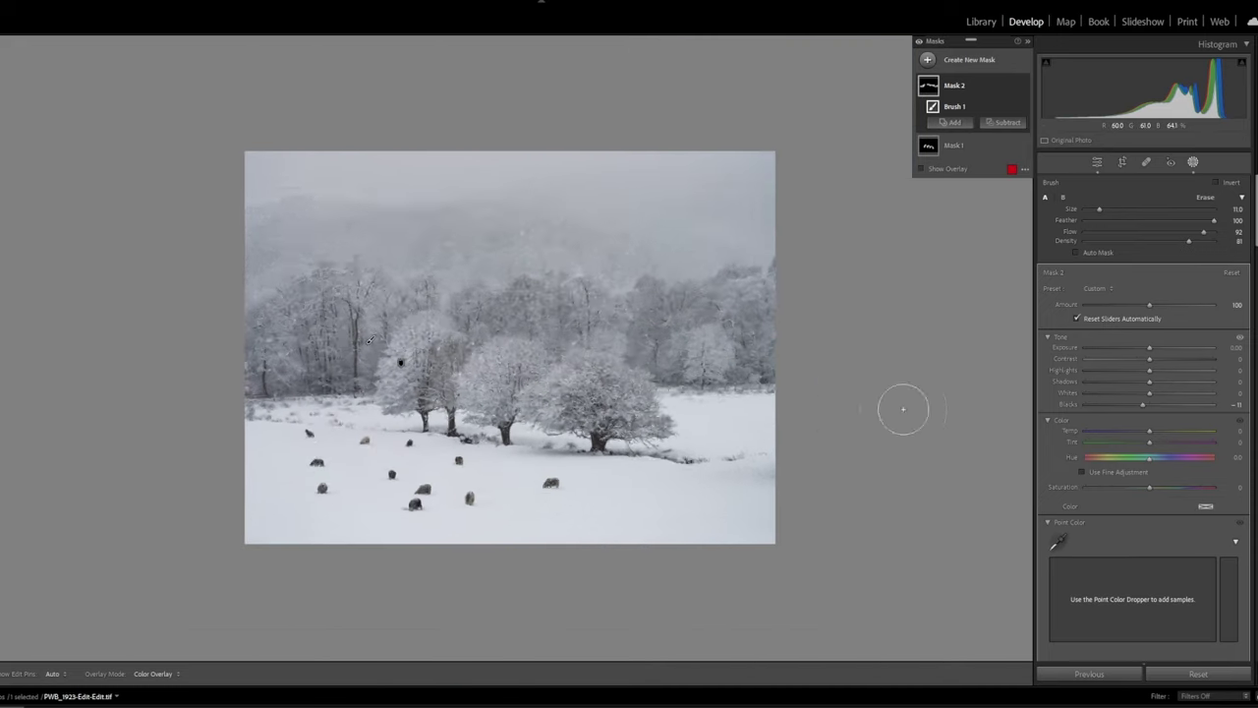
Exit masking, view the edit side by side in Before/After, then return to Loupe view
key(ctrl+minus)
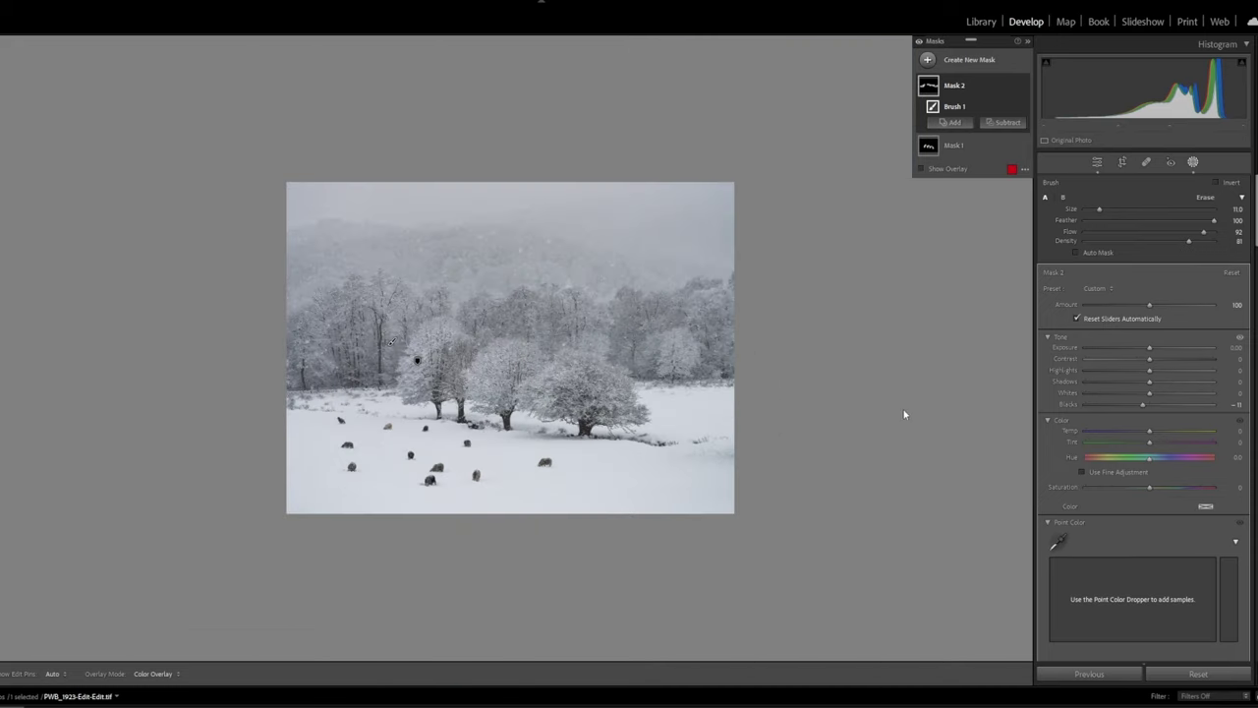
click(1195, 165)
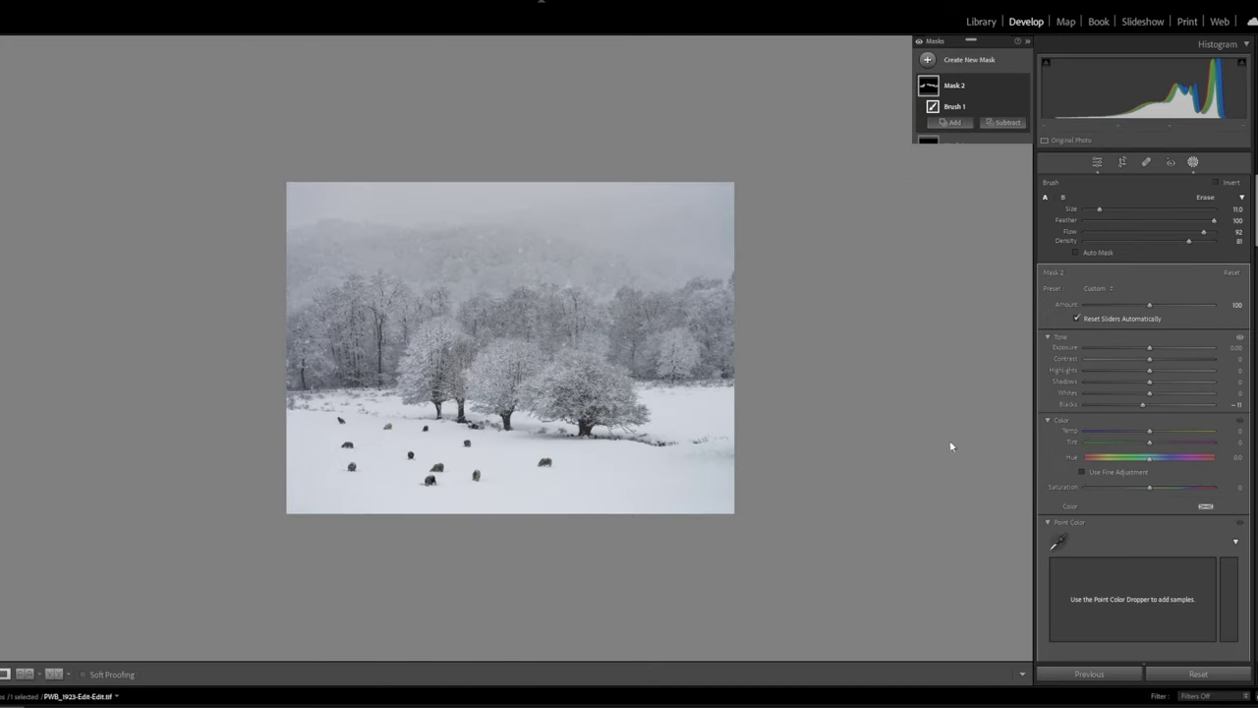
click(53, 676)
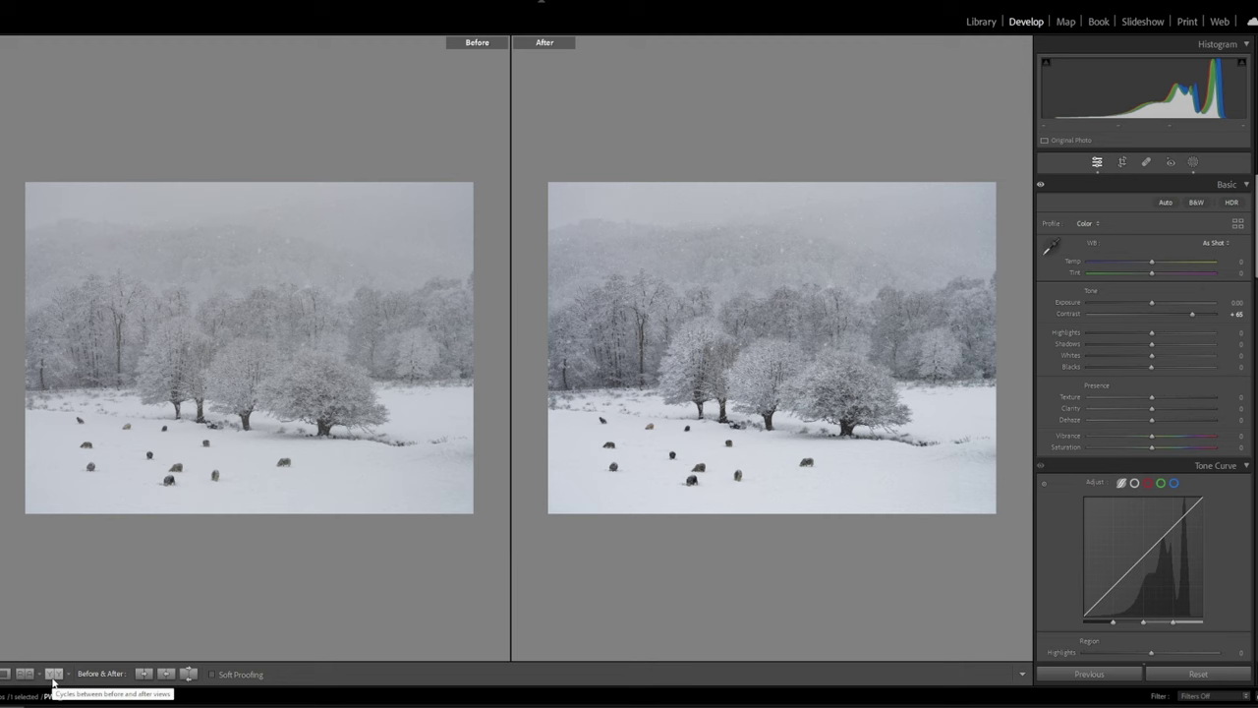
click(5, 673)
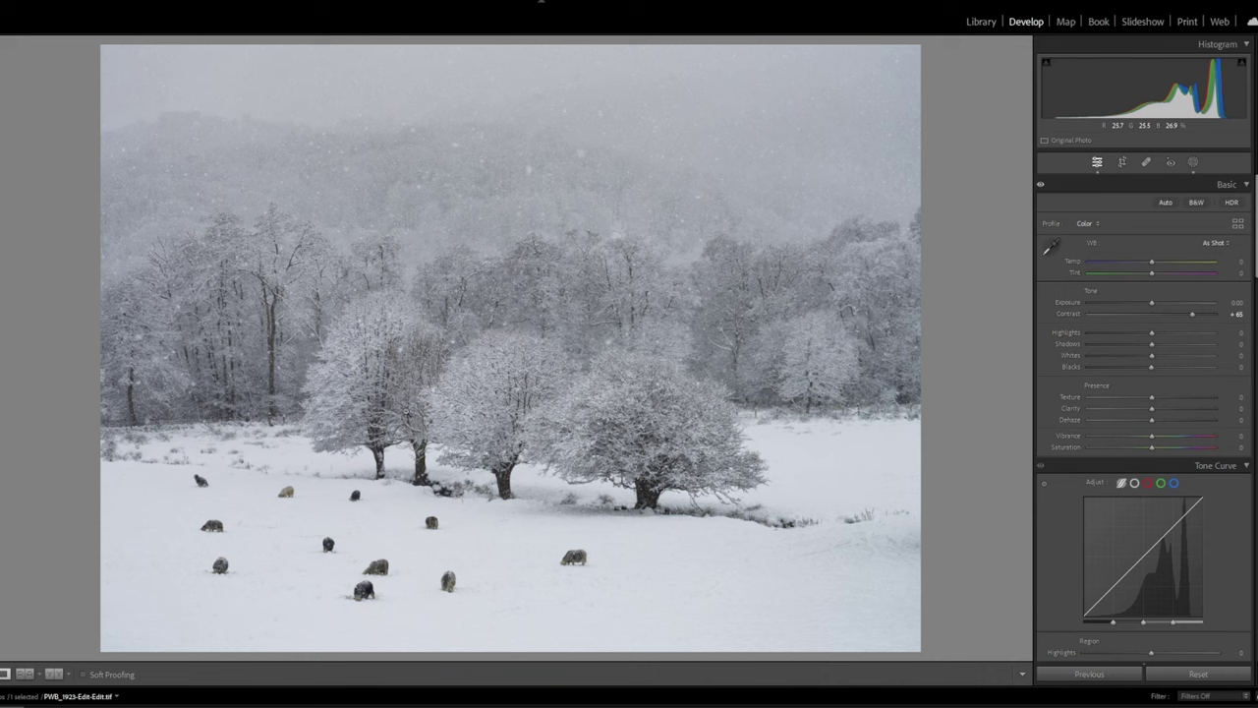
Add a third brush mask for the frosted trees with Texture +51 and Sharpness +20
click(1193, 163)
click(970, 59)
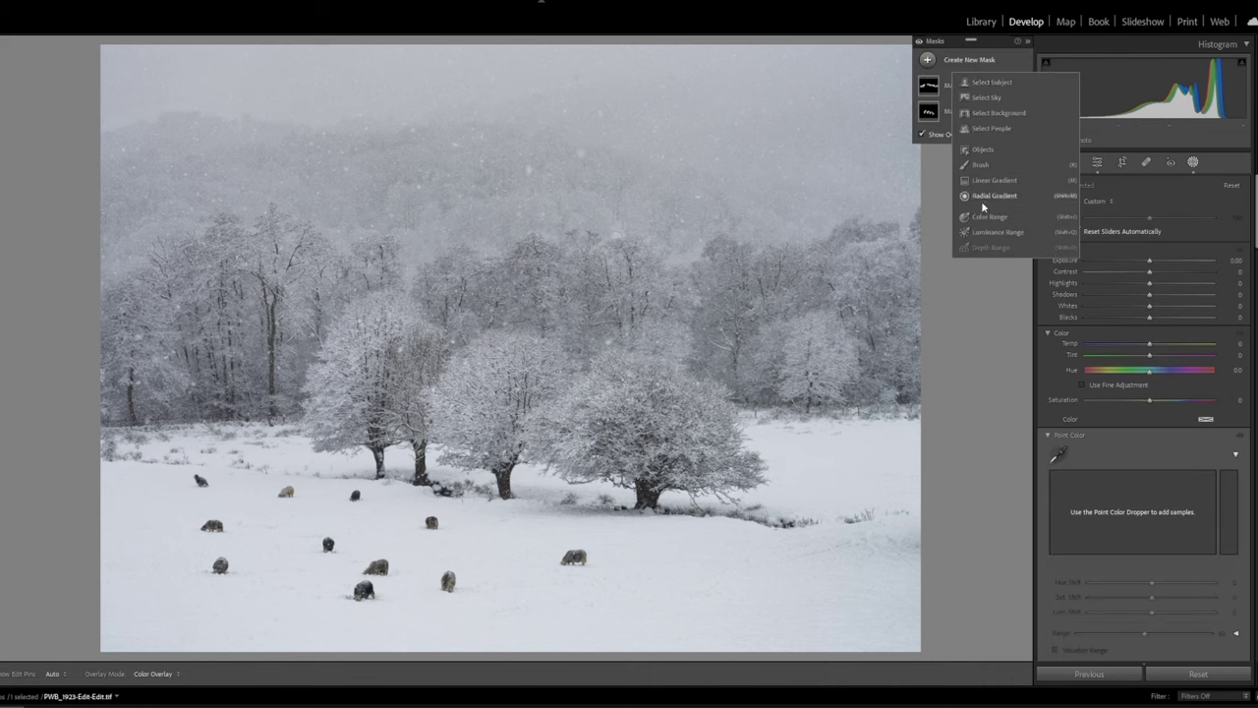
click(981, 165)
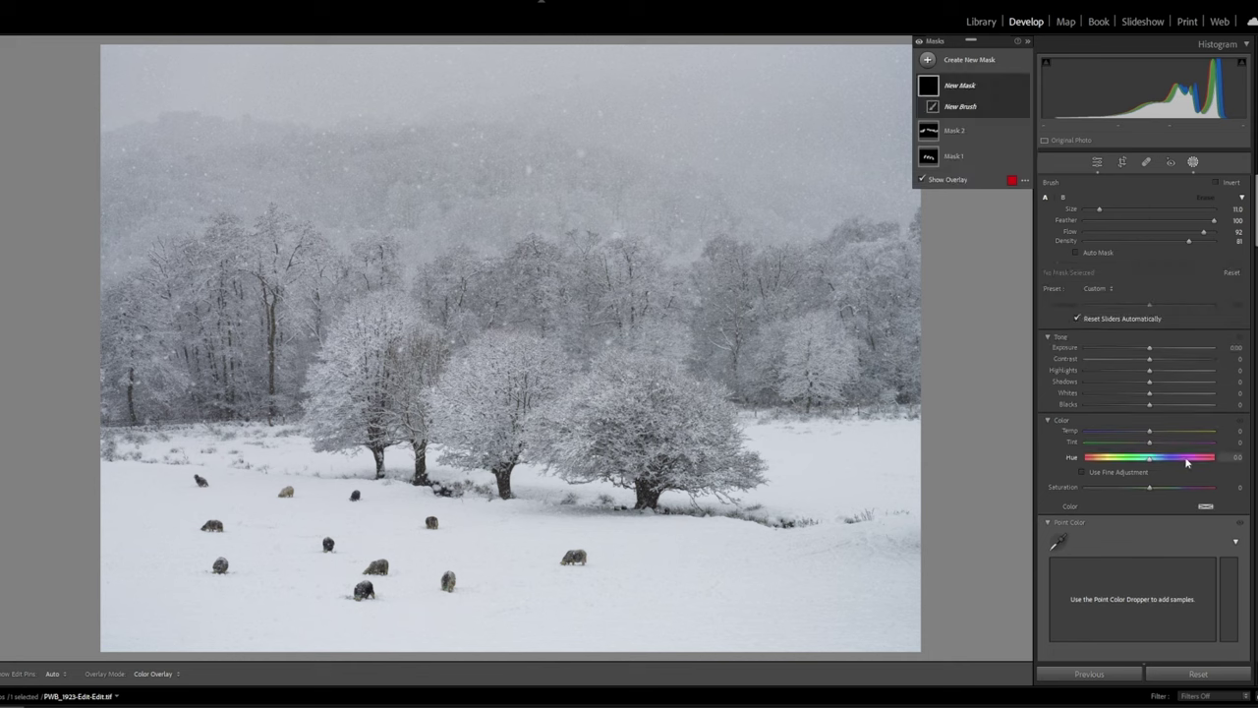
scroll(1177, 459, down, 5)
scroll(1169, 462, down, 2)
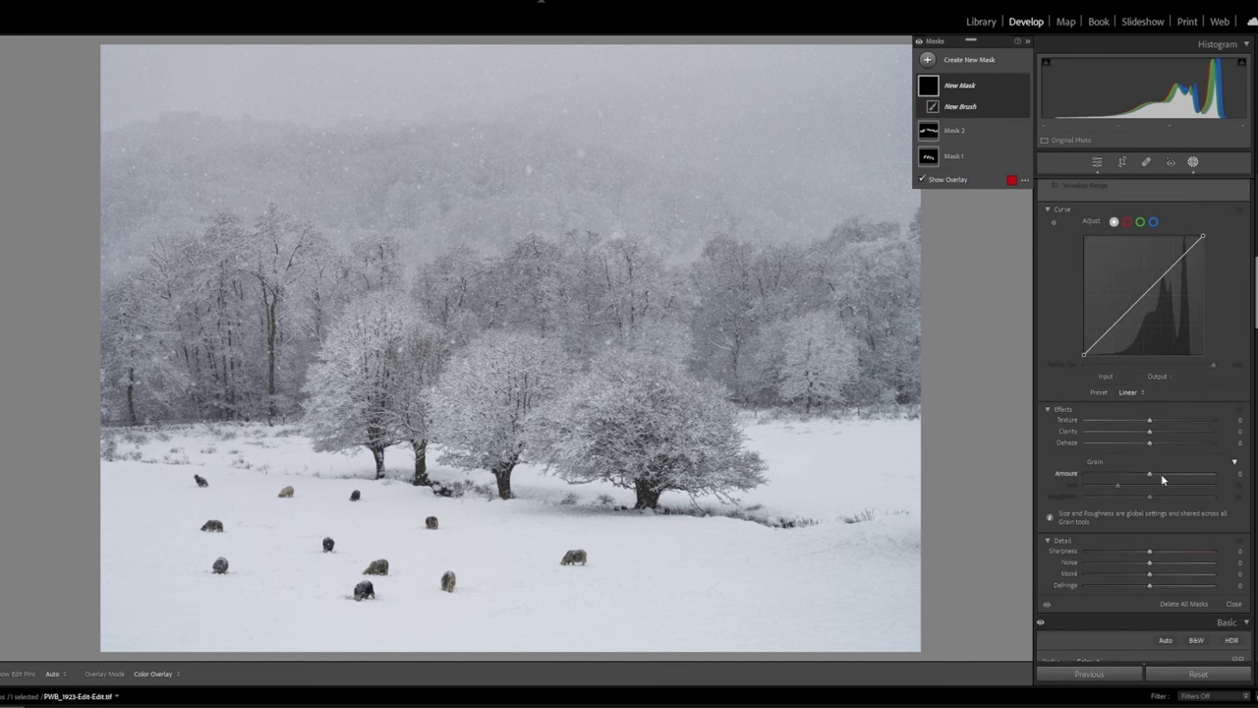
drag(1149, 423, 1181, 421)
drag(1152, 554, 1162, 551)
key(h)
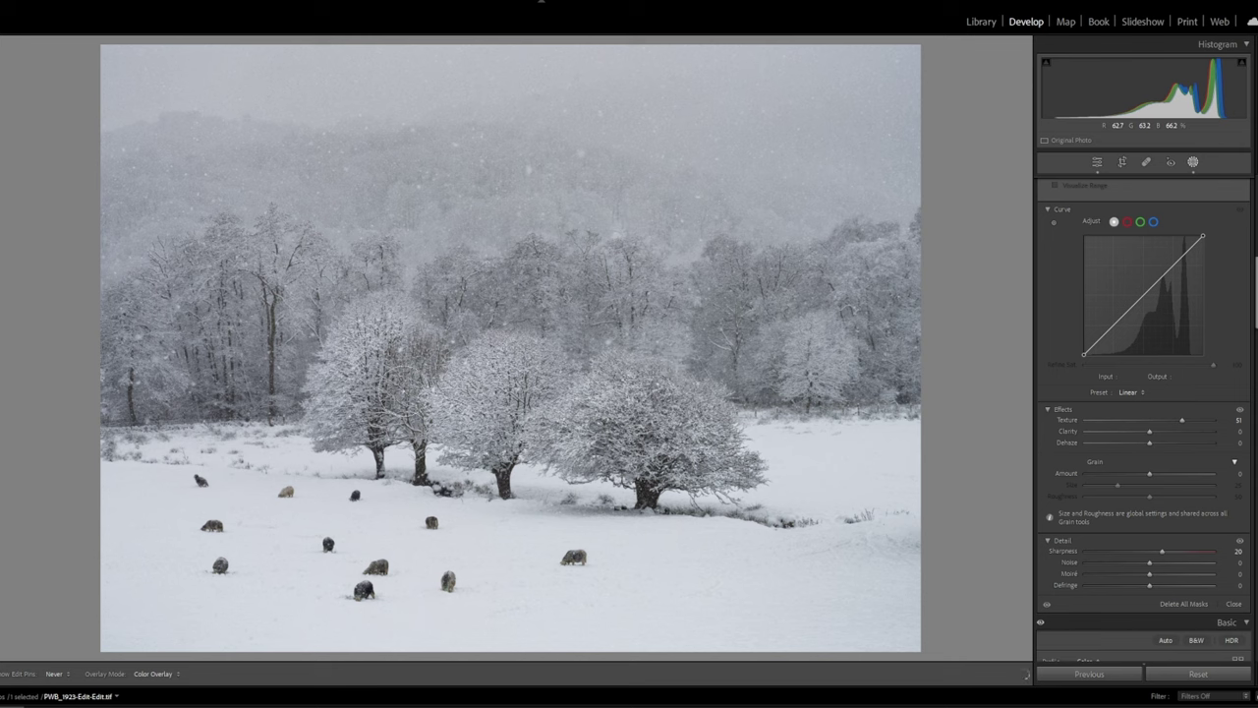
Close masking and send the photo to Topaz DeNoise AI through Edit In
key(h)
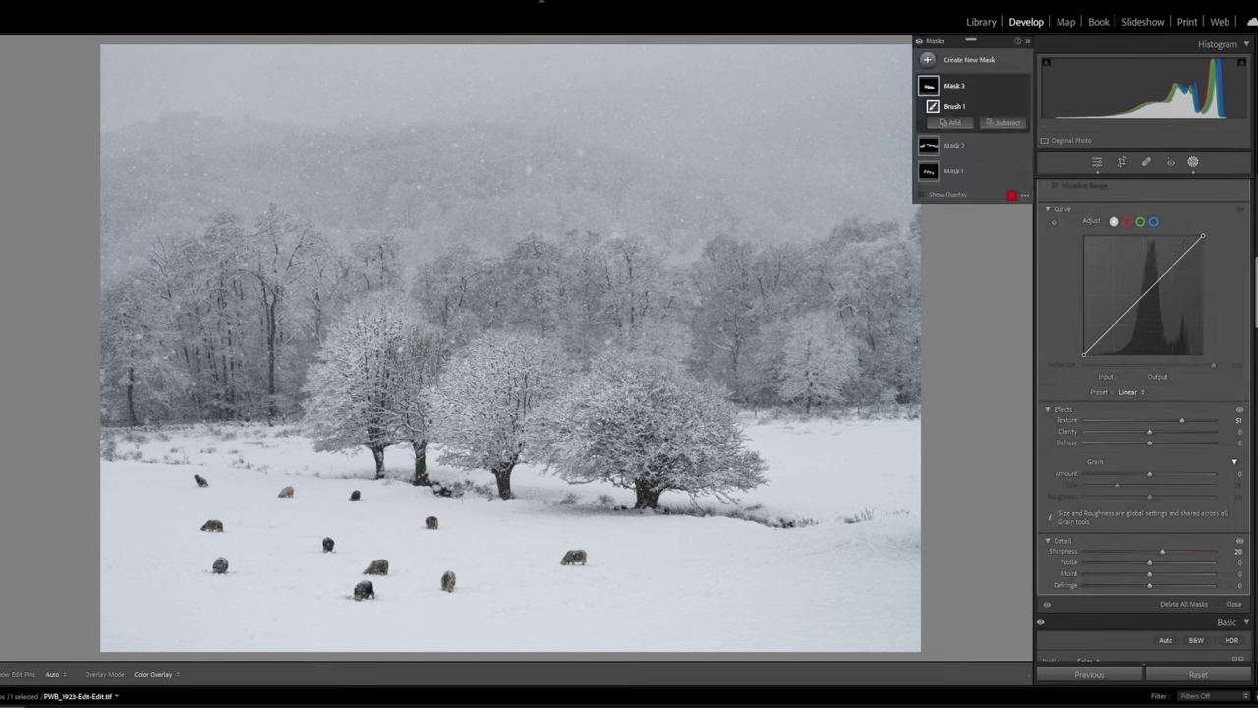
click(1195, 164)
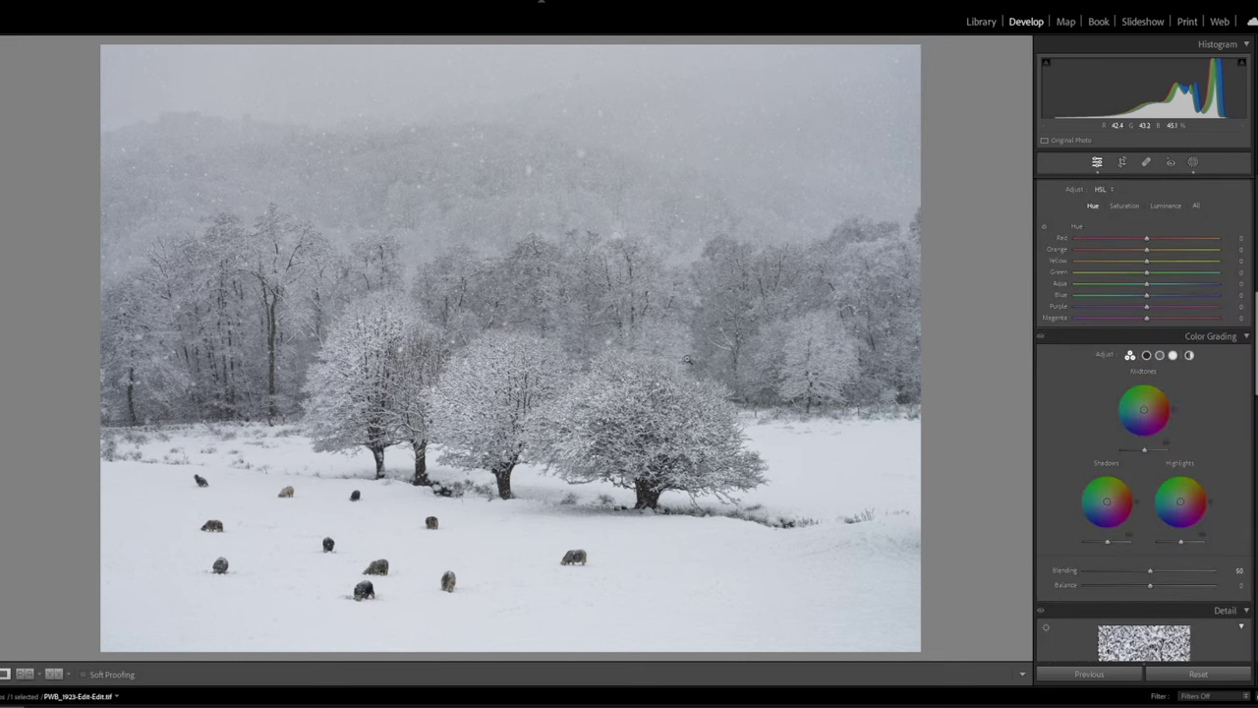
click(679, 356)
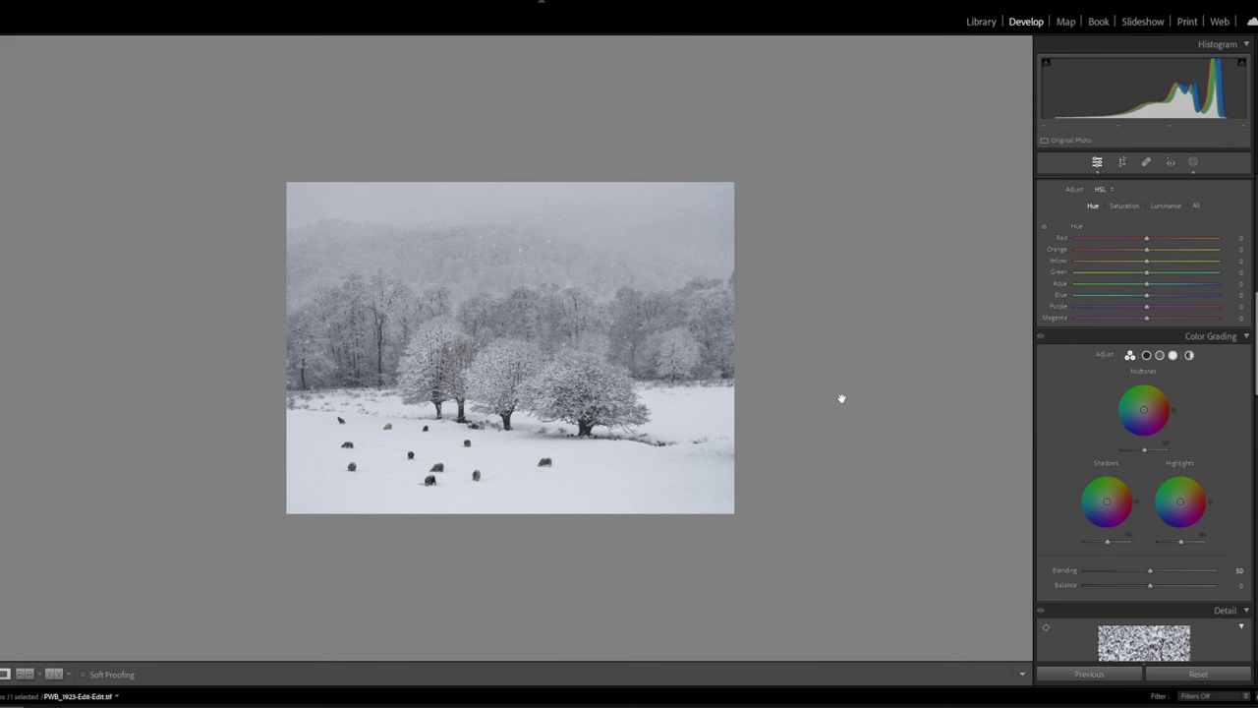
right_click(546, 336)
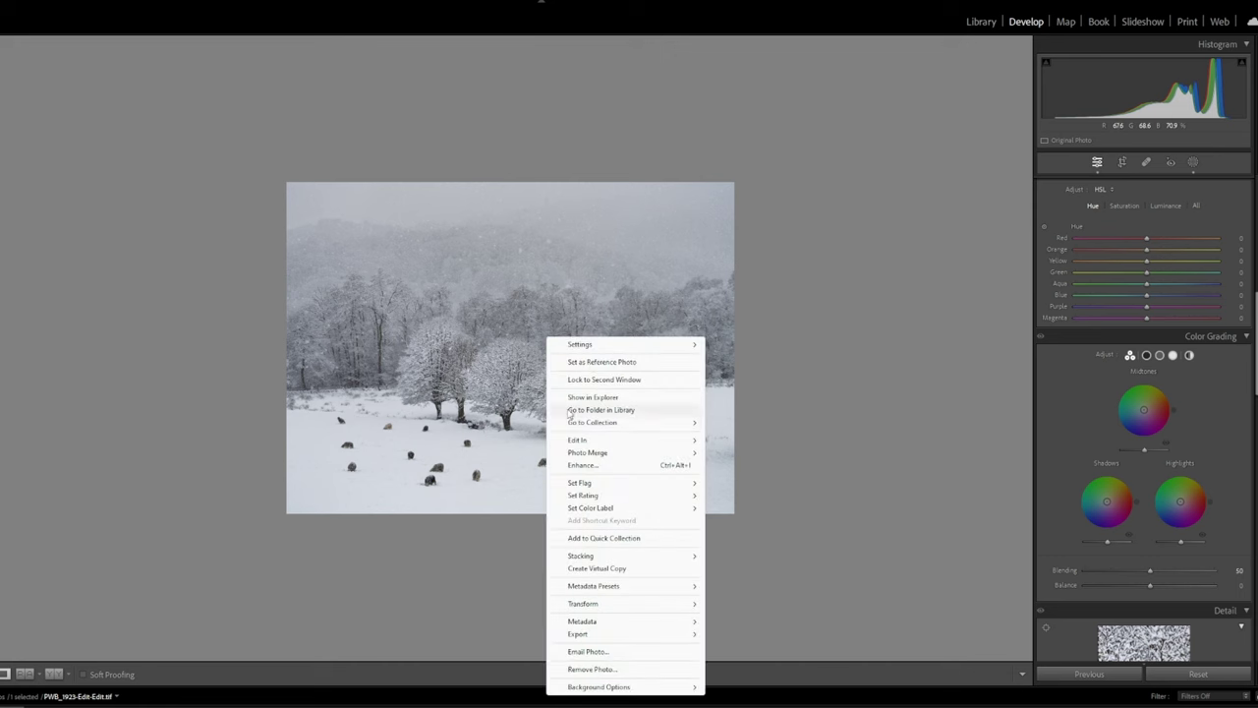
mouse_move(577, 443)
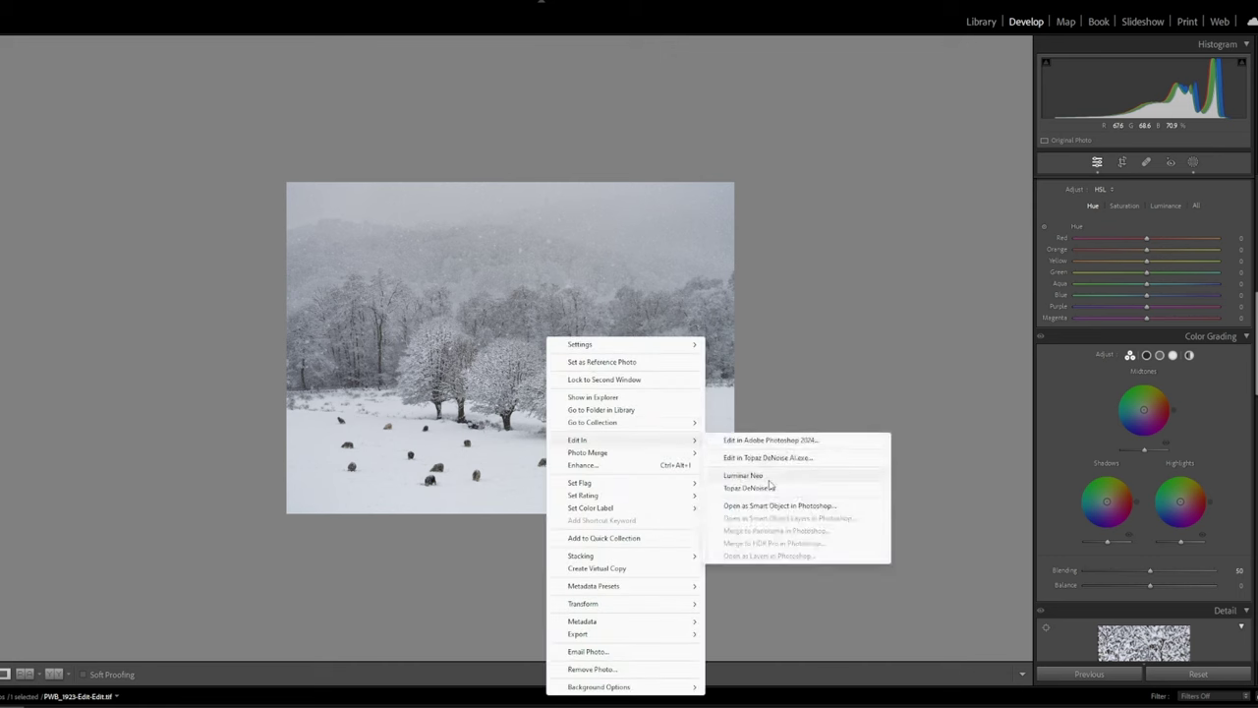
click(749, 488)
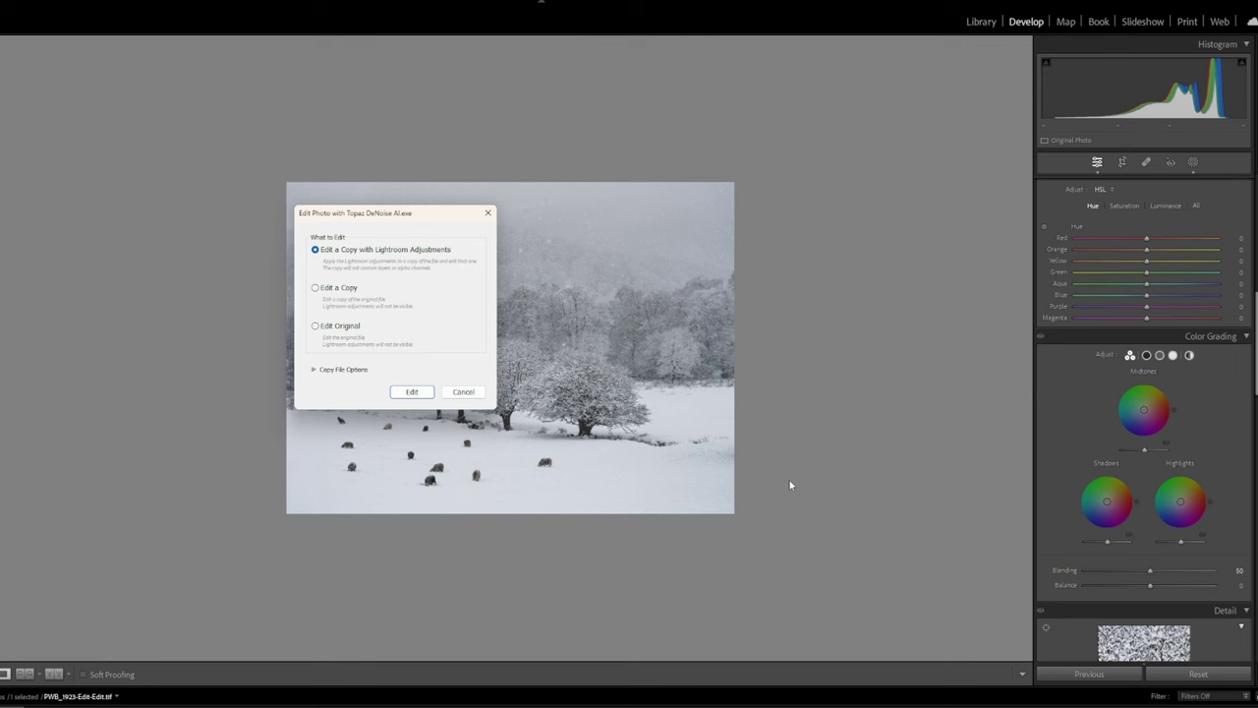
Edit a copy with Lightroom adjustments and apply the Clear model at High noise removal
click(412, 392)
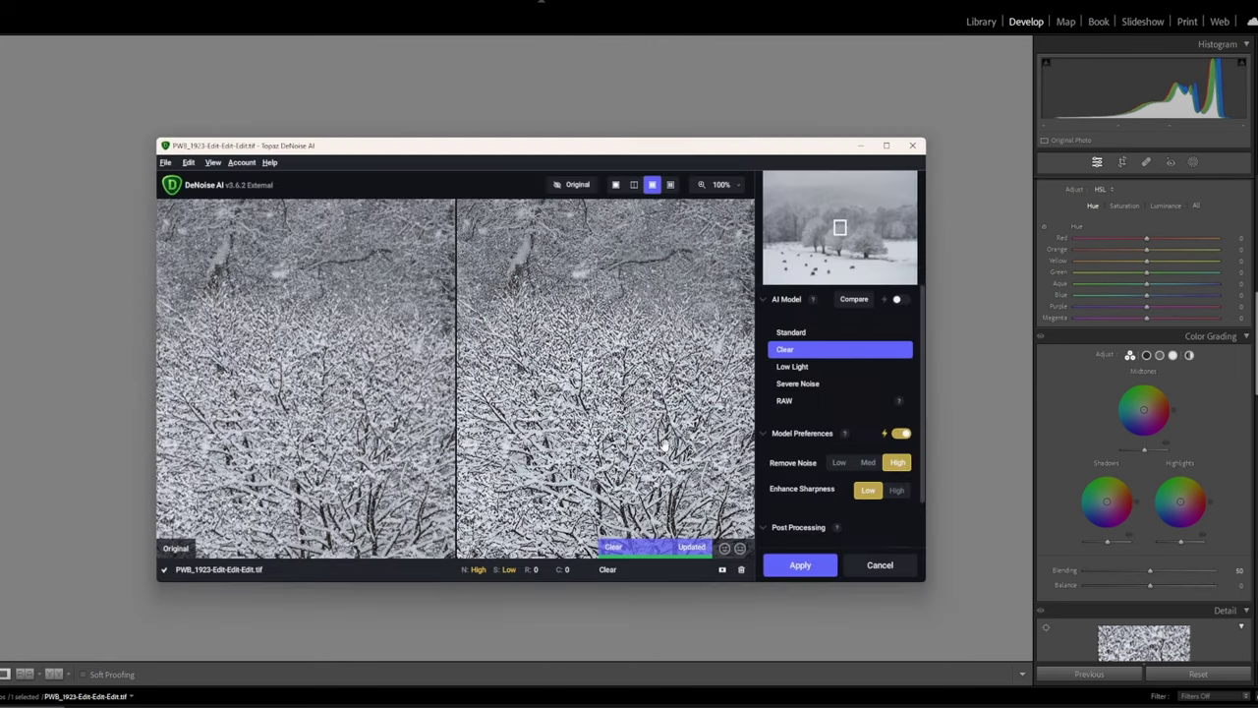
click(801, 569)
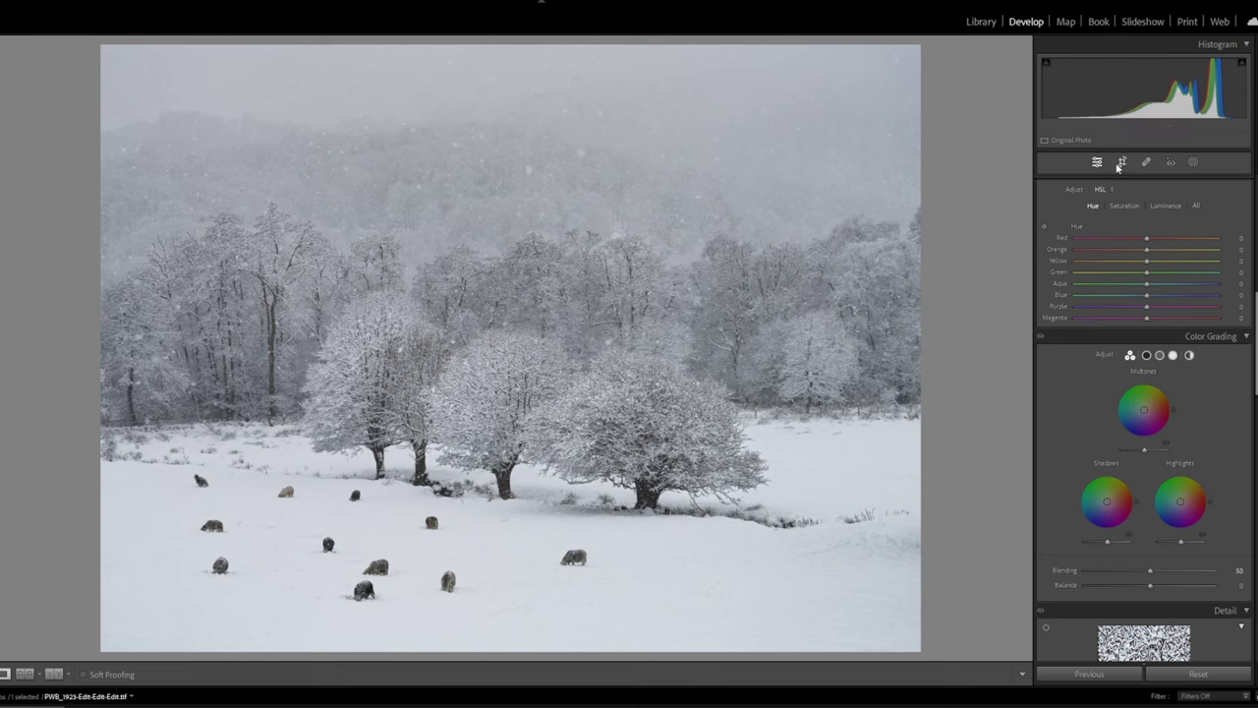
Paint a brush mask over the sheep with Shadows lifted to +22
click(1192, 163)
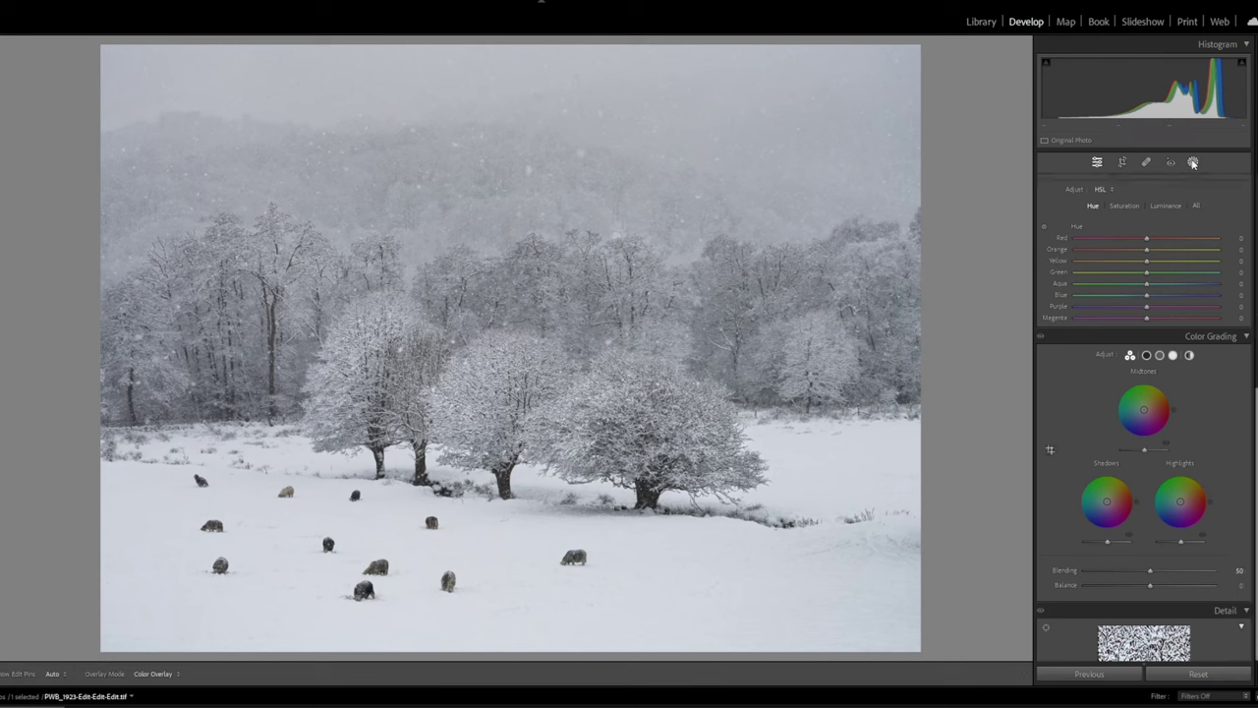
click(1067, 271)
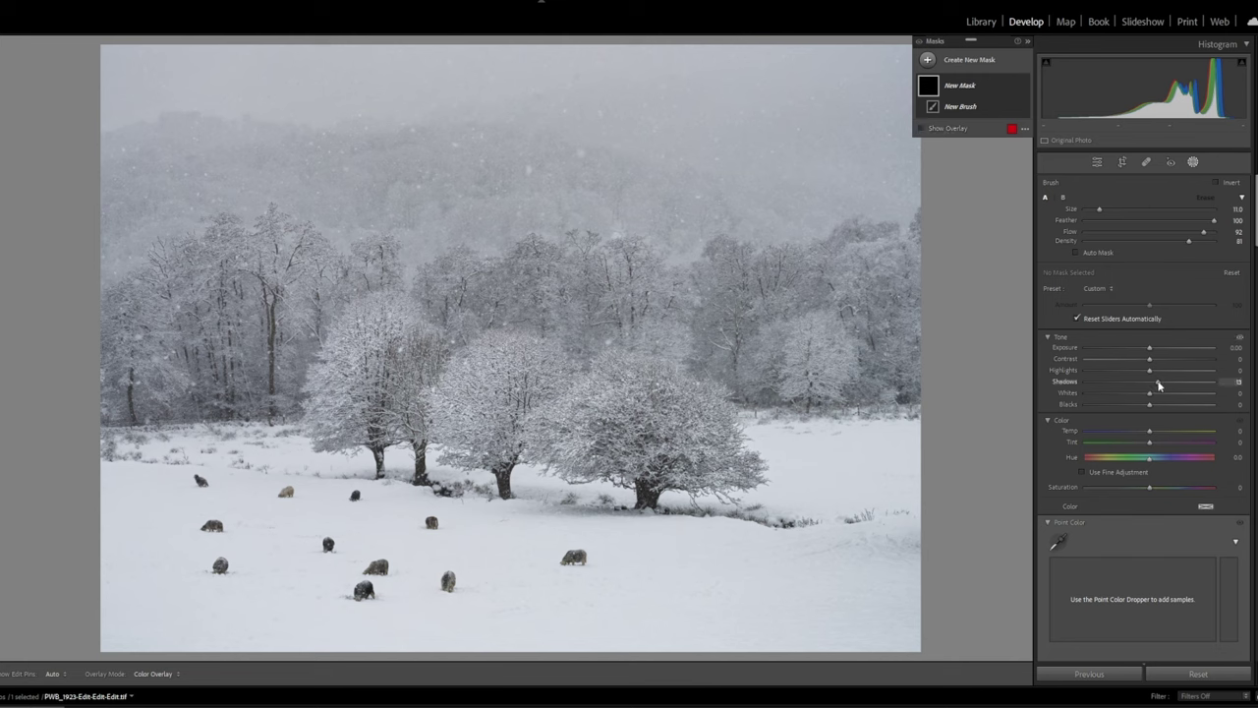
drag(1167, 386, 1164, 386)
key(h)
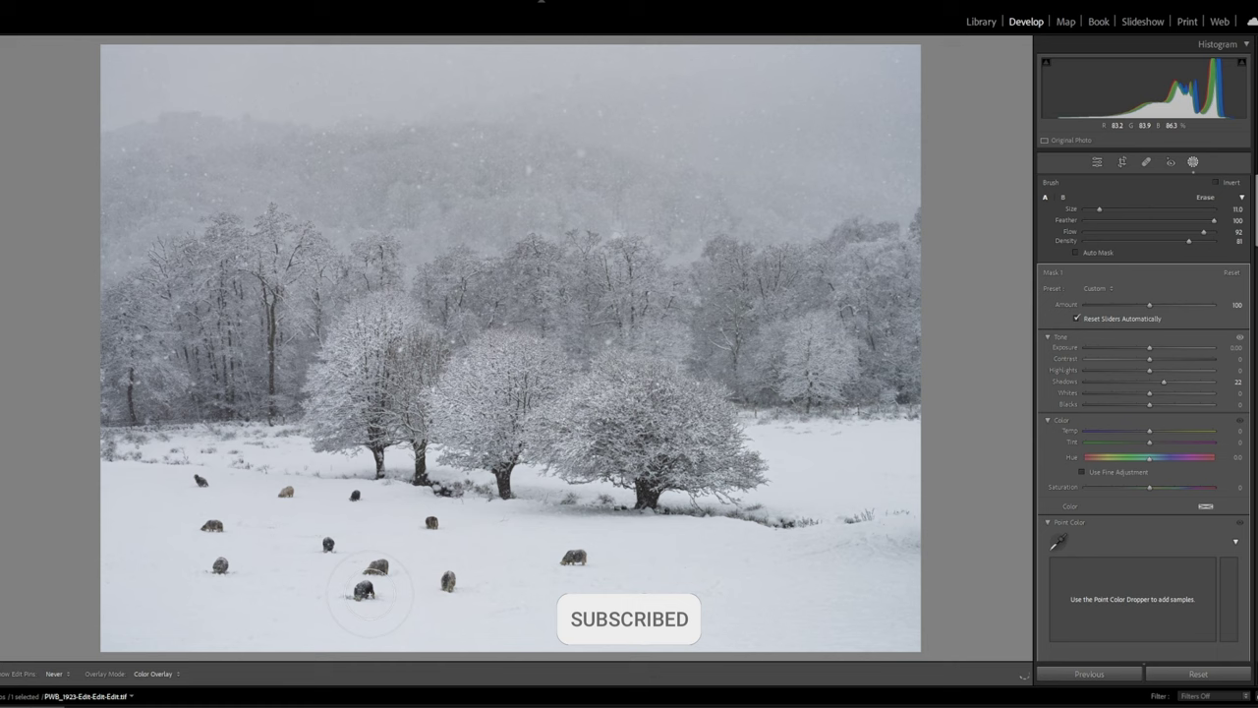
key(h)
key(h)
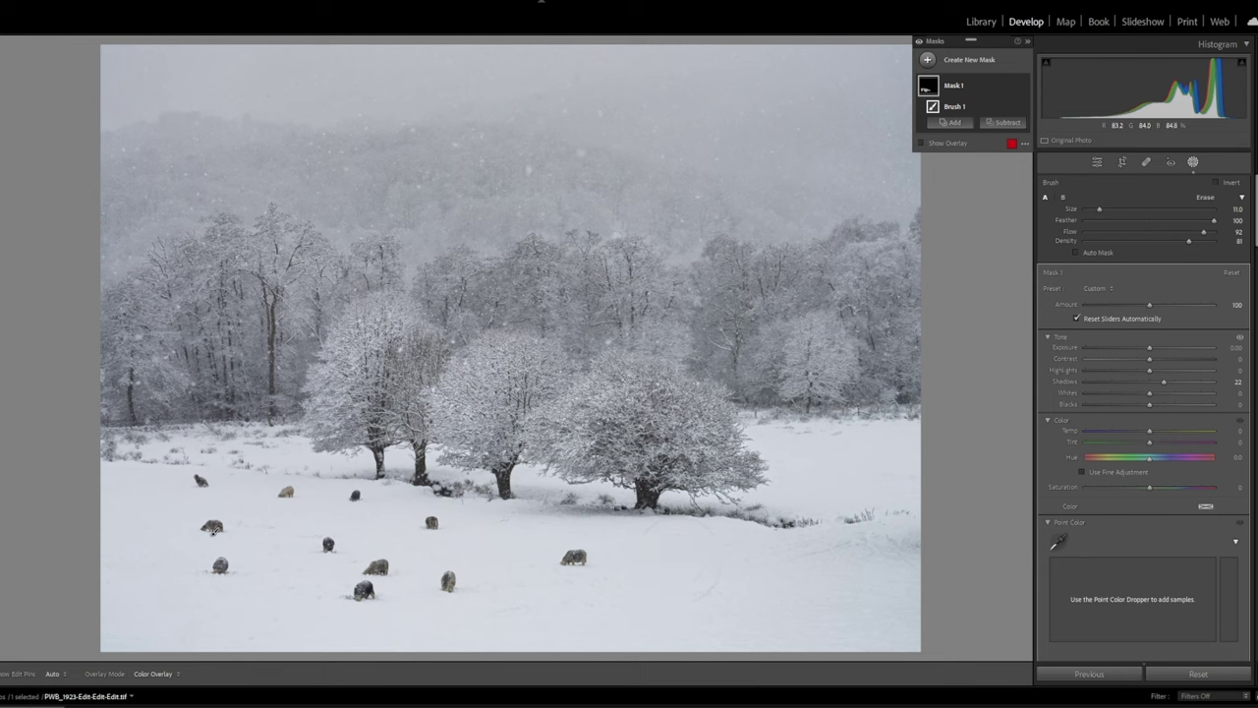
key(h)
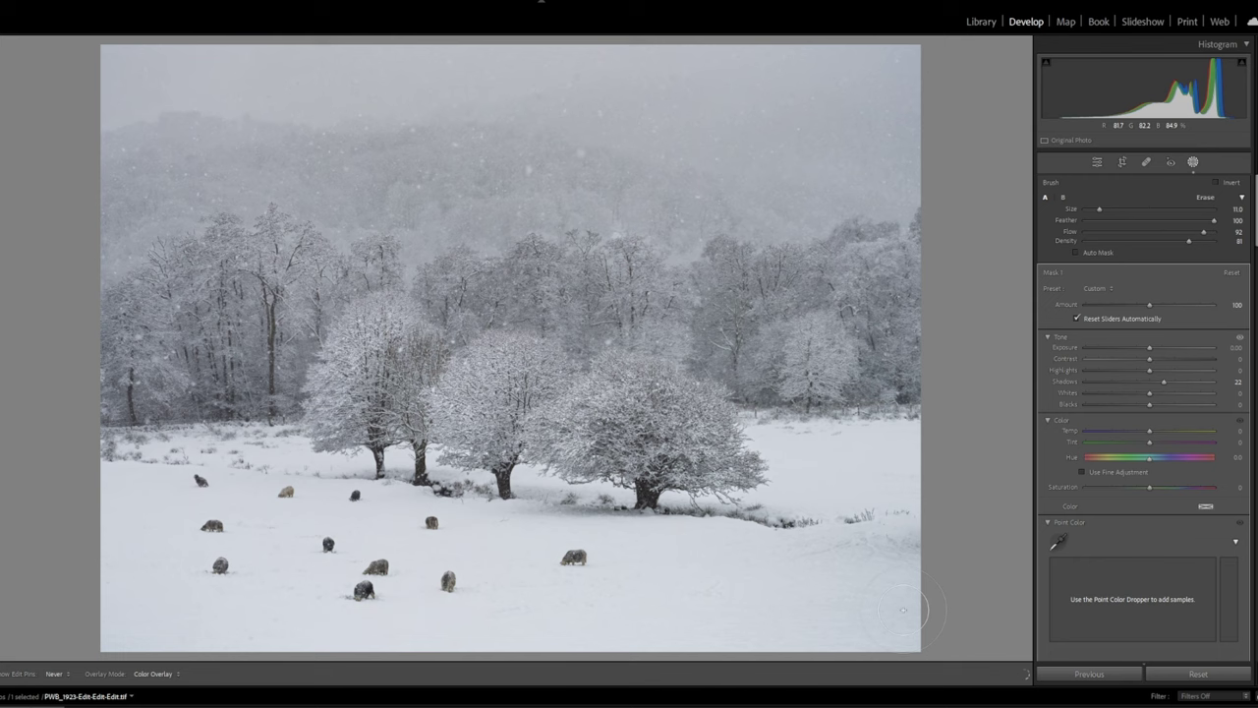
key(h)
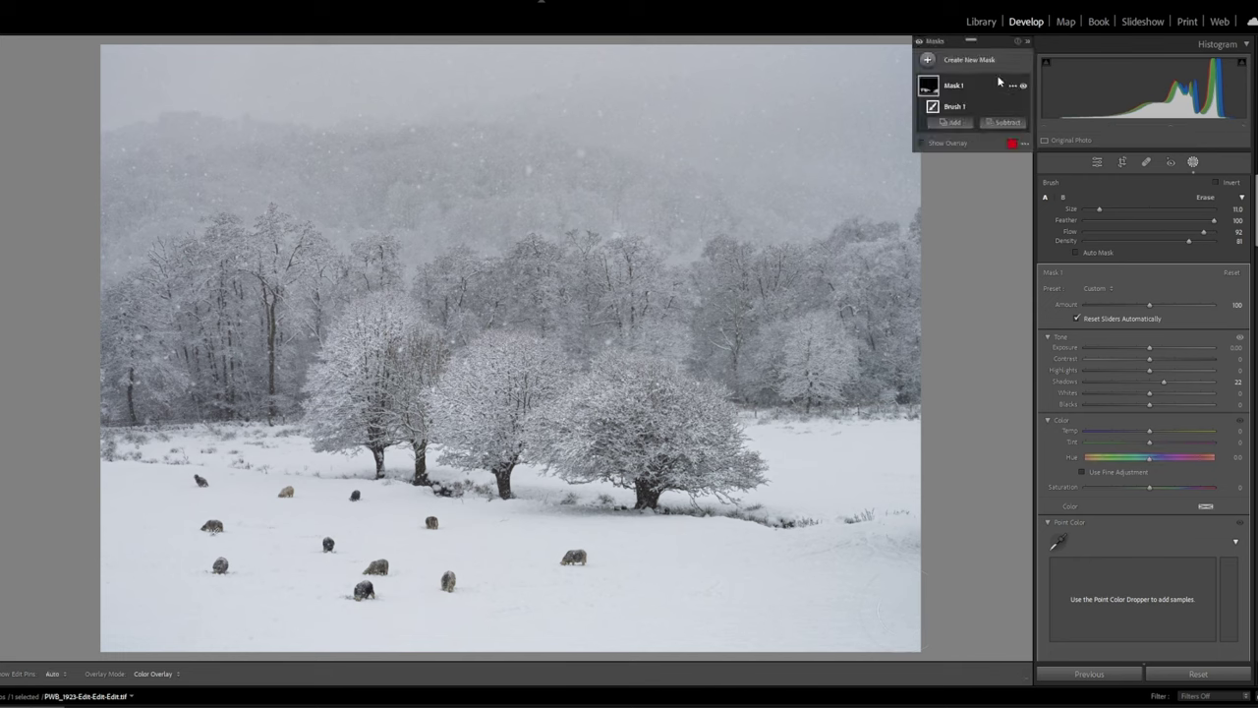
Add a second brush mask with Shadows +68 and Blacks raised to +23
click(969, 61)
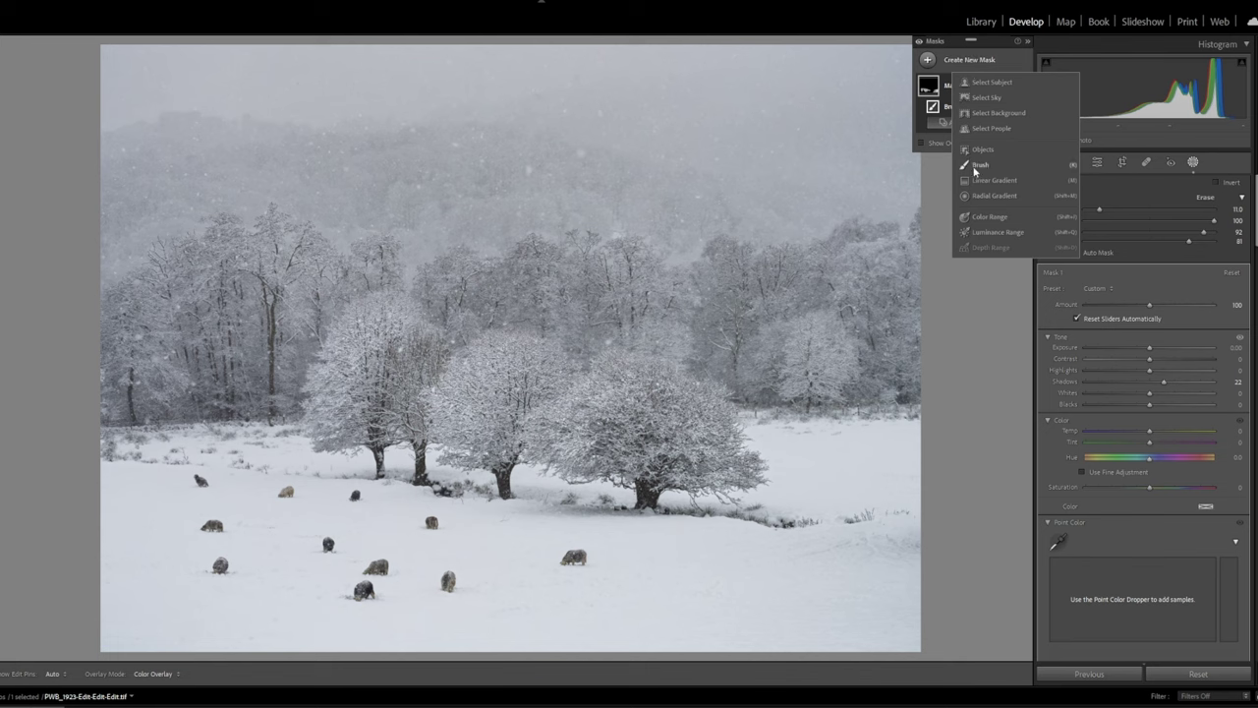
click(979, 165)
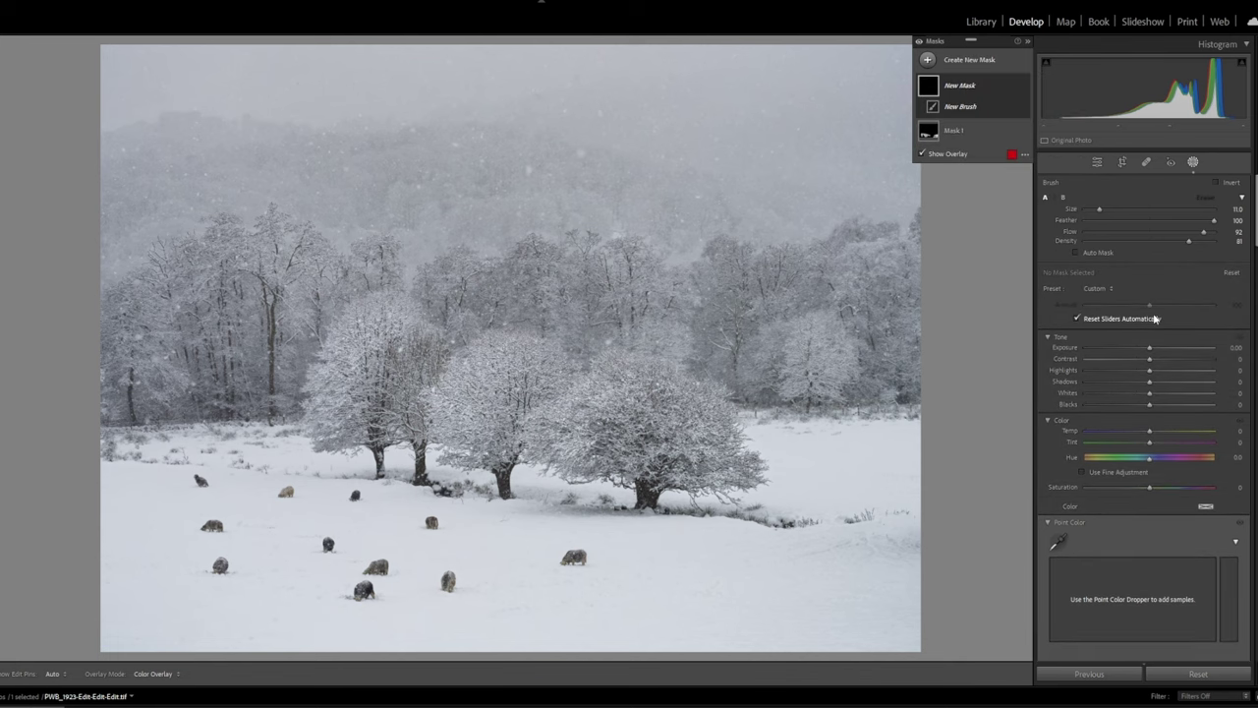
drag(1150, 385, 1193, 385)
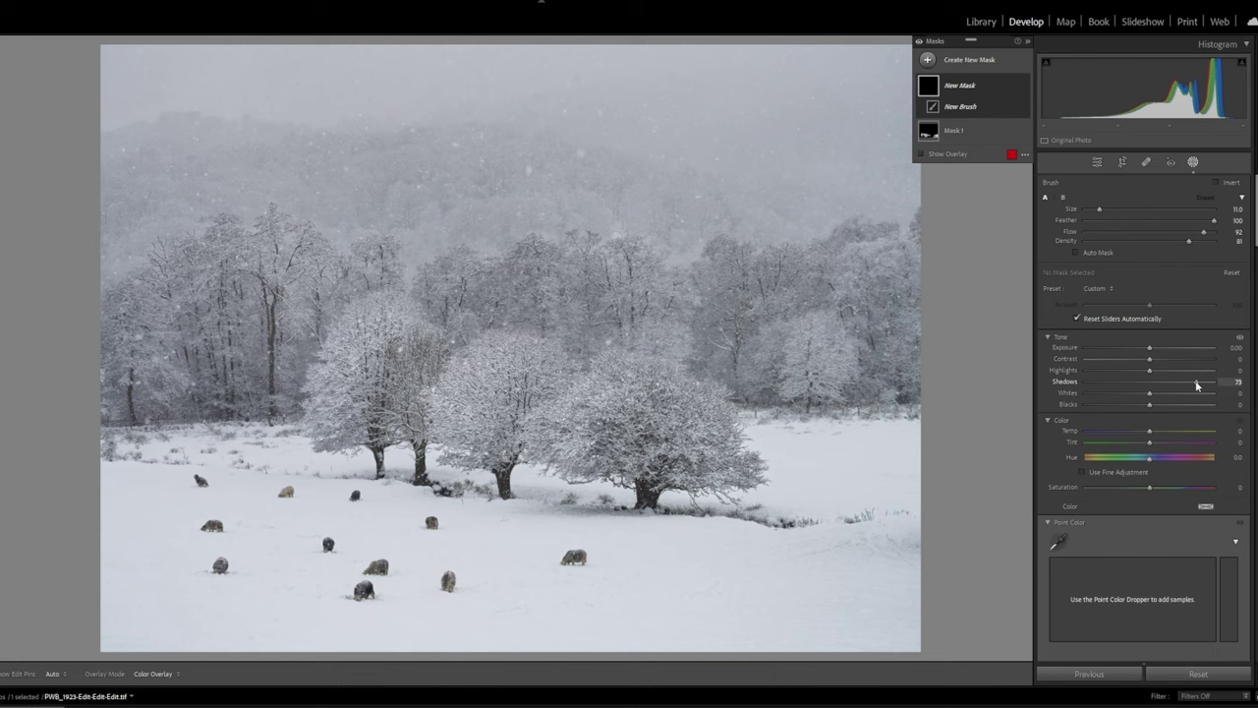
scroll(214, 529, down, 3)
key(h)
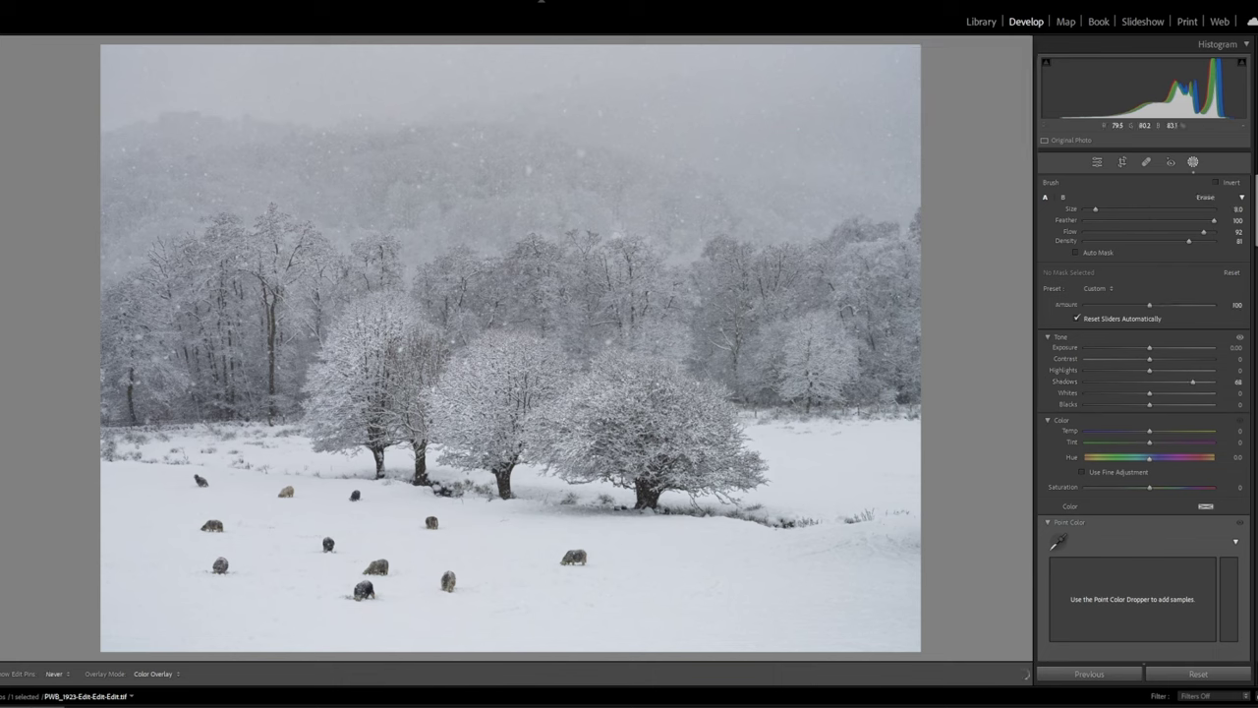
key(h)
mouse_move(1149, 405)
mouse_down()
mouse_move(1177, 406)
mouse_move(1158, 405)
mouse_up()
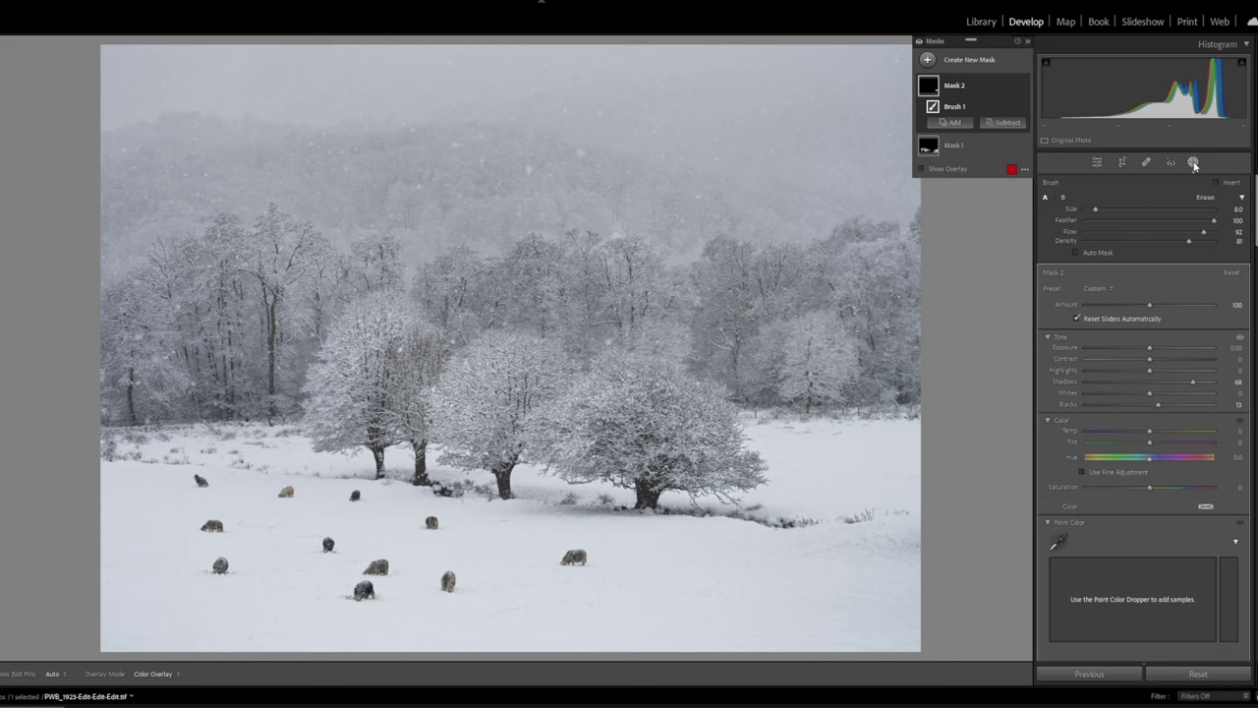
Exit masking, return to the Basic panel, and zoom out to fit the whole photo
key(h)
key(shift+w)
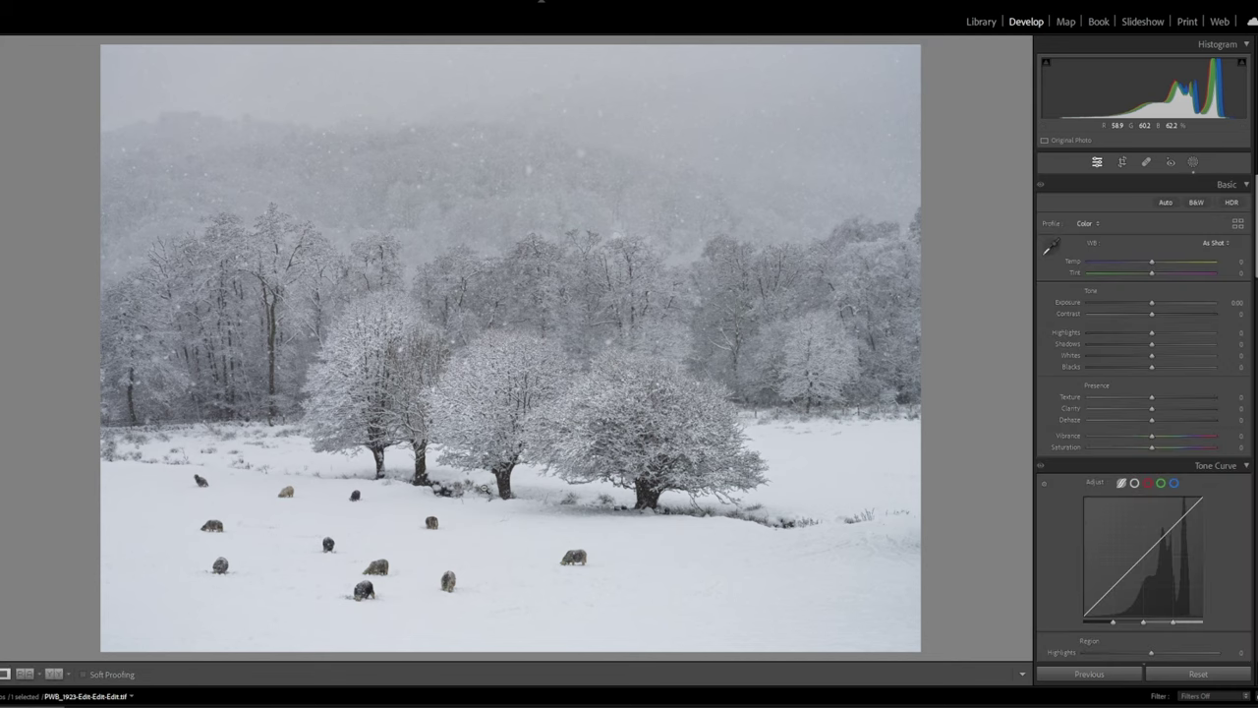
click(480, 485)
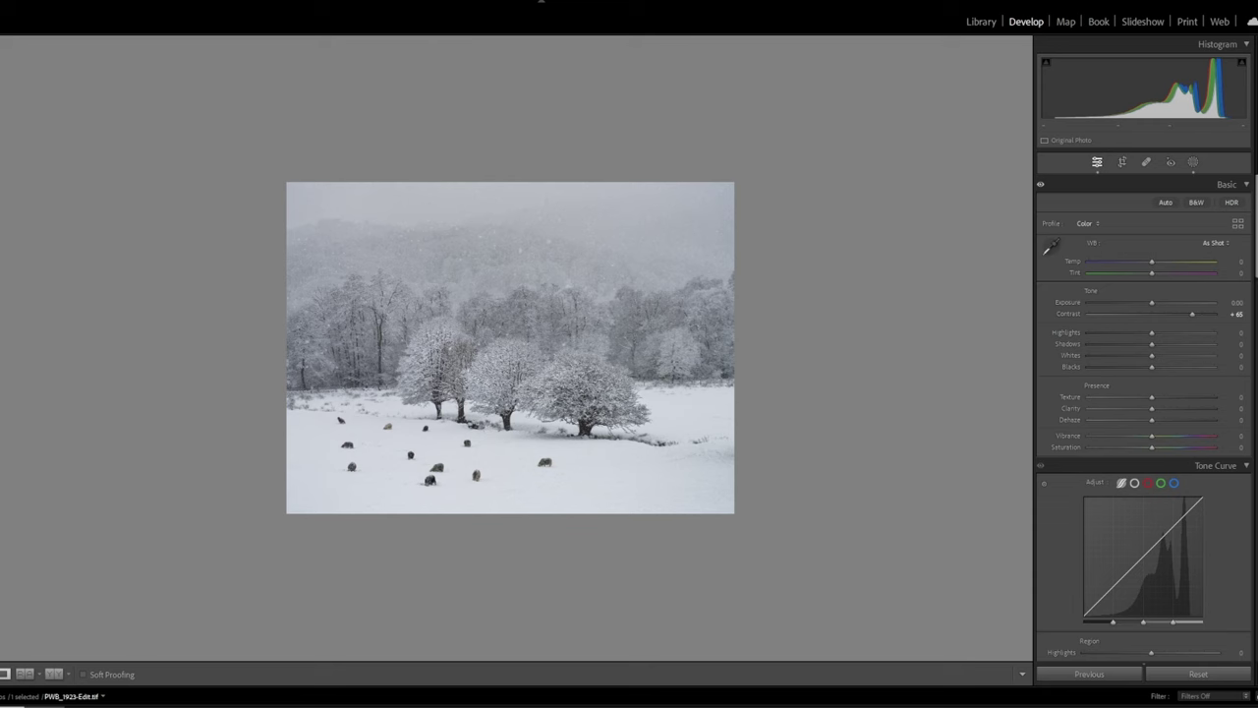
Step from the unedited original through the edited versions to the final denoised photo
key(ctrl+shift+r)
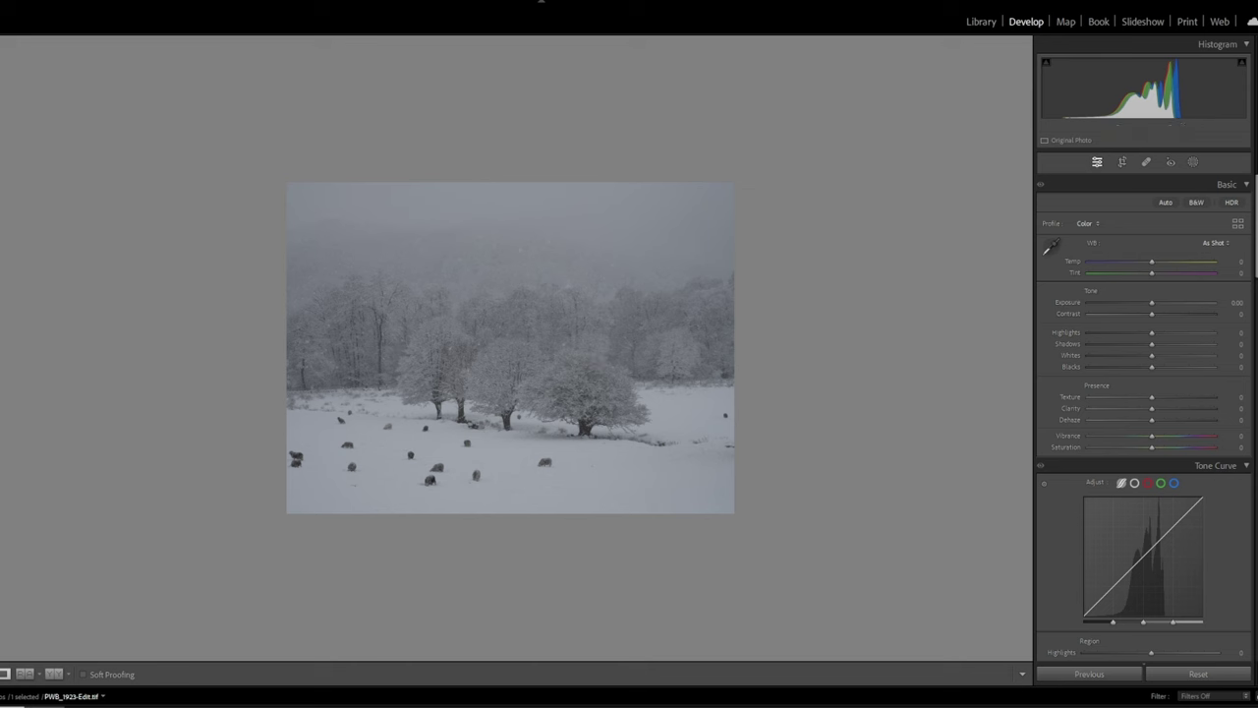
key(ctrl+e)
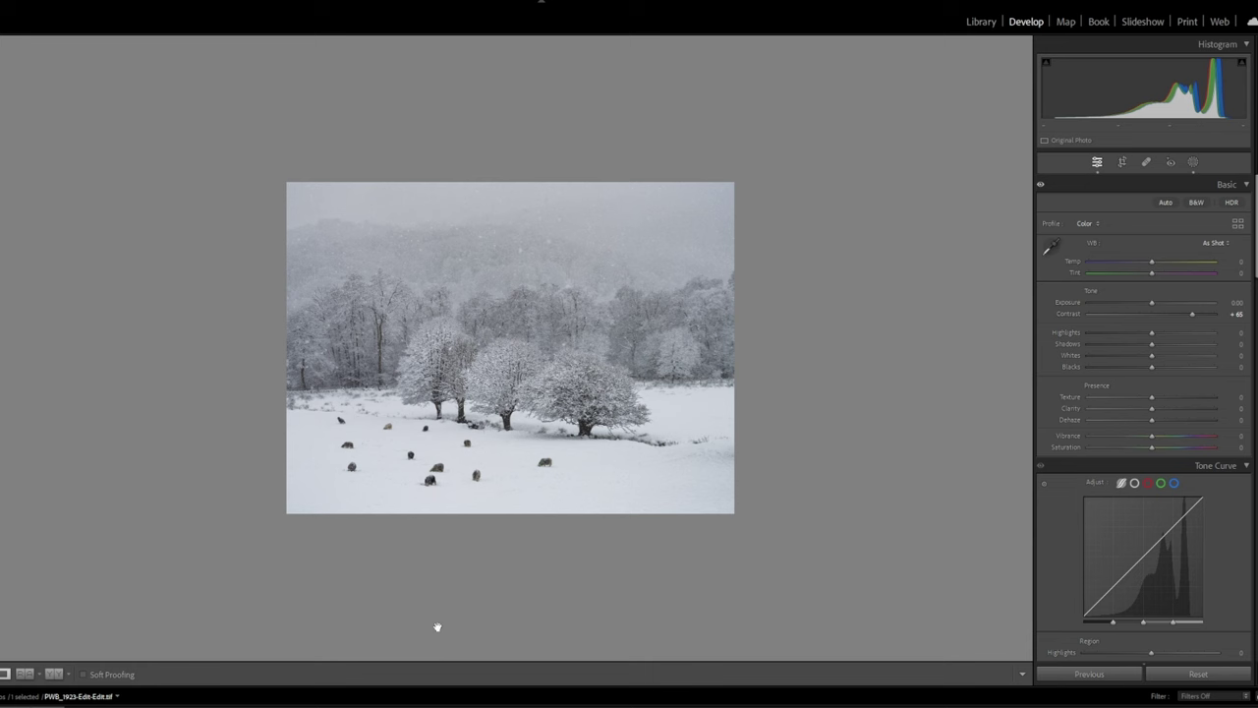
key(ctrl+e)
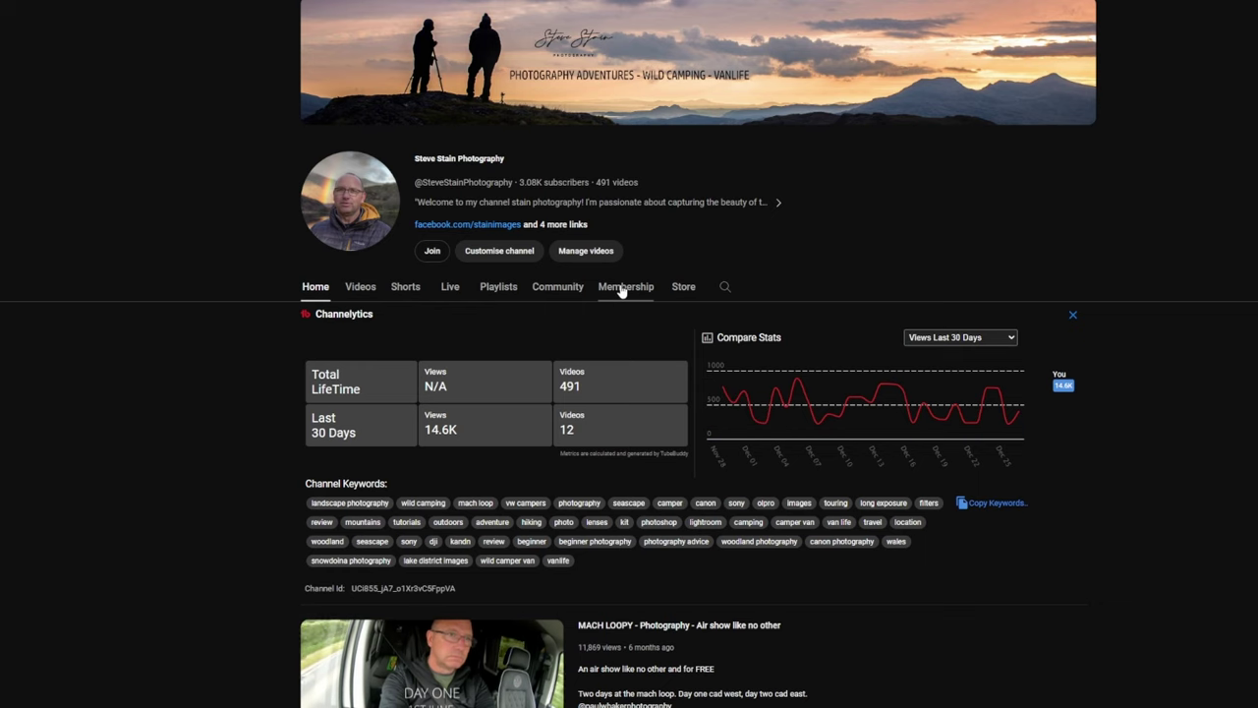
Browse the channel's members-only landscape photography videos, starting from 'I Need to get out'
click(621, 287)
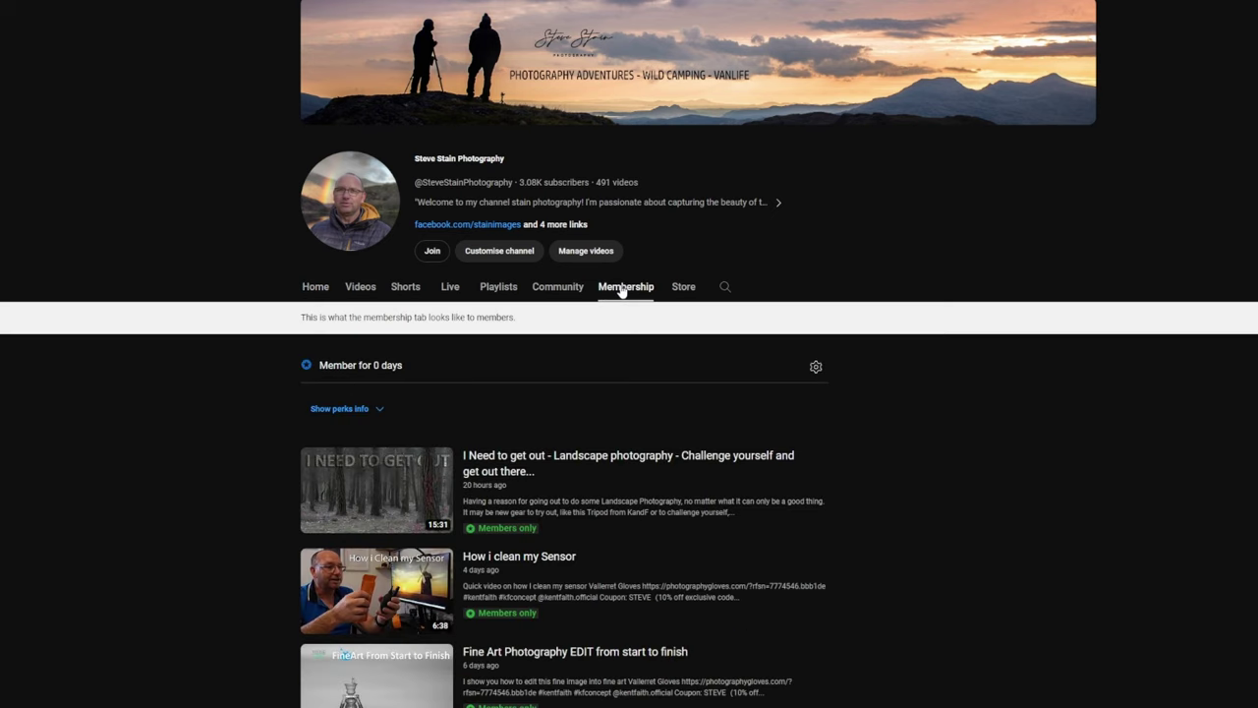
scroll(912, 471, down, 2)
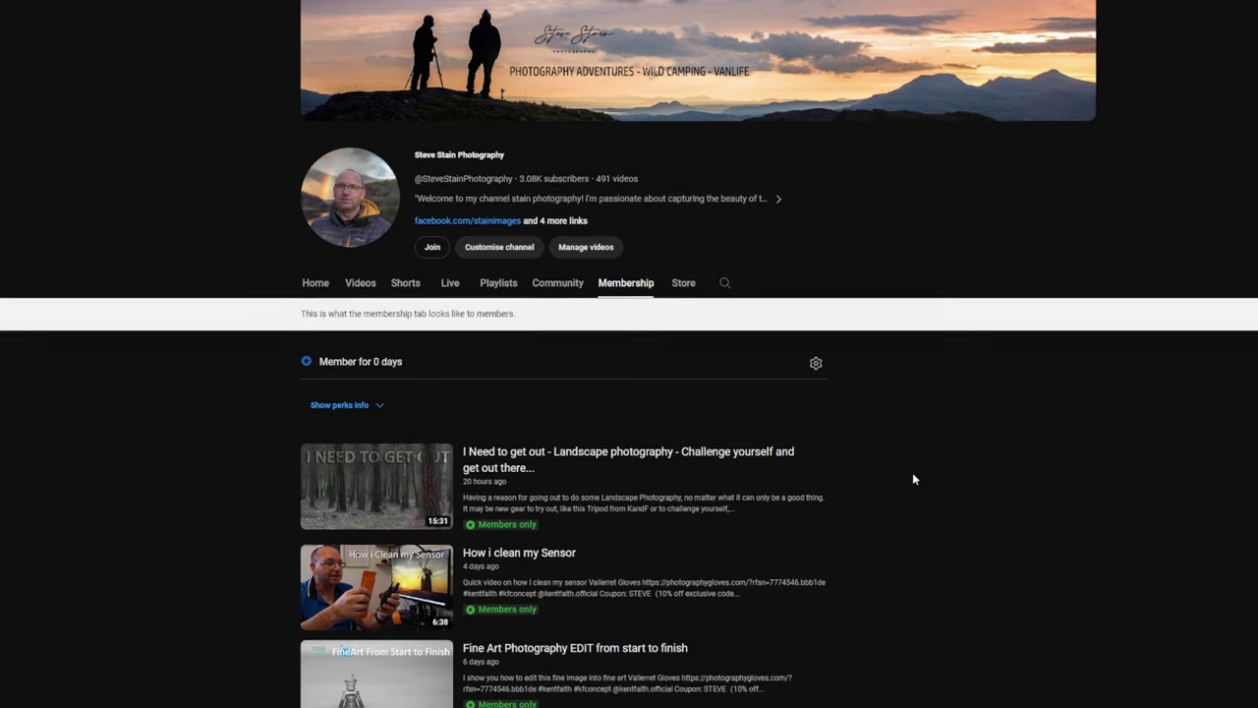
scroll(855, 497, down, 2)
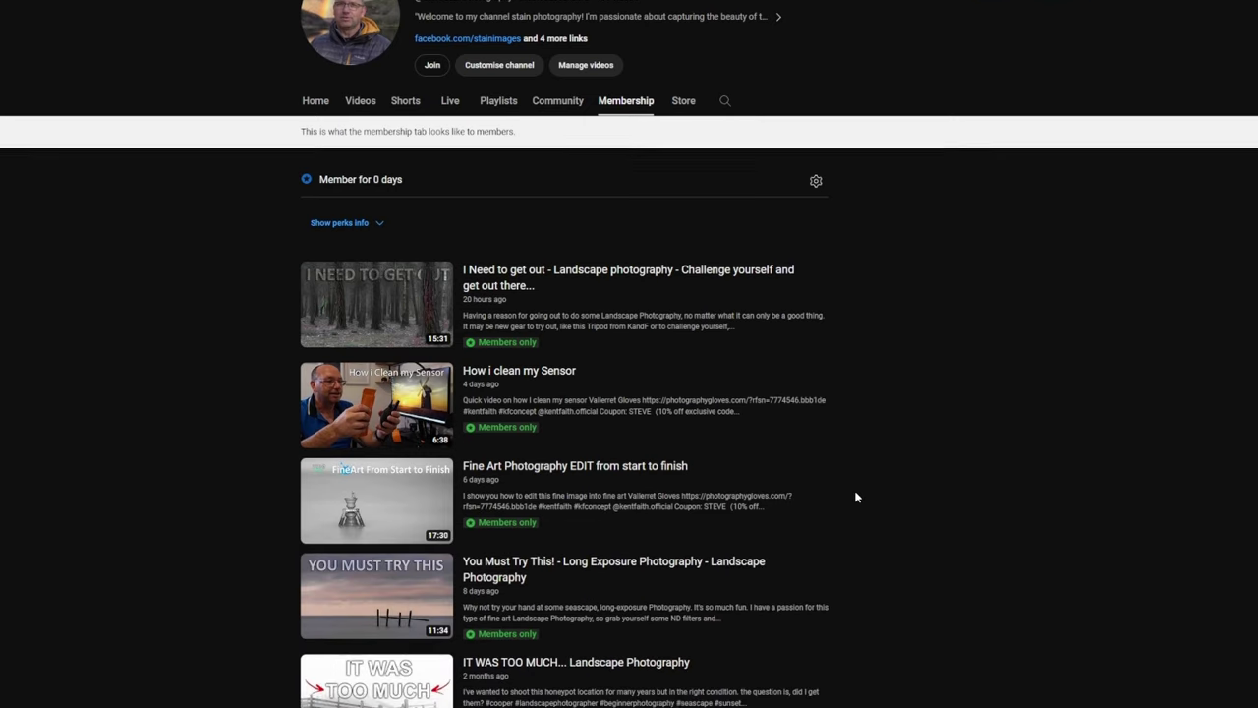
scroll(855, 497, down, 1)
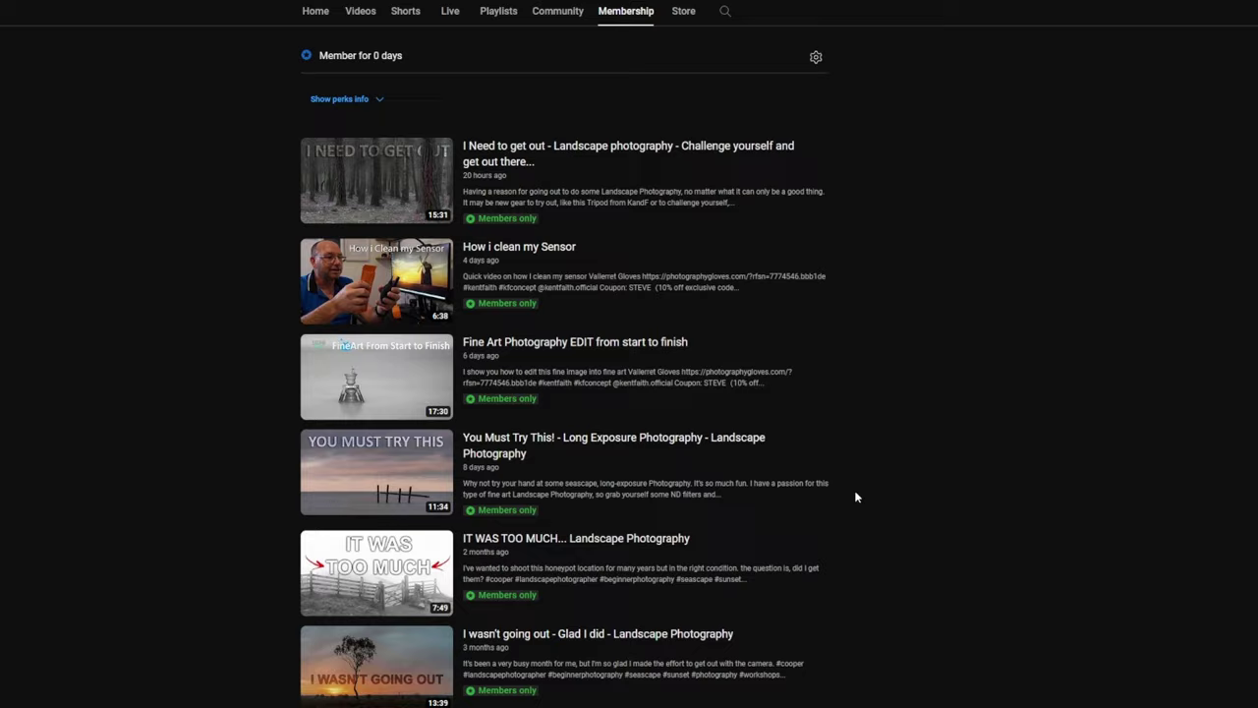